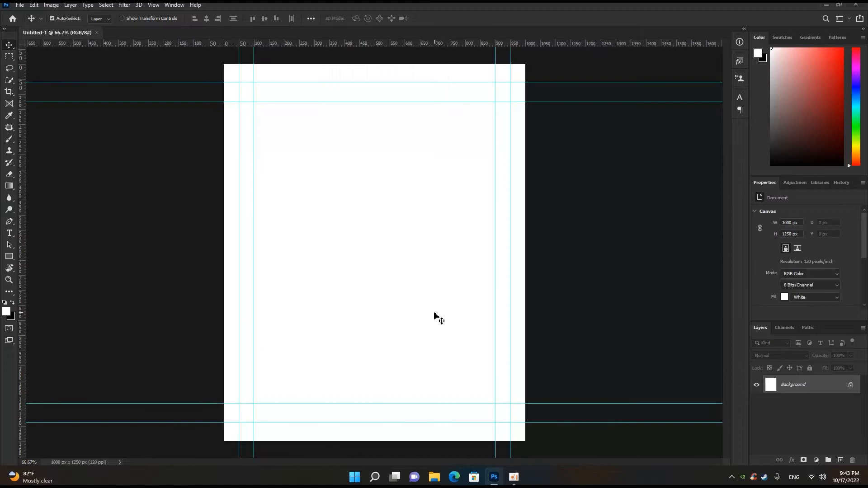
# - Open the wide stadium photo from the bk poster folder on the Desktop
pyautogui.scroll(-3, 342, 244)
pyautogui.scroll(1, 344, 245)
pyautogui.click(20, 5)
pyautogui.click(33, 22)
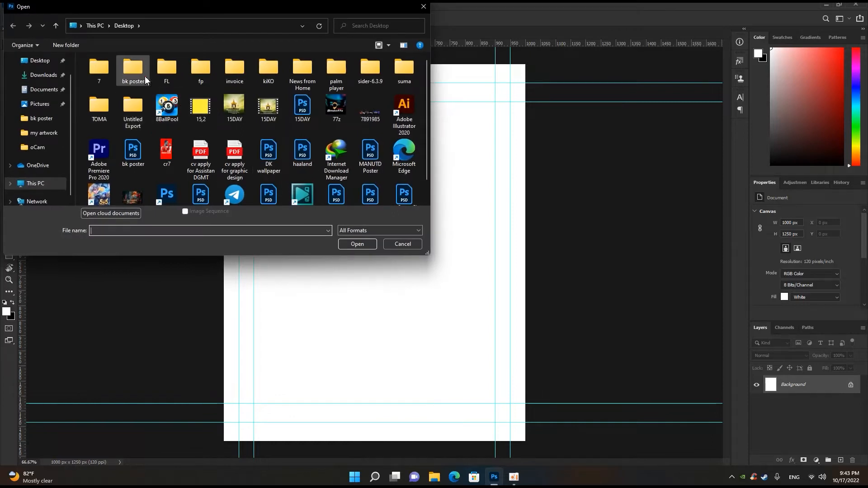
pyautogui.doubleClick(133, 70)
pyautogui.doubleClick(259, 108)
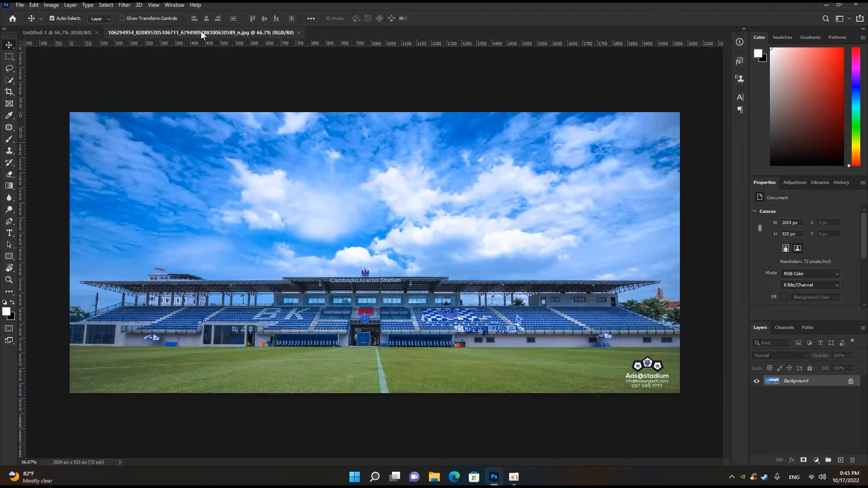
# - Copy the stadium photo into the poster document, close its source file, and align it with the canvas's upper edge
pyautogui.moveTo(202, 35); pyautogui.dragTo(222, 129)
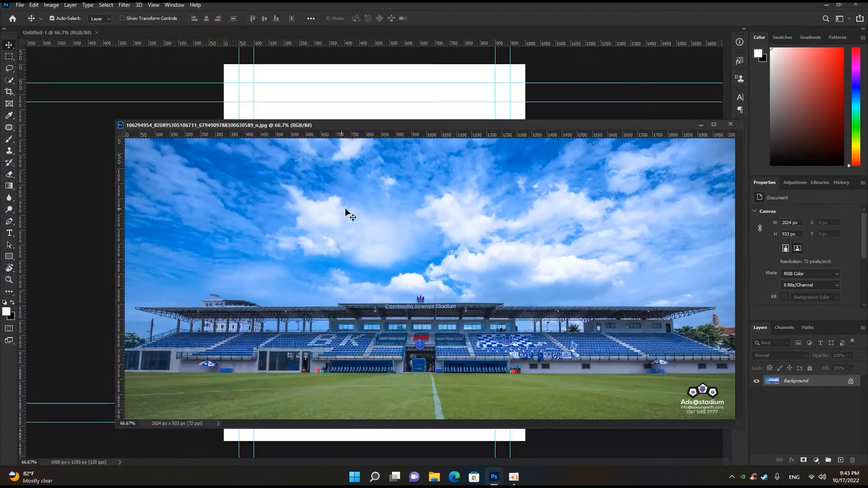
pyautogui.moveTo(406, 141); pyautogui.dragTo(357, 185)
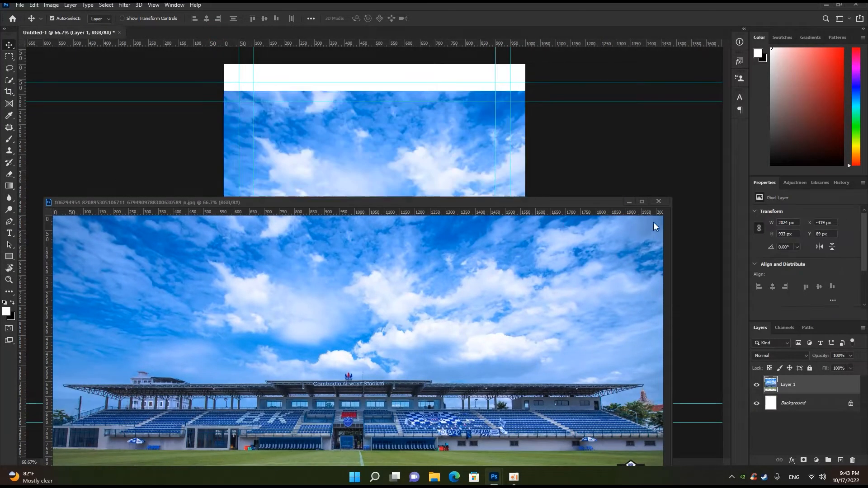
pyautogui.click(660, 203)
pyautogui.moveTo(397, 248); pyautogui.dragTo(376, 222)
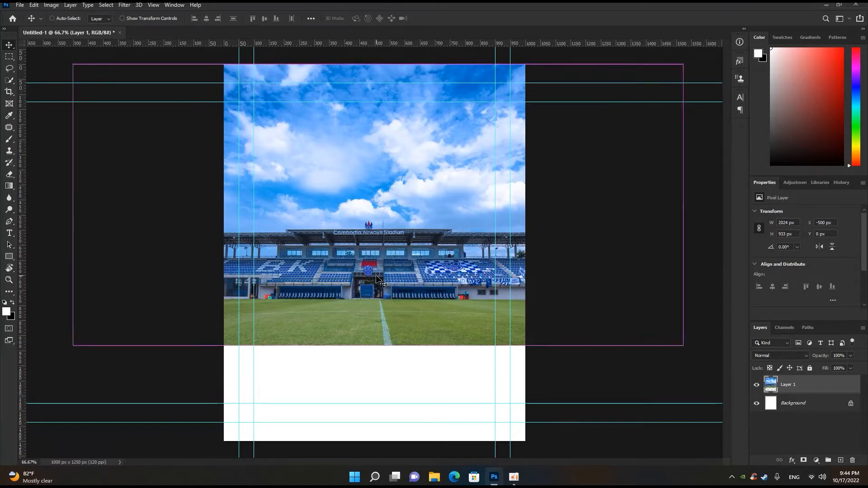
# - Scale the stadium photo to about 138% and position it so that it covers the whole canvas
pyautogui.hotkey('ctrl', 't')
pyautogui.moveTo(683, 345); pyautogui.dragTo(728, 366)
pyautogui.scroll(-3, 647, 382)
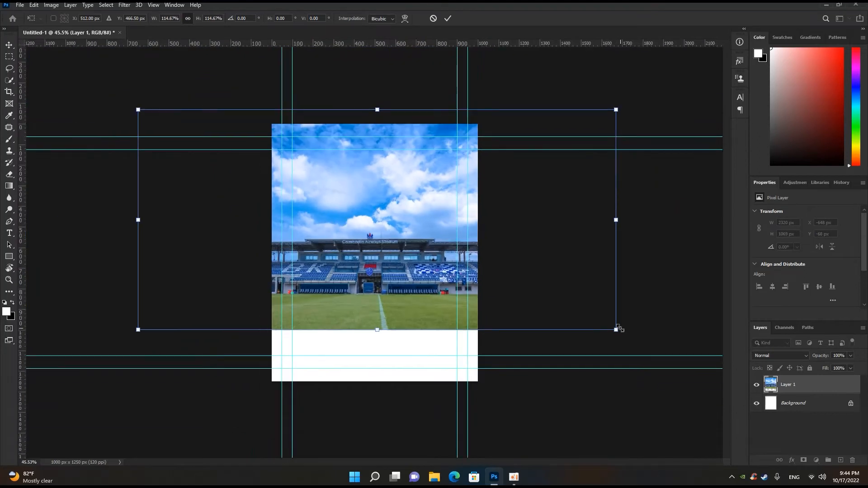
pyautogui.moveTo(619, 330); pyautogui.dragTo(661, 351)
pyautogui.moveTo(419, 316); pyautogui.dragTo(425, 347)
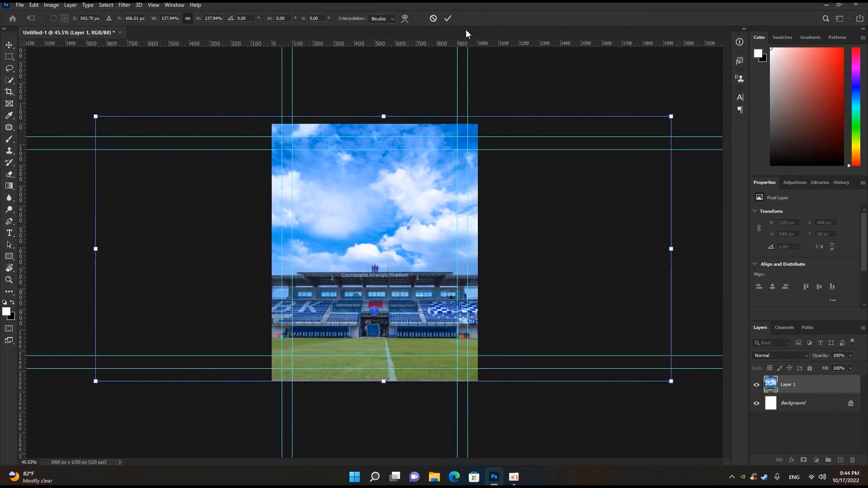
pyautogui.click(448, 18)
# - Apply a Gaussian Blur with a 5.6-pixel radius to the stadium layer
pyautogui.scroll(-3, 402, 330)
pyautogui.scroll(5, 391, 296)
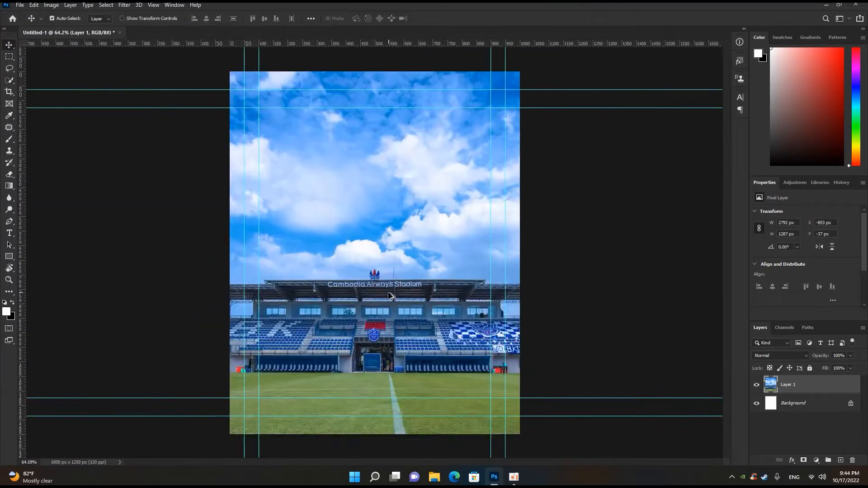
pyautogui.scroll(-2, 390, 296)
pyautogui.scroll(-1, 389, 297)
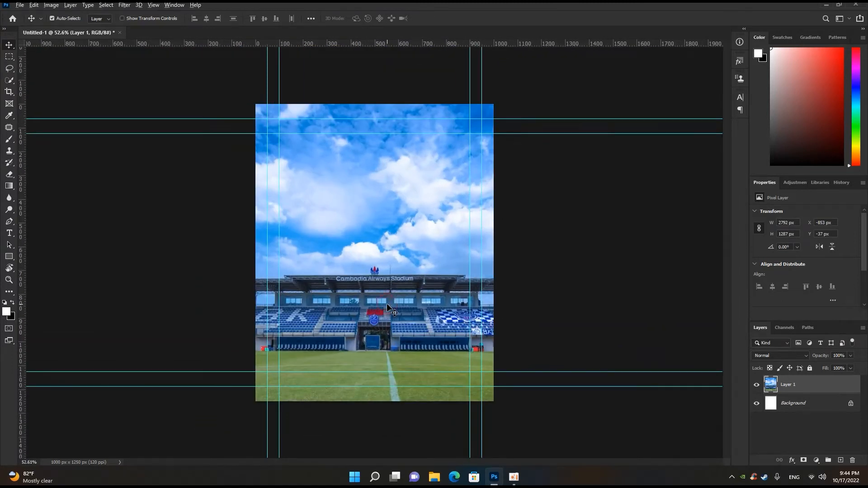
pyautogui.scroll(2, 387, 308)
pyautogui.scroll(-2, 389, 308)
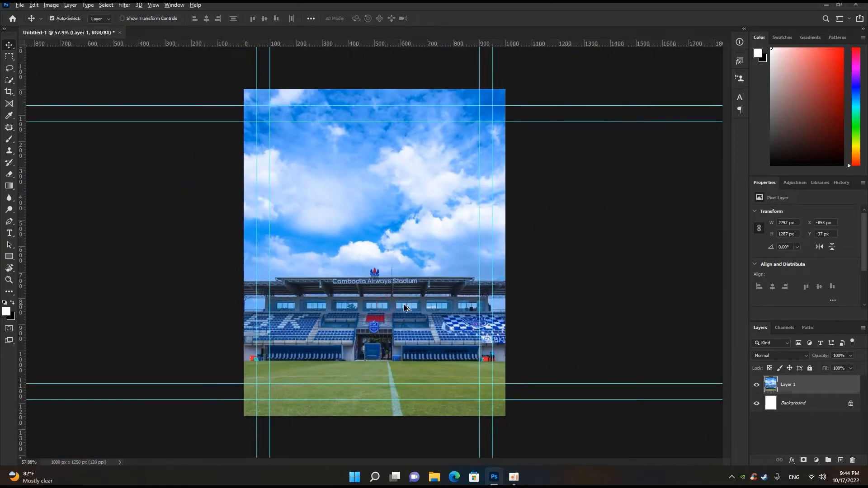
pyautogui.click(125, 5)
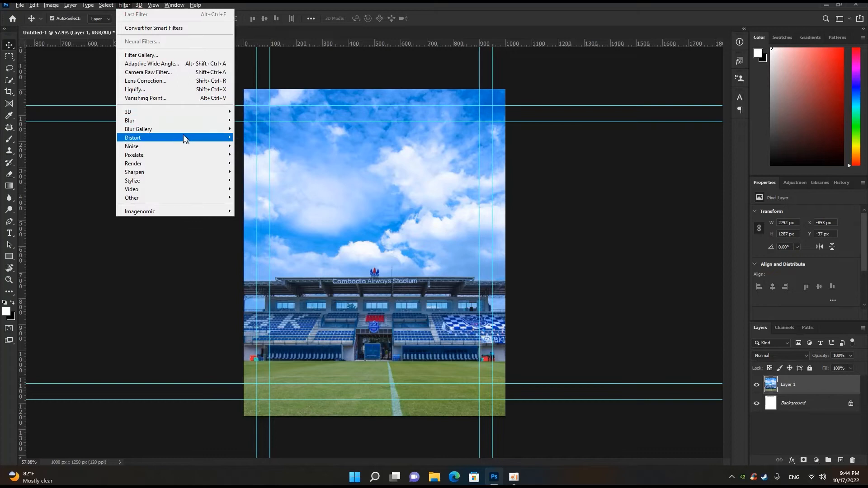
pyautogui.moveTo(188, 121)
pyautogui.click(259, 154)
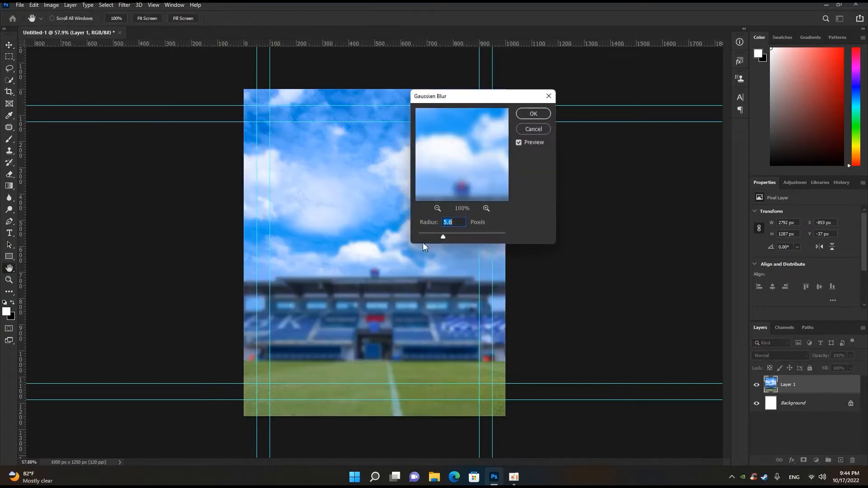
pyautogui.click(533, 114)
# - Add a Brightness/Contrast adjustment layer above the stadium with brightness 17 and contrast -8
pyautogui.scroll(-5, 390, 283)
pyautogui.scroll(10, 383, 295)
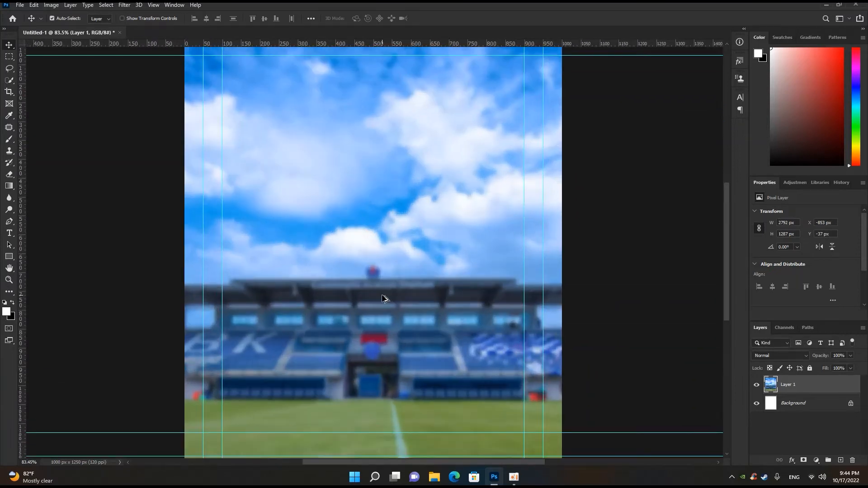
pyautogui.scroll(-5, 382, 295)
pyautogui.scroll(-2, 382, 295)
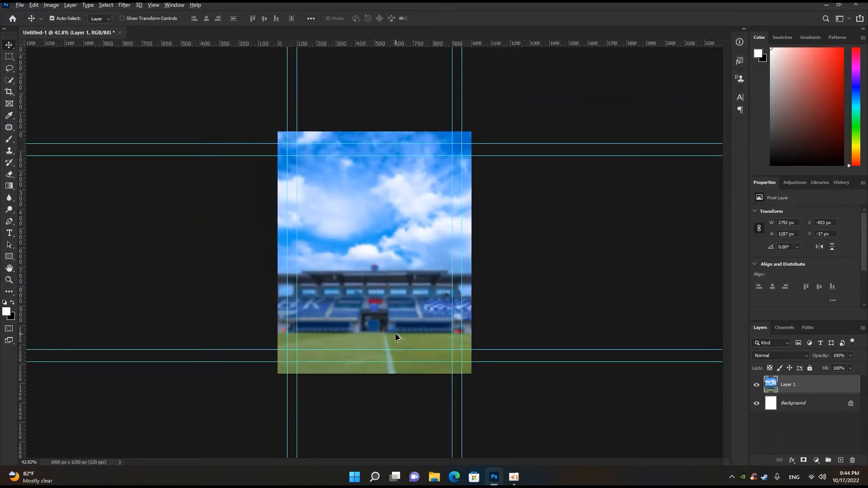
pyautogui.scroll(1, 396, 337)
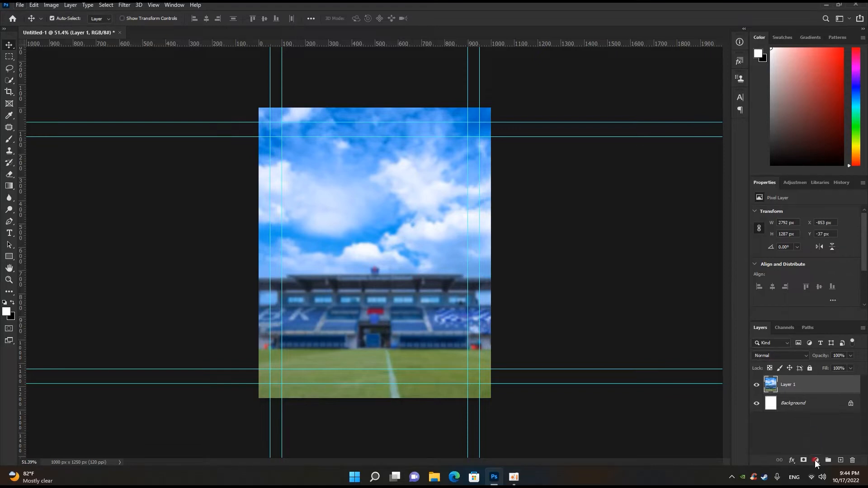
pyautogui.click(816, 460)
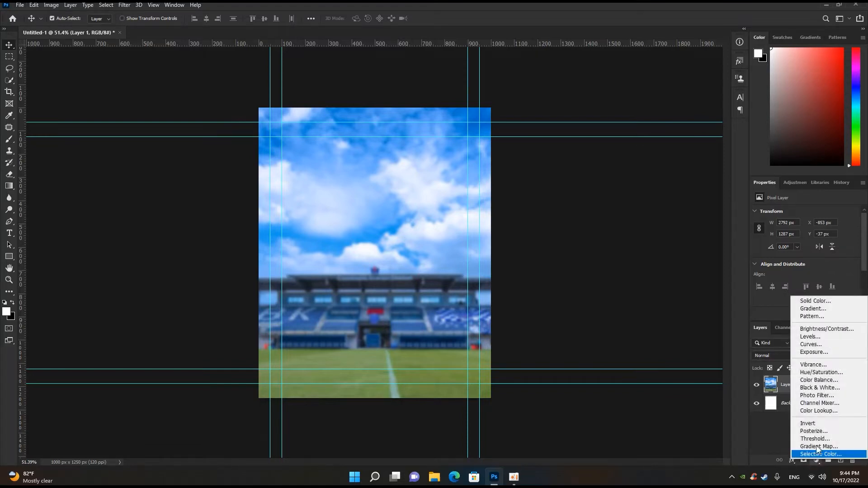
pyautogui.click(813, 330)
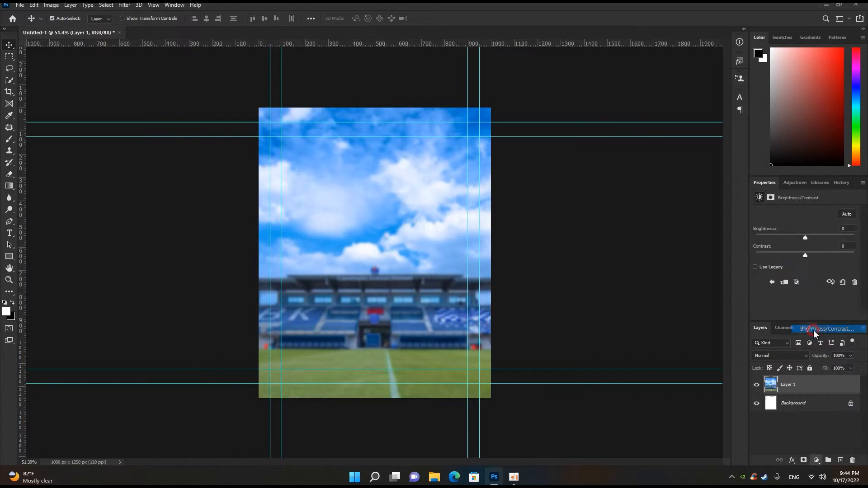
pyautogui.moveTo(804, 235)
pyautogui.mouseDown()
pyautogui.moveTo(807, 256)
pyautogui.moveTo(797, 257)
pyautogui.moveTo(811, 236)
pyautogui.mouseUp()
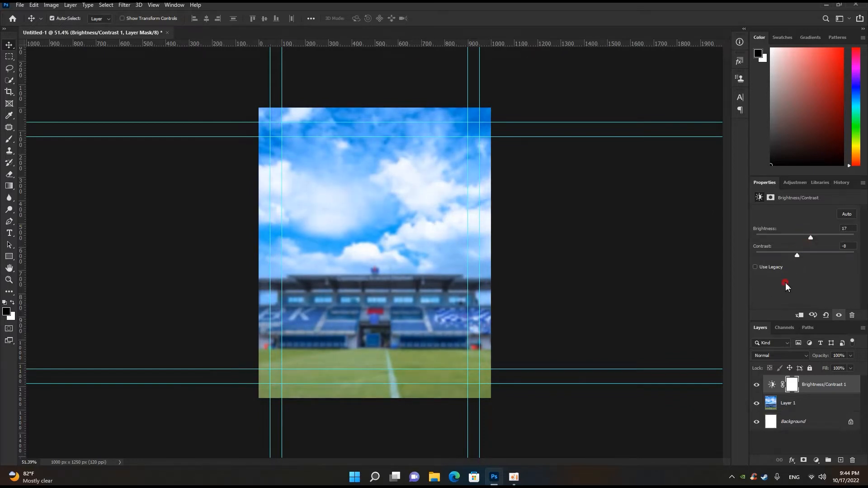
# - Open the cutout PNG of the goalkeeper in the red shirt and copy it into the poster directly above the stadium layer
pyautogui.click(381, 240)
pyautogui.scroll(2, 379, 245)
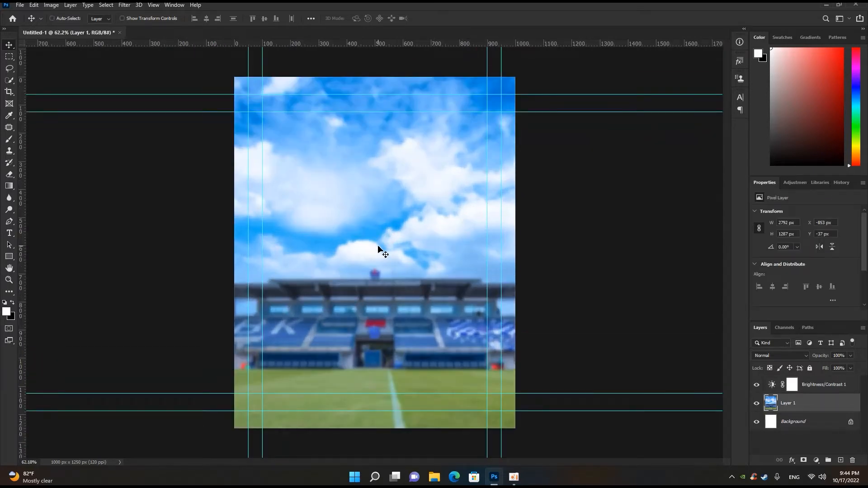
pyautogui.hotkey('ctrl', 'o')
pyautogui.click(174, 92)
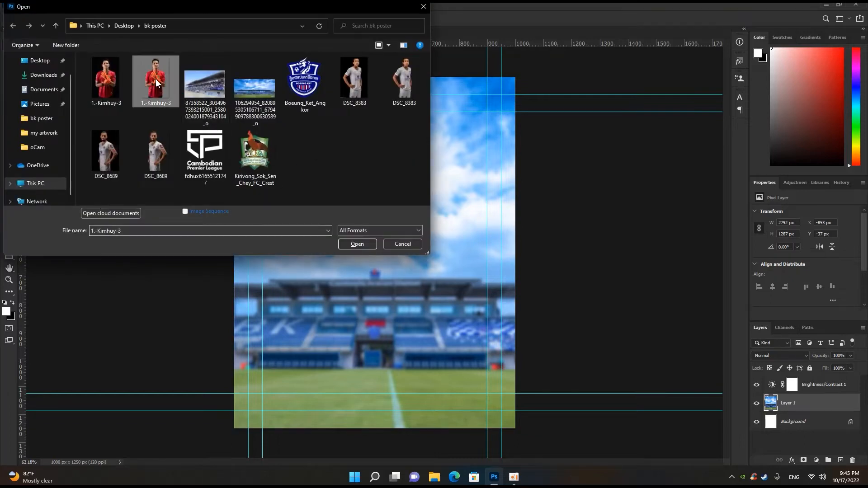
pyautogui.click(358, 244)
pyautogui.moveTo(357, 104); pyautogui.dragTo(348, 242)
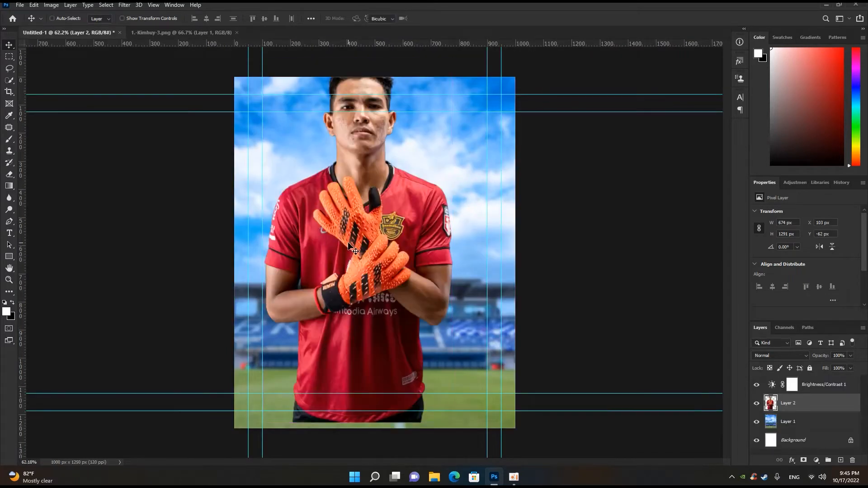
# - Scale the goalkeeper to about 55% and centre him horizontally in the lower part of the poster
pyautogui.hotkey('ctrl', 't')
pyautogui.hotkey('ctrl', '-')
pyautogui.moveTo(426, 119); pyautogui.dragTo(409, 190)
pyautogui.scroll(4, 393, 199)
pyautogui.moveTo(362, 216); pyautogui.dragTo(390, 272)
pyautogui.scroll(-3, 390, 262)
pyautogui.moveTo(415, 205); pyautogui.dragTo(419, 199)
pyautogui.moveTo(391, 250); pyautogui.dragTo(389, 260)
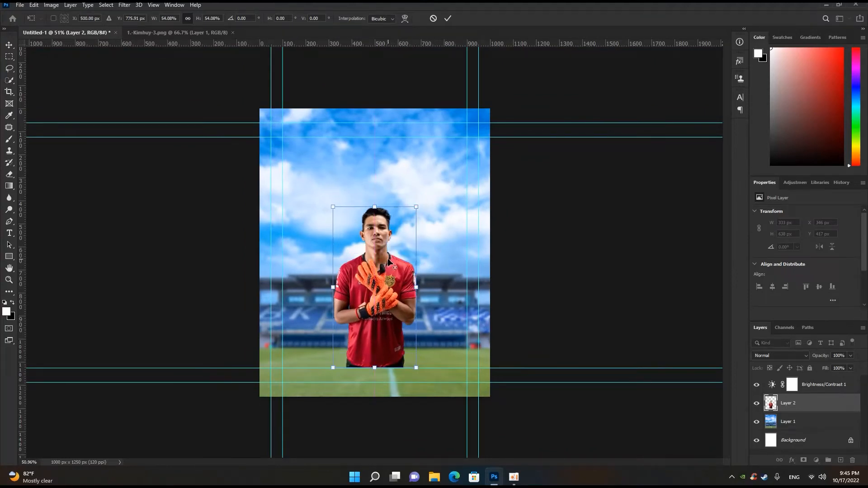
pyautogui.moveTo(419, 207); pyautogui.dragTo(418, 204)
pyautogui.moveTo(392, 259); pyautogui.dragTo(391, 254)
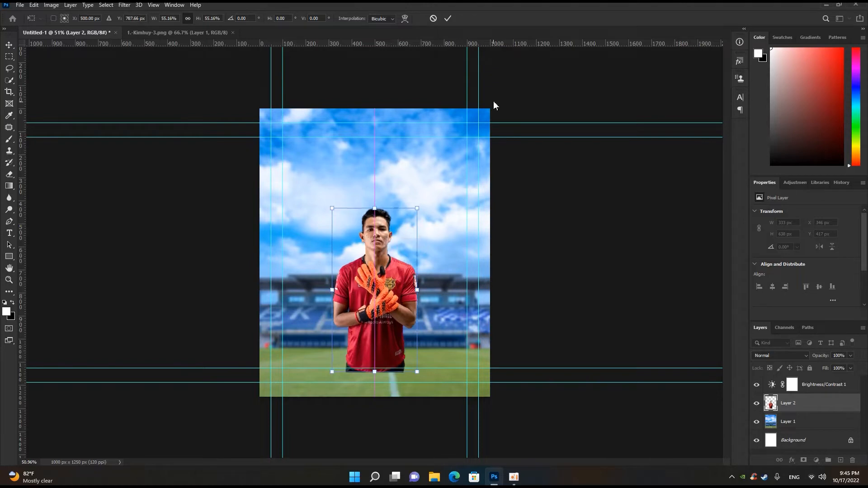
pyautogui.click(448, 19)
# - Open the two player cutouts DSC_8383.png and DSC_8689.png from the bk poster folder
pyautogui.scroll(2, 340, 202)
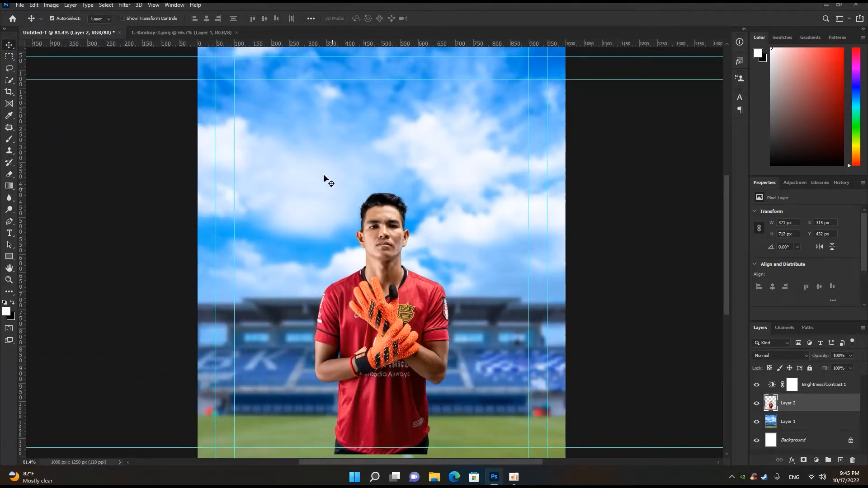
pyautogui.click(195, 37)
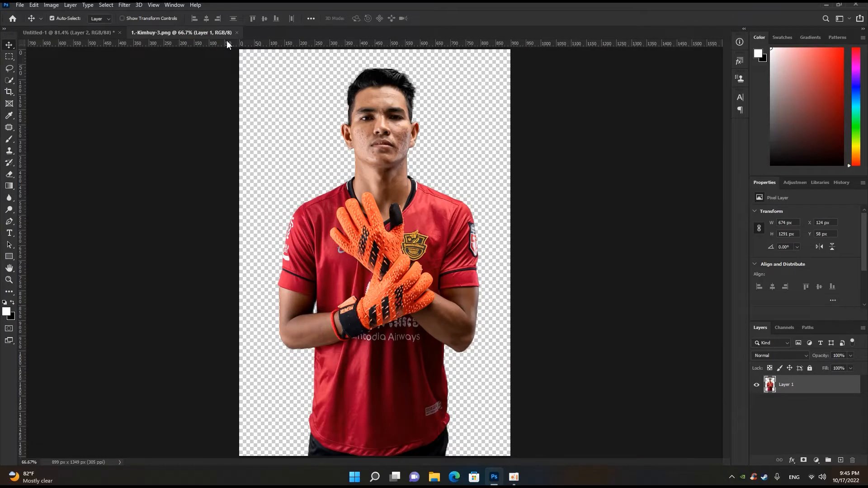
pyautogui.hotkey('ctrl', 'o')
pyautogui.click(365, 80)
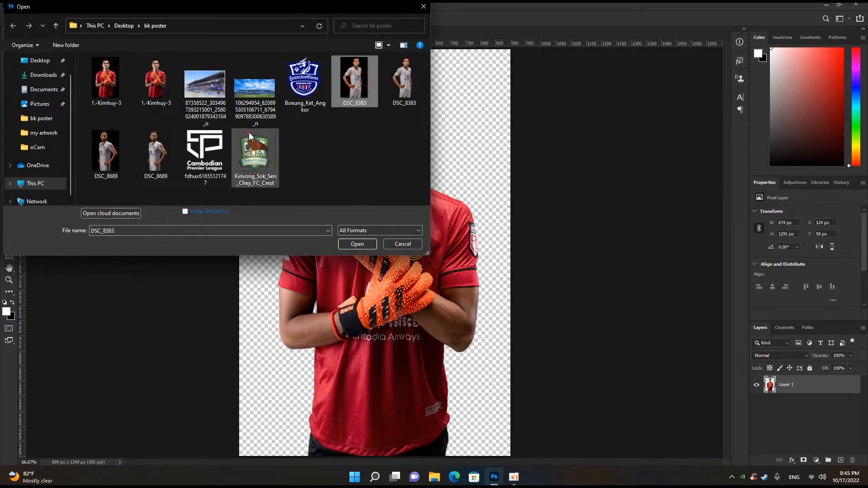
pyautogui.click(396, 81)
pyautogui.keyDown('ctrl'); pyautogui.click(167, 149); pyautogui.keyUp('ctrl')
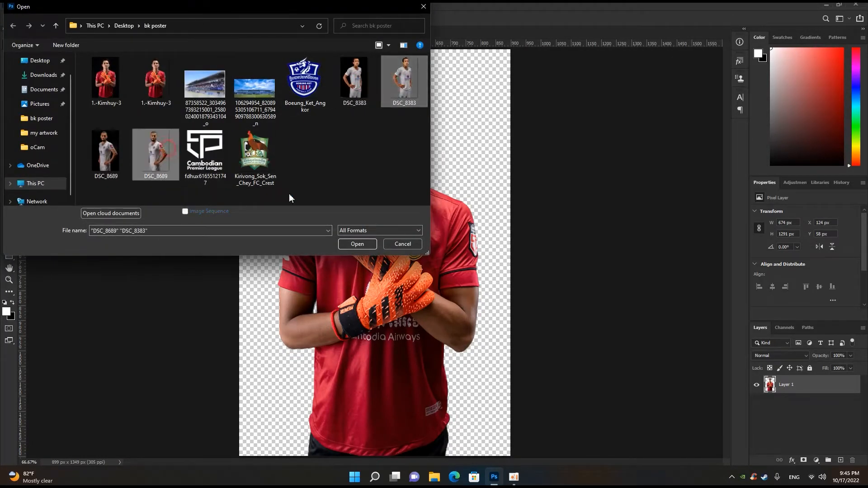
pyautogui.click(356, 244)
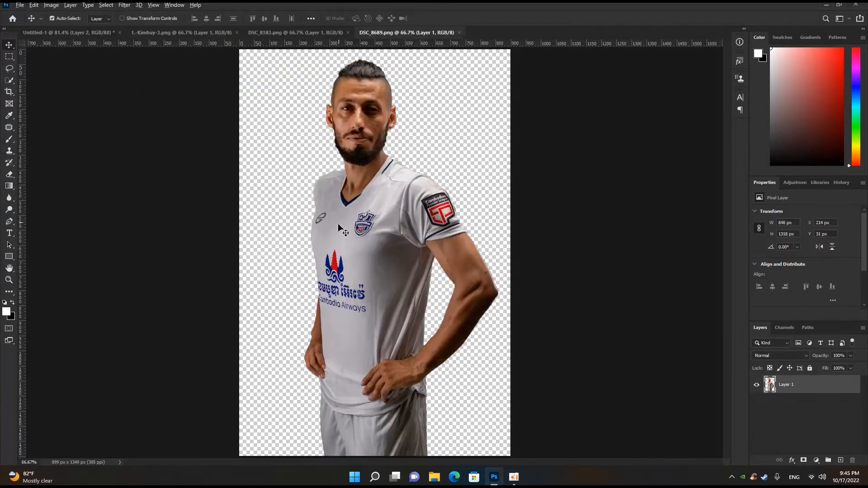
# - Copy the DSC_8689 player into the poster and move his layer below the goalkeeper's layer
pyautogui.hotkey('ctrl', '-')
pyautogui.moveTo(371, 180); pyautogui.dragTo(253, 170)
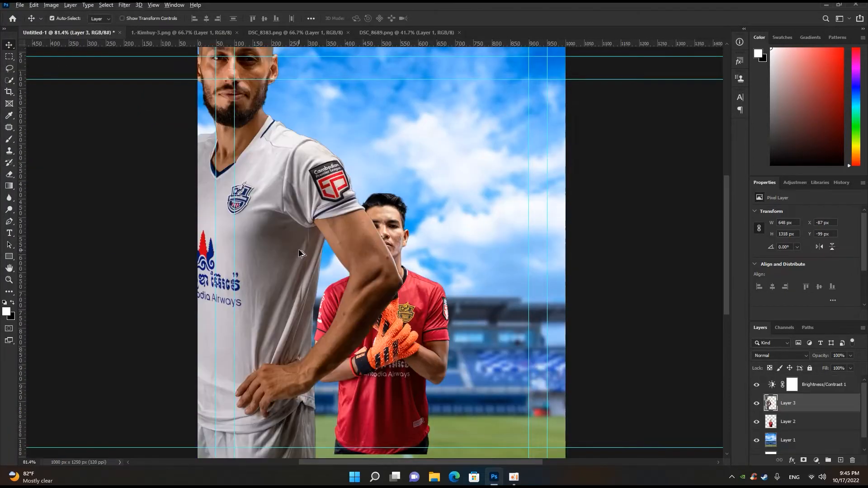
pyautogui.scroll(-4, 300, 249)
pyautogui.moveTo(822, 412); pyautogui.dragTo(814, 431)
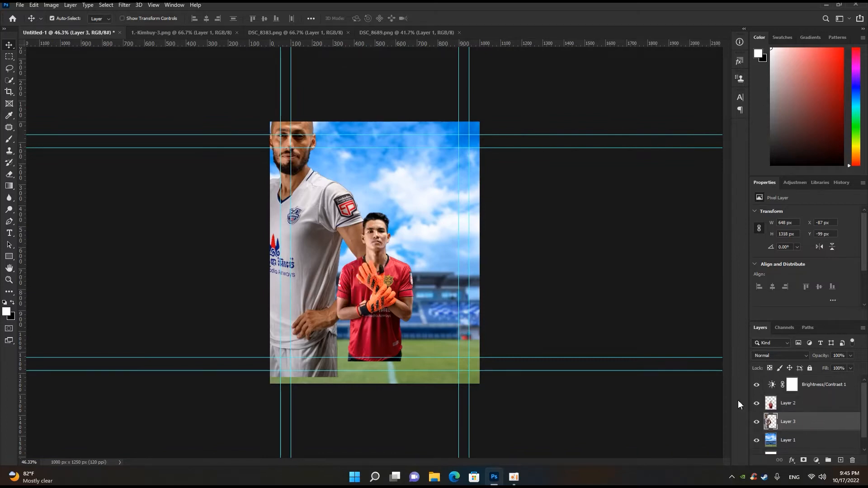
# - Scale the white-shirted player to about 58% and place him behind the goalkeeper, on the goalkeeper's left side of the poster
pyautogui.moveTo(354, 219); pyautogui.dragTo(366, 242)
pyautogui.hotkey('ctrl', 't')
pyautogui.moveTo(402, 123); pyautogui.dragTo(379, 188)
pyautogui.scroll(3, 345, 240)
pyautogui.moveTo(330, 238); pyautogui.dragTo(334, 271)
pyautogui.scroll(1, 375, 255)
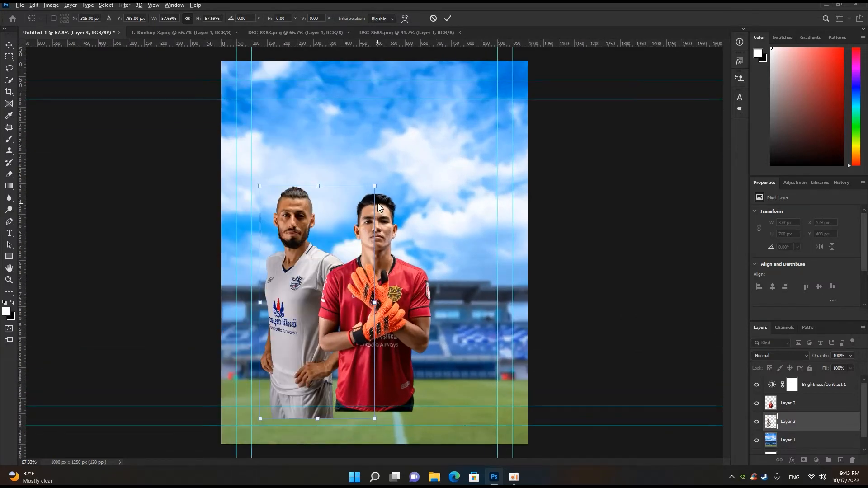
pyautogui.click(448, 18)
# - Enlarge the goalkeeper to 115% and shift him slightly upward, keeping him near the poster's centre
pyautogui.click(383, 238)
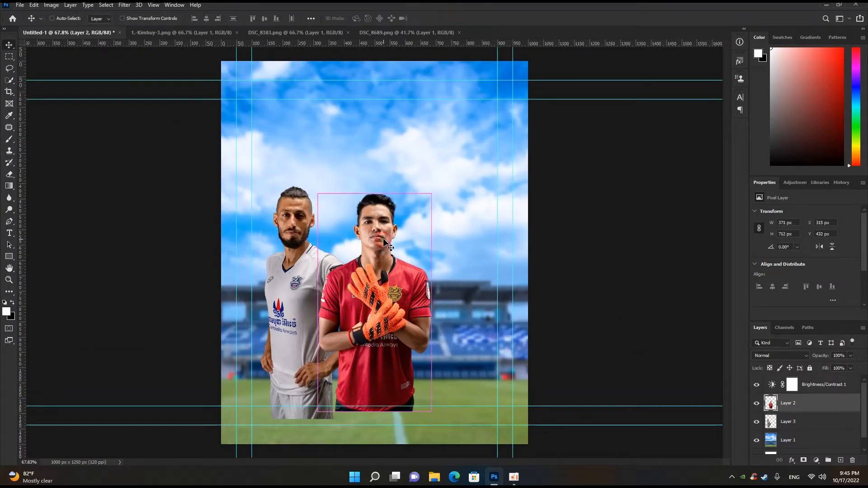
pyautogui.hotkey('ctrl', 't')
pyautogui.moveTo(431, 193); pyautogui.dragTo(440, 177)
pyautogui.moveTo(392, 264); pyautogui.dragTo(392, 254)
pyautogui.click(448, 18)
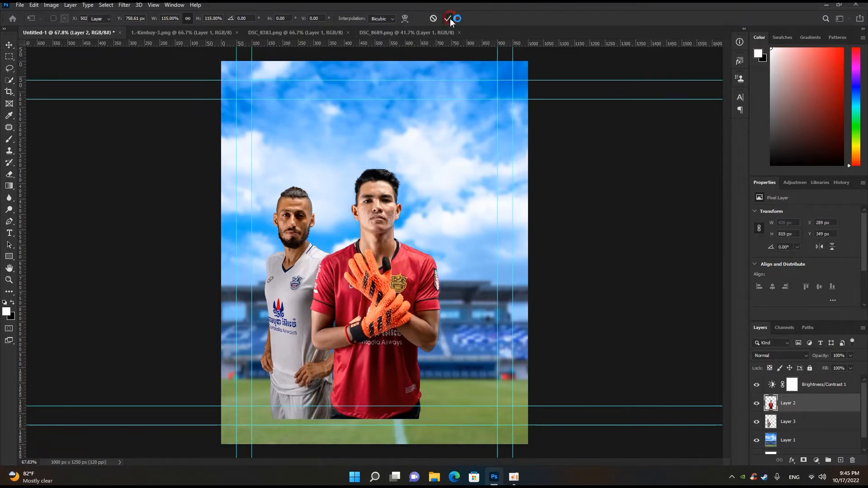
# - Enlarge the white-shirted player to about 419 × 851 px and reposition him closer behind the goalkeeper
pyautogui.hotkey('ctrl', '-')
pyautogui.keyDown('ctrl'); pyautogui.click(330, 237); pyautogui.keyUp('ctrl')
pyautogui.hotkey('ctrl', 't')
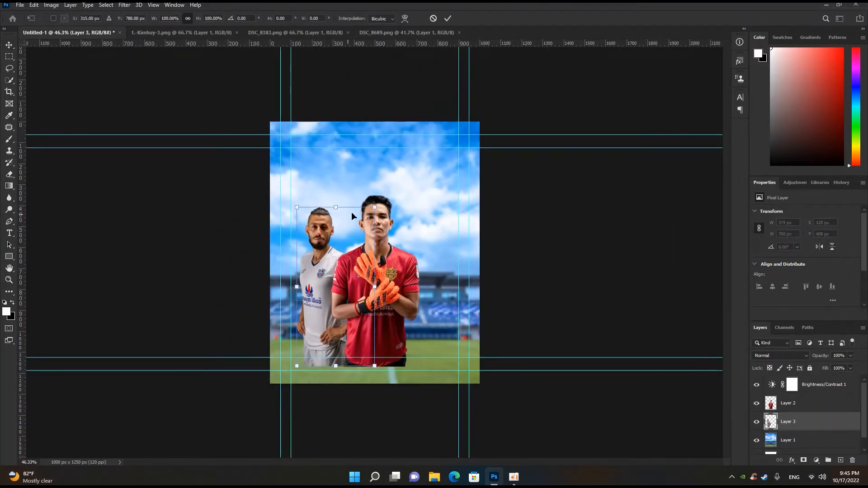
pyautogui.moveTo(374, 207); pyautogui.dragTo(383, 189)
pyautogui.moveTo(332, 246); pyautogui.dragTo(339, 256)
pyautogui.press('Return')
pyautogui.scroll(-2, 371, 233)
pyautogui.scroll(2, 372, 233)
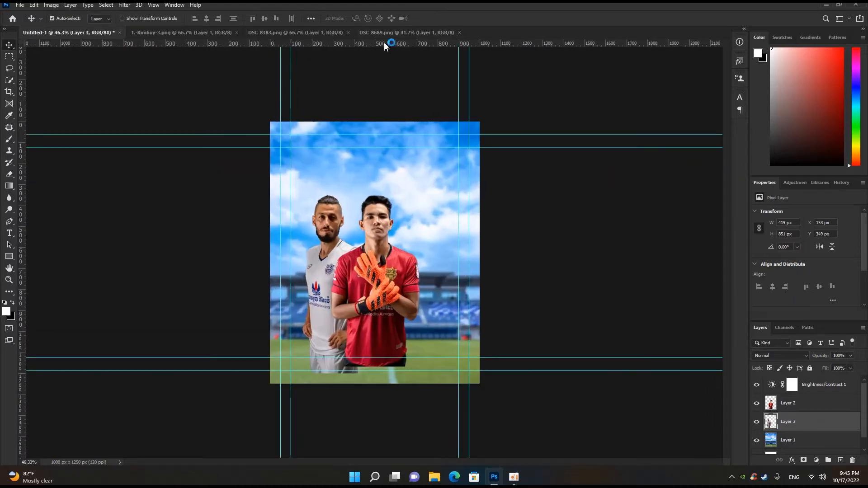
# - Copy the DSC_8383 player into the poster, layered below the goalkeeper and above the other white-shirted player
pyautogui.click(393, 32)
pyautogui.click(288, 32)
pyautogui.moveTo(352, 187); pyautogui.dragTo(425, 232)
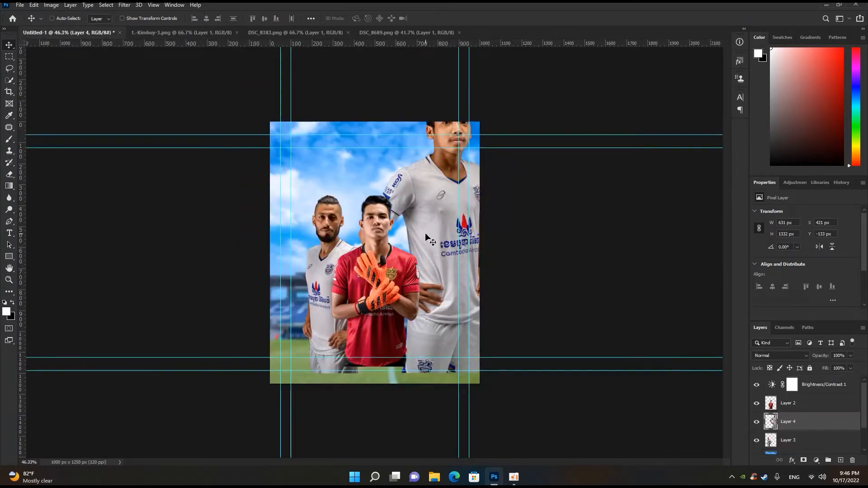
# - Scale the newly added player to about 62% and position him behind the goalkeeper on the right side of the poster
pyautogui.hotkey('ctrl', 't')
pyautogui.moveTo(492, 95); pyautogui.dragTo(471, 134)
pyautogui.moveTo(419, 209); pyautogui.dragTo(418, 259)
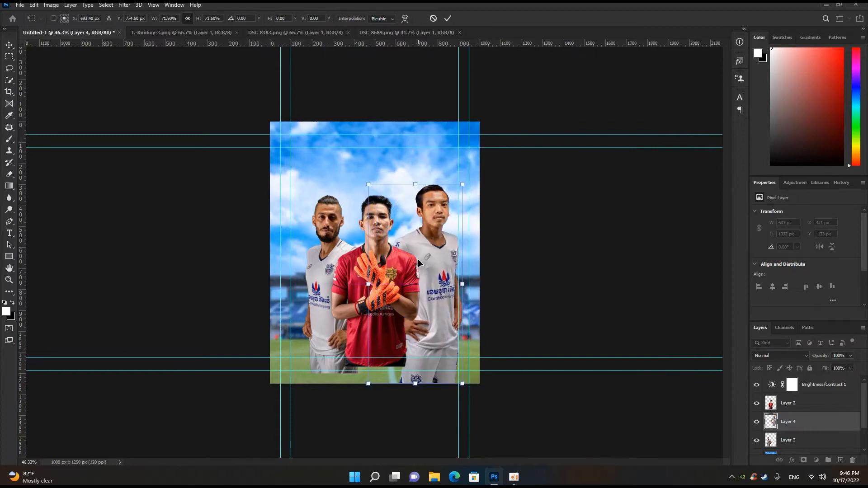
pyautogui.moveTo(466, 181); pyautogui.dragTo(457, 194)
pyautogui.moveTo(434, 238); pyautogui.dragTo(431, 239)
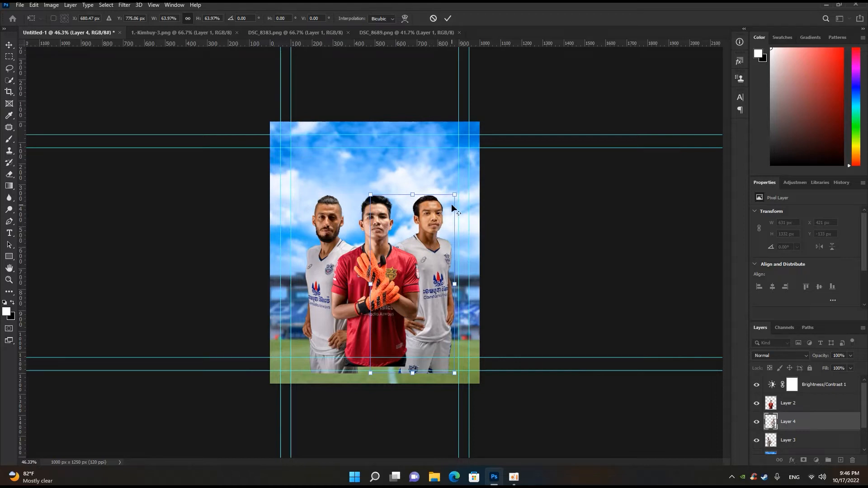
pyautogui.moveTo(454, 195); pyautogui.dragTo(455, 198)
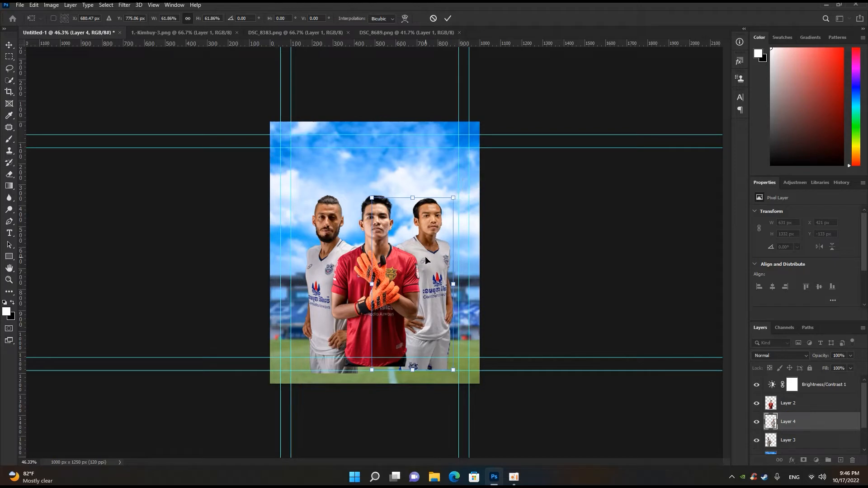
pyautogui.moveTo(425, 257); pyautogui.dragTo(426, 258)
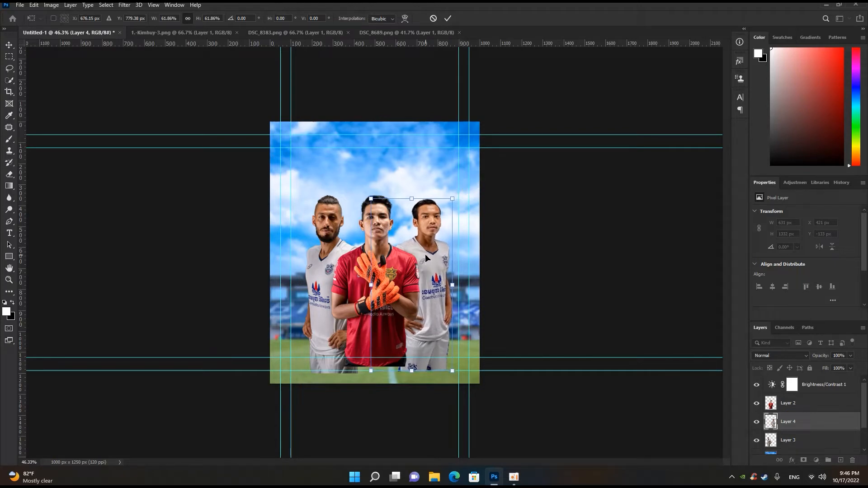
pyautogui.press('Return')
pyautogui.scroll(1, 427, 243)
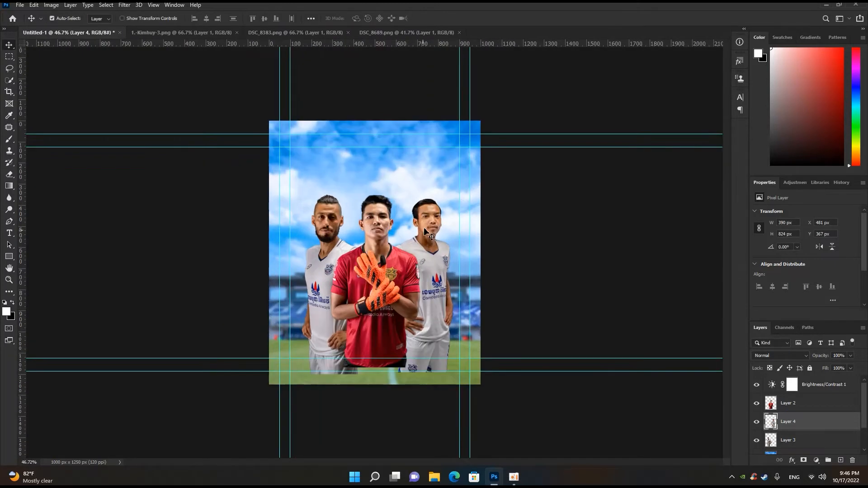
# - Move the Brightness/Contrast 1 adjustment layer below all player layers, directly above the stadium background on Layer 1
pyautogui.click(520, 231)
pyautogui.scroll(5, 404, 249)
pyautogui.scroll(-6, 403, 248)
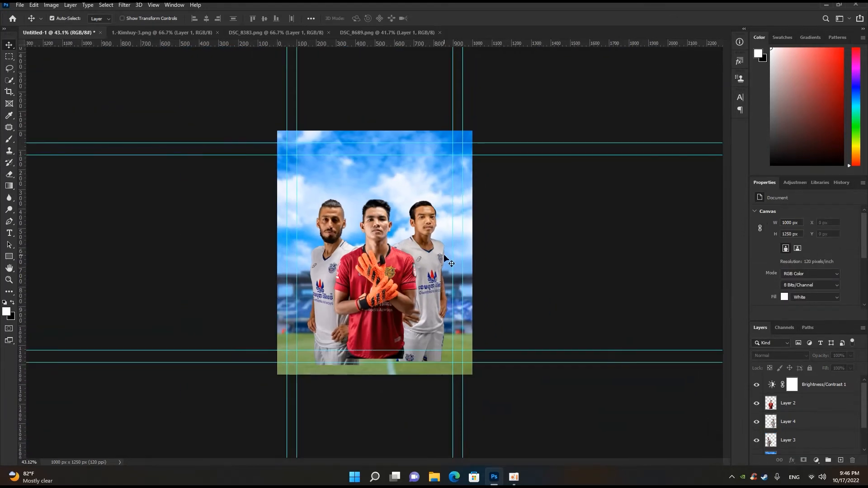
pyautogui.click(785, 406)
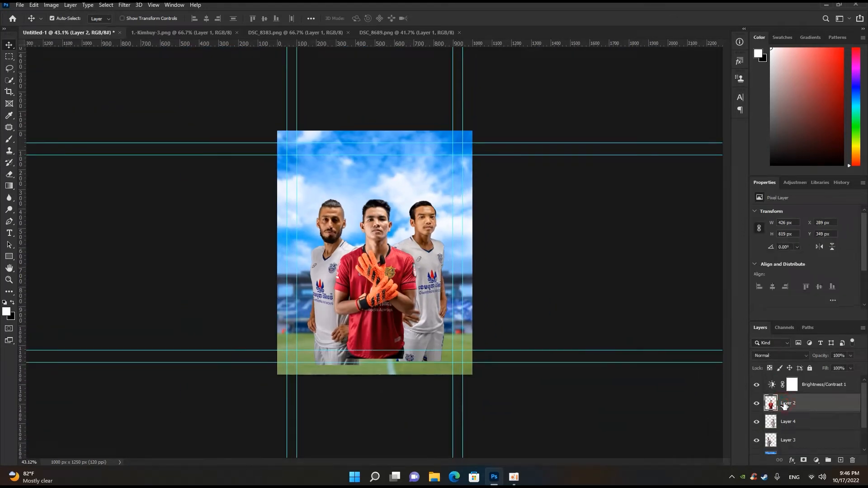
pyautogui.click(816, 386)
pyautogui.scroll(-3, 812, 405)
pyautogui.scroll(3, 813, 404)
pyautogui.moveTo(825, 384); pyautogui.dragTo(799, 424)
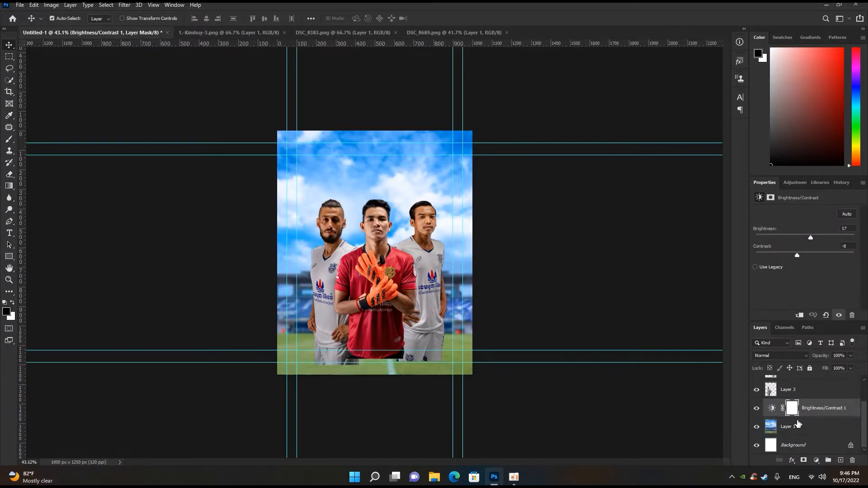
# - Convert the three player layers, Layer 2, Layer 4 and Layer 3, into a single smart object
pyautogui.scroll(-1, 421, 212)
pyautogui.scroll(2, 421, 213)
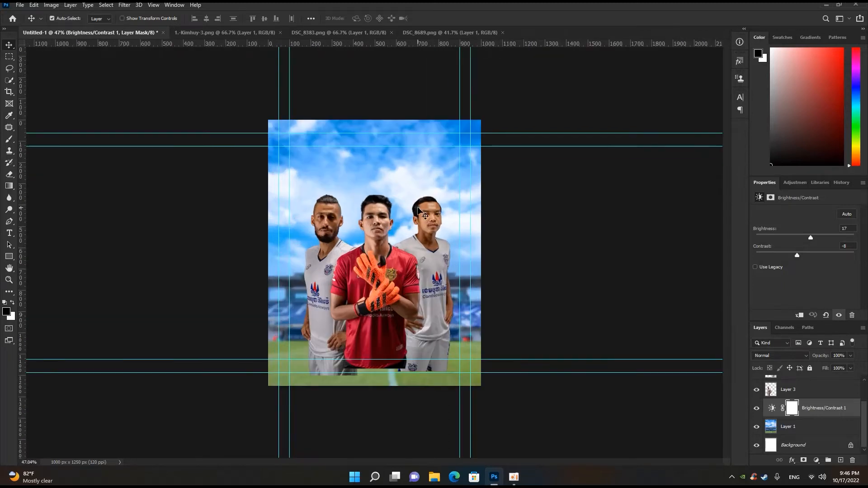
pyautogui.scroll(2, 802, 402)
pyautogui.click(799, 423)
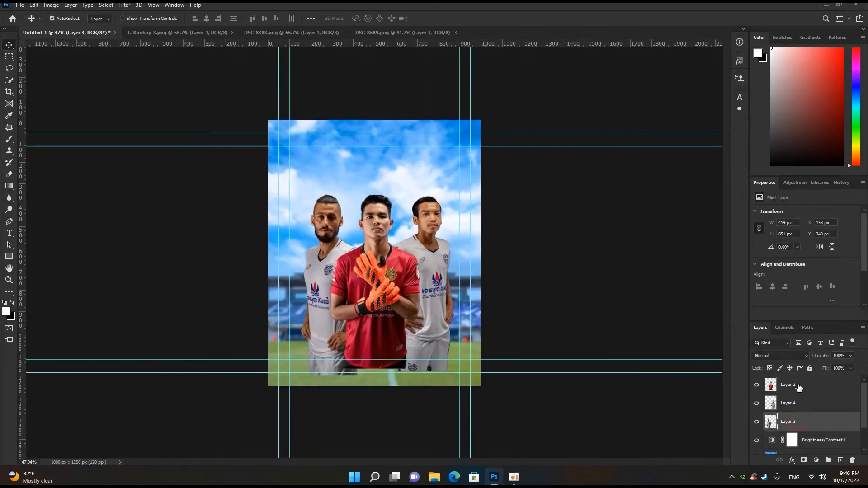
pyautogui.keyDown('shift'); pyautogui.click(799, 385); pyautogui.keyUp('shift')
pyautogui.rightClick(801, 387)
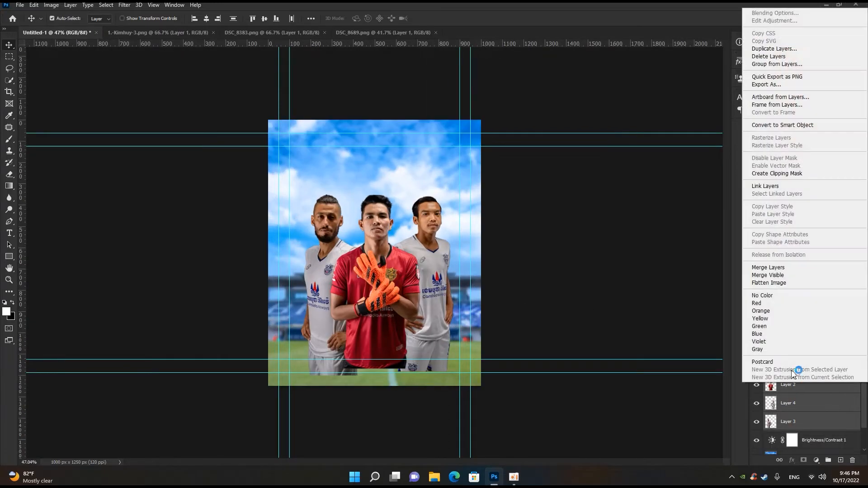
pyautogui.click(782, 125)
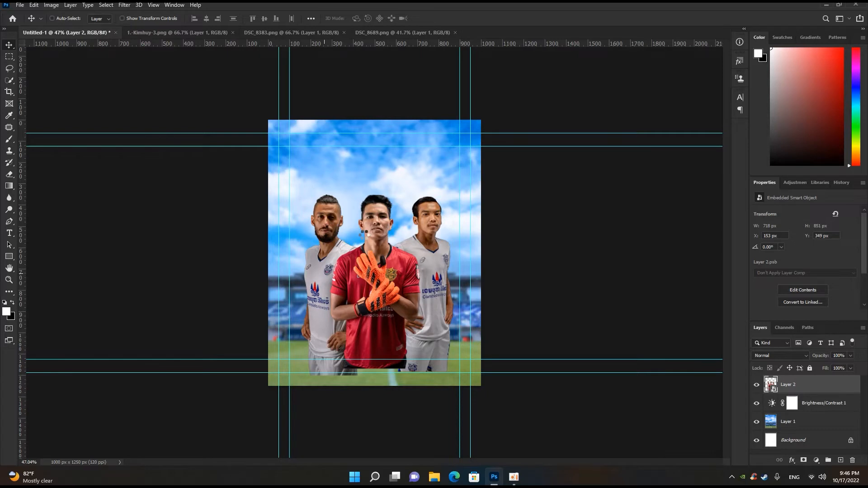
# - Open the Camera Raw filter on the combined players and set Sharpening to 15
pyautogui.hotkey('ctrl', 'shift', 'a')
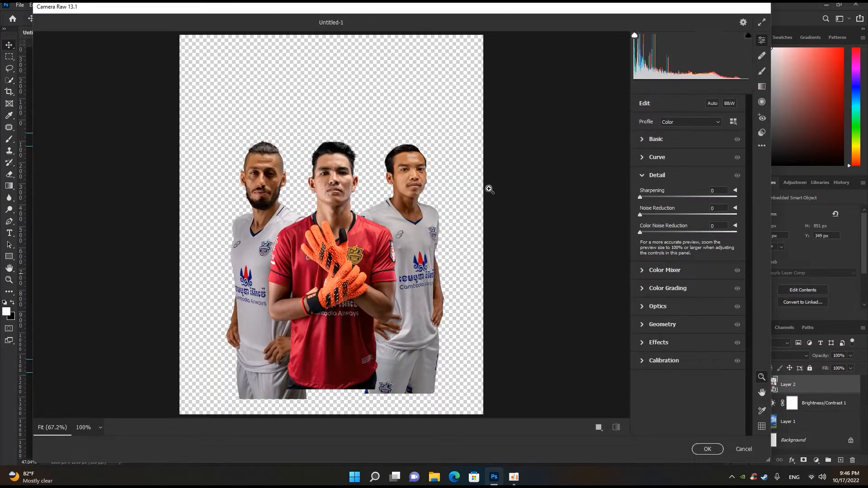
pyautogui.scroll(-1, 417, 199)
pyautogui.scroll(3, 416, 199)
pyautogui.scroll(-1, 416, 199)
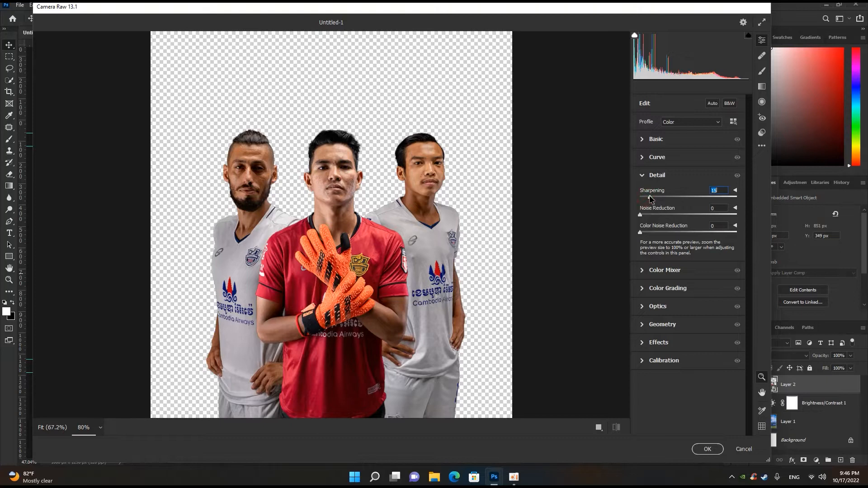
pyautogui.moveTo(651, 215); pyautogui.dragTo(687, 234)
# - Set the players' basic adjustments to Highlights +13, Shadows +20, Clarity +7 and Vibrance +8
pyautogui.click(677, 140)
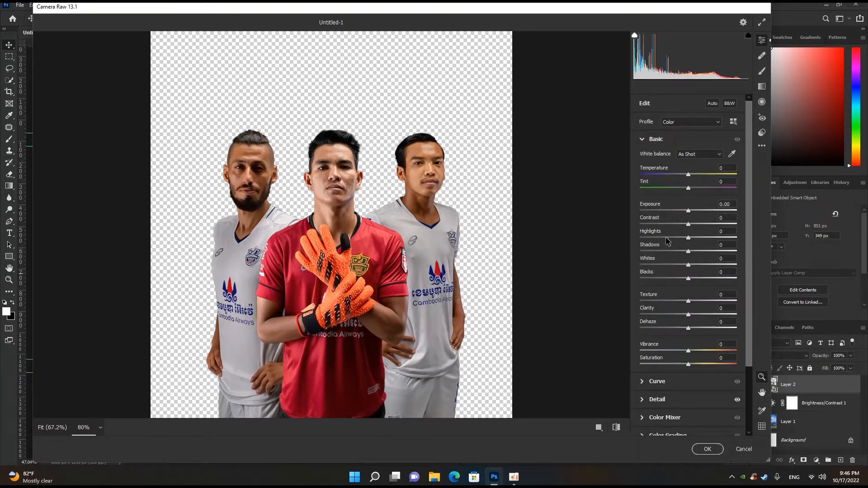
pyautogui.click(699, 238)
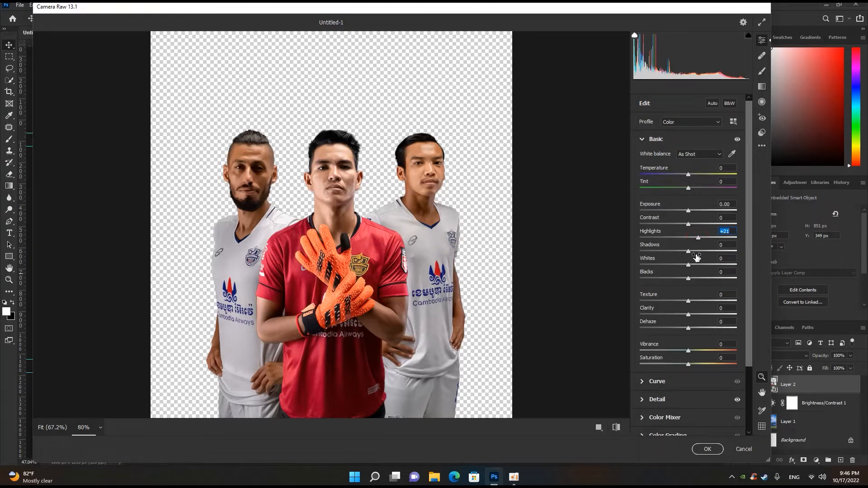
pyautogui.click(697, 253)
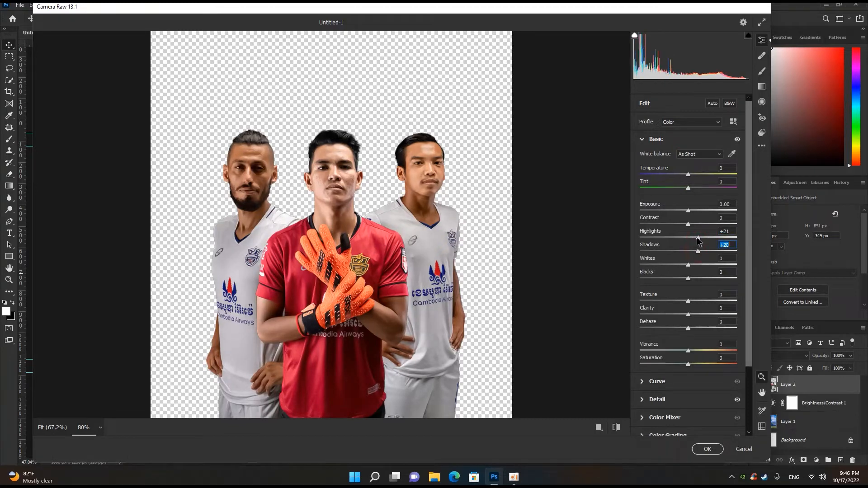
pyautogui.click(695, 237)
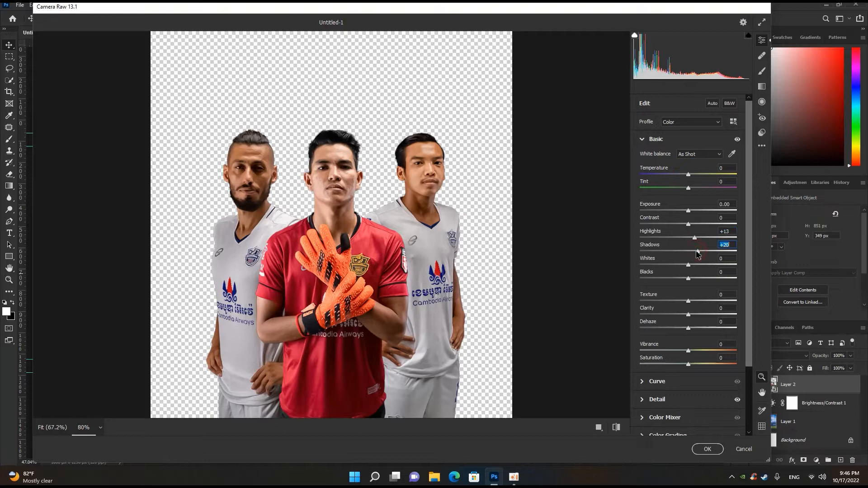
pyautogui.click(693, 315)
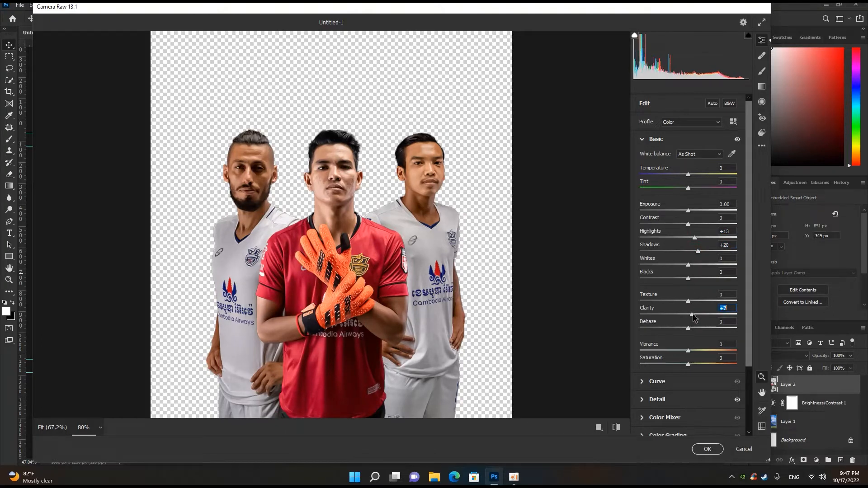
pyautogui.moveTo(688, 351); pyautogui.dragTo(691, 350)
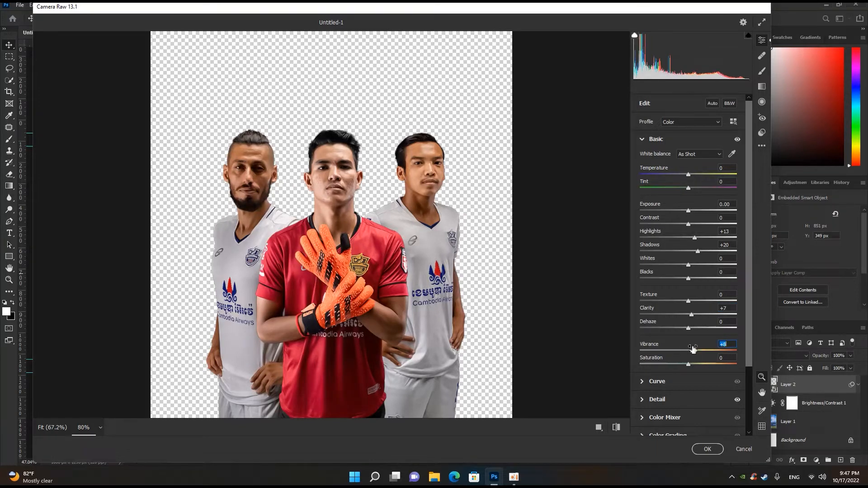
# - Raise the Oranges luminance in the Color Mixer to +17 and apply the Camera Raw filter to the players
pyautogui.click(662, 418)
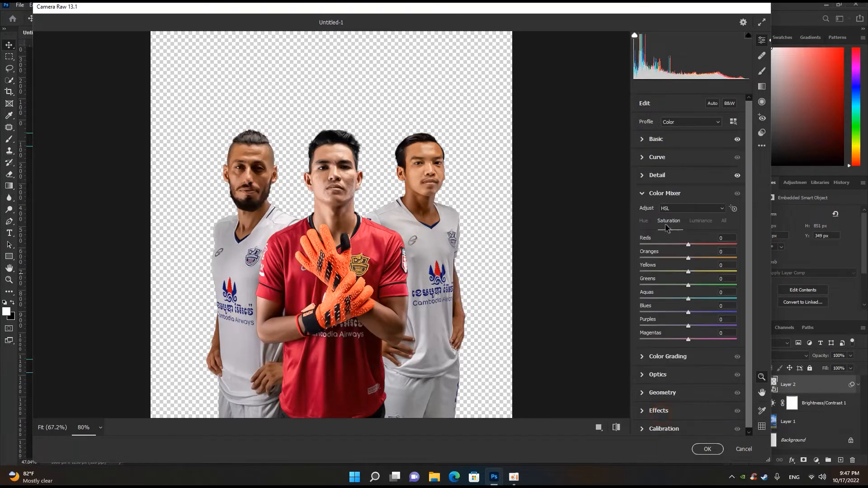
pyautogui.click(695, 221)
pyautogui.moveTo(689, 258); pyautogui.dragTo(698, 261)
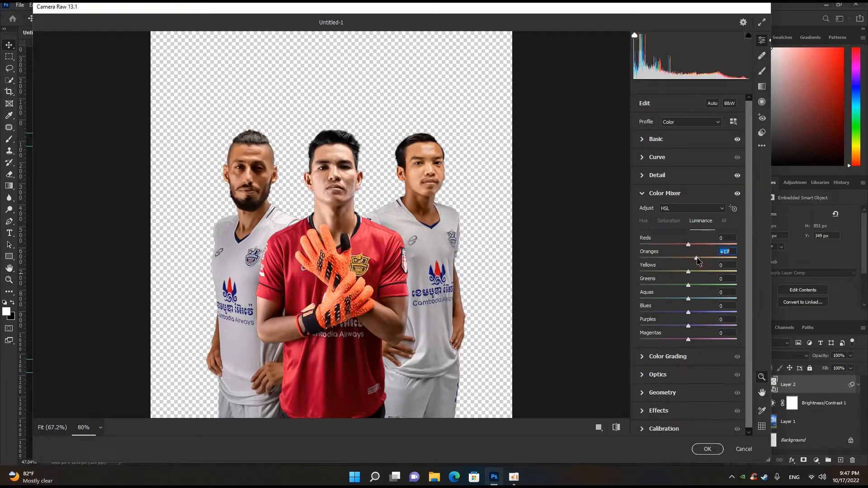
pyautogui.click(708, 449)
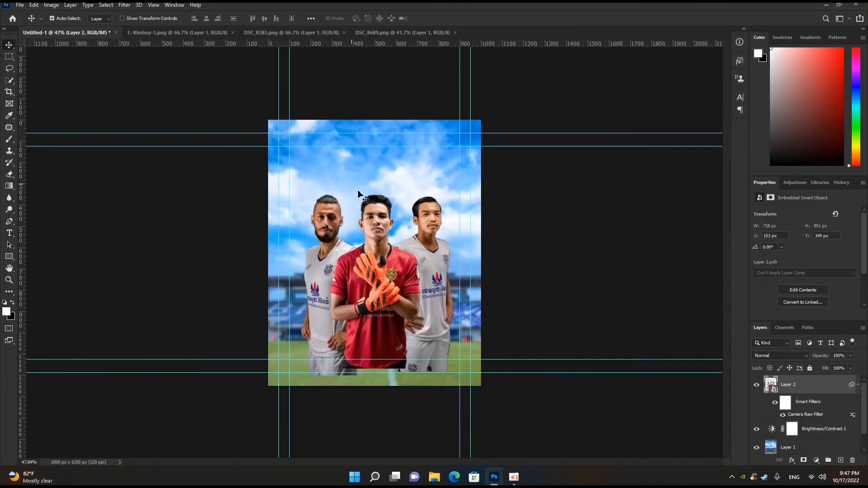
# - Compare the players up close with the Camera Raw smart filter switched off and on
pyautogui.scroll(5, 385, 233)
pyautogui.scroll(-4, 384, 234)
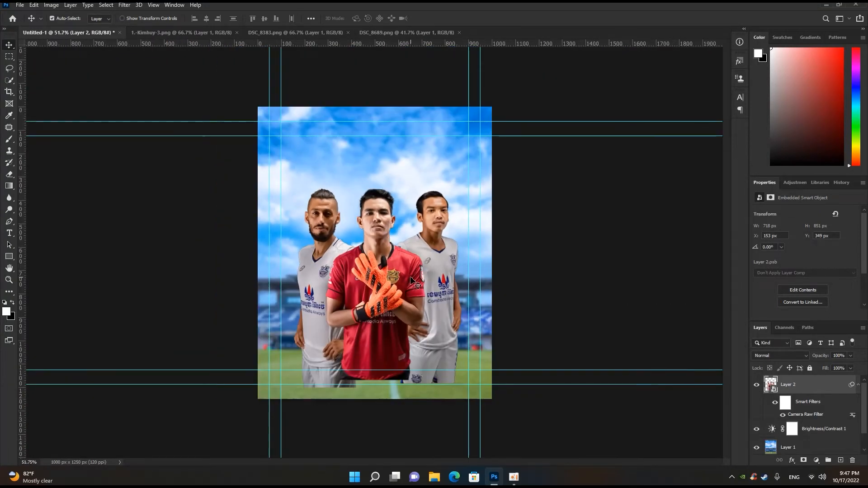
pyautogui.scroll(4, 421, 233)
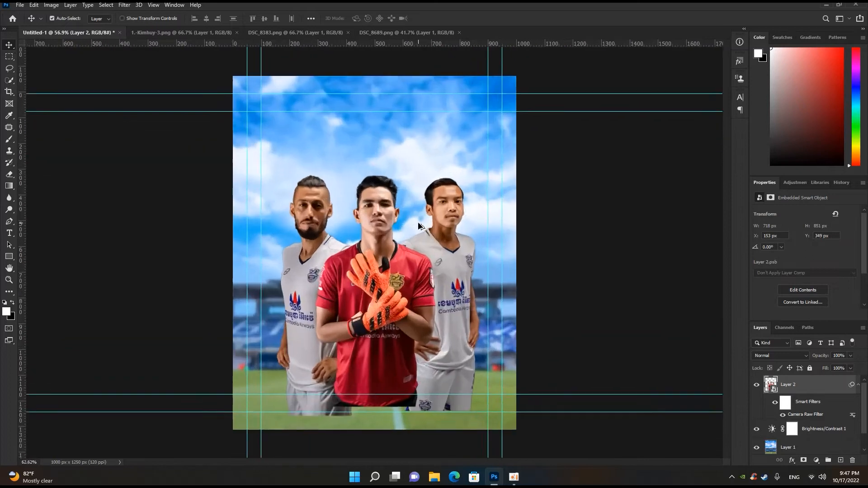
pyautogui.scroll(-5, 421, 231)
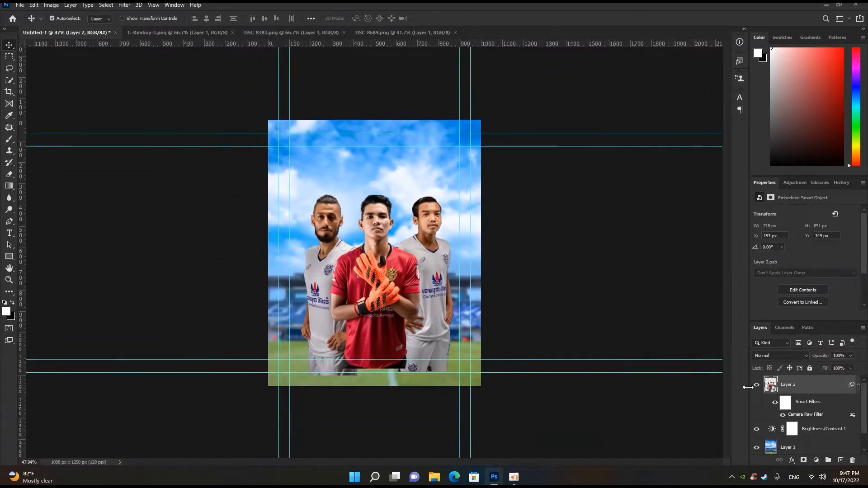
pyautogui.click(776, 402)
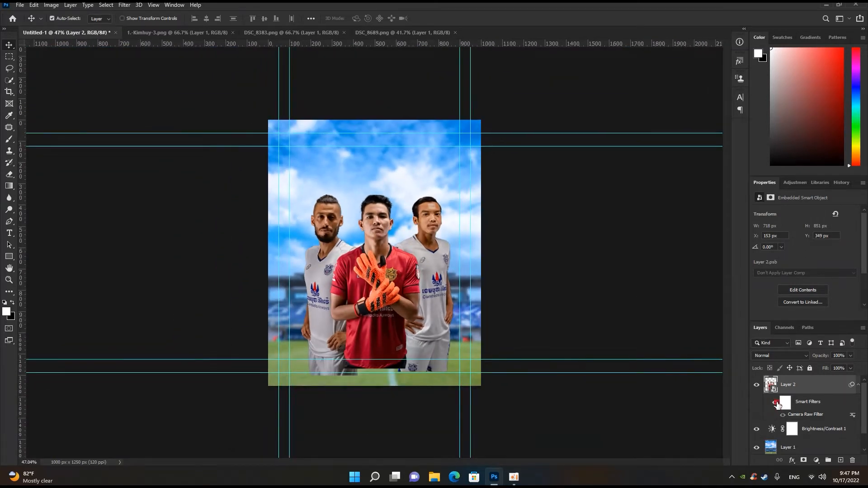
pyautogui.click(777, 403)
pyautogui.click(776, 403)
pyautogui.click(776, 403)
pyautogui.scroll(5, 568, 351)
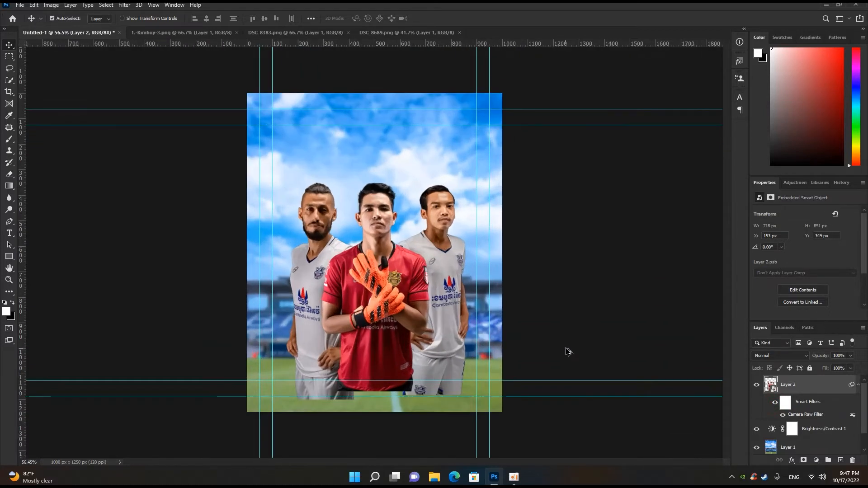
pyautogui.scroll(-3, 569, 352)
pyautogui.click(774, 403)
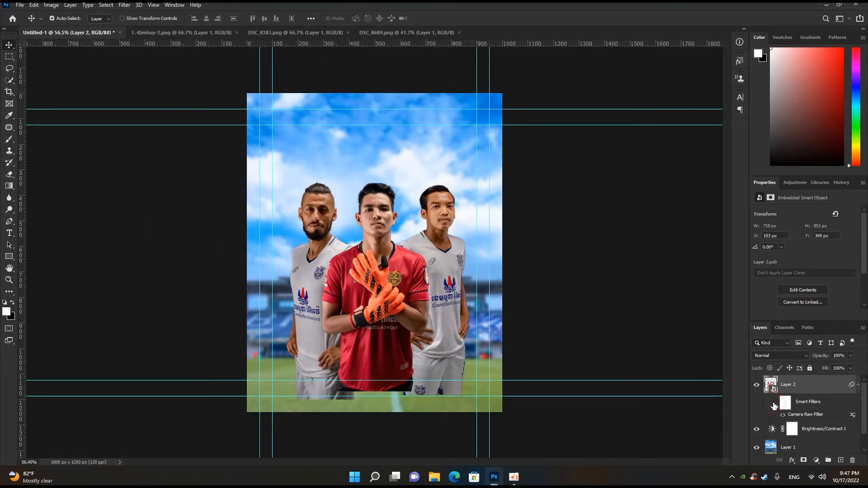
pyautogui.click(775, 403)
pyautogui.scroll(-1, 574, 349)
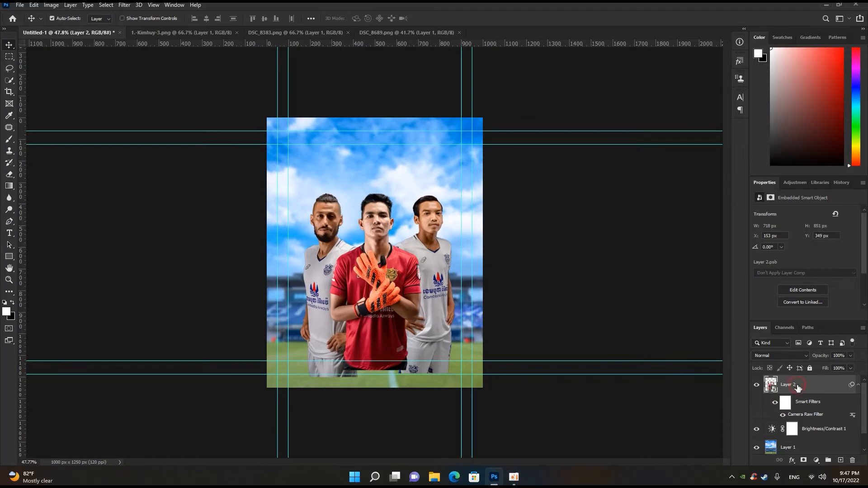
# - Add a new empty layer directly above the stadium background, beneath the Brightness/Contrast adjustment
pyautogui.scroll(-1, 782, 432)
pyautogui.click(803, 431)
pyautogui.click(841, 460)
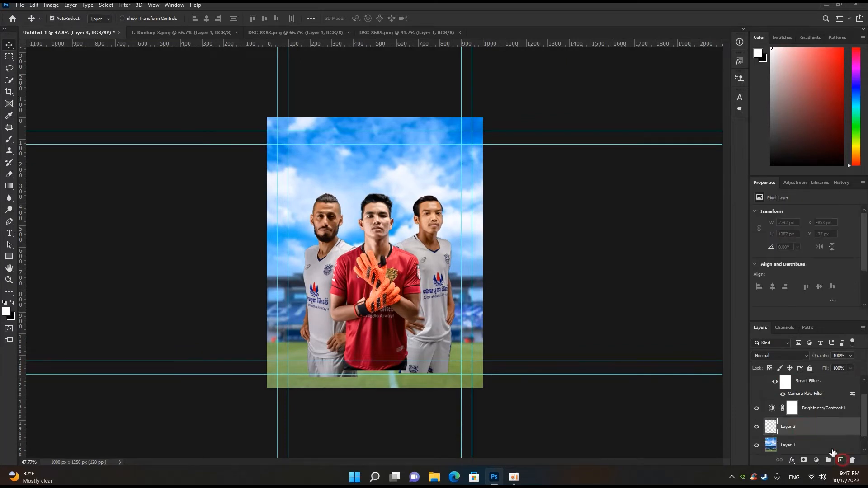
# - Paint a soft white haze behind the players on the new layer with a large brush of about 800 px at 50% opacity
pyautogui.click(9, 138)
pyautogui.press(']')
pyautogui.press(']')
pyautogui.press(']')
pyautogui.press(']')
pyautogui.press(']')
pyautogui.press(']')
pyautogui.press(']')
pyautogui.press(']')
pyautogui.press(']')
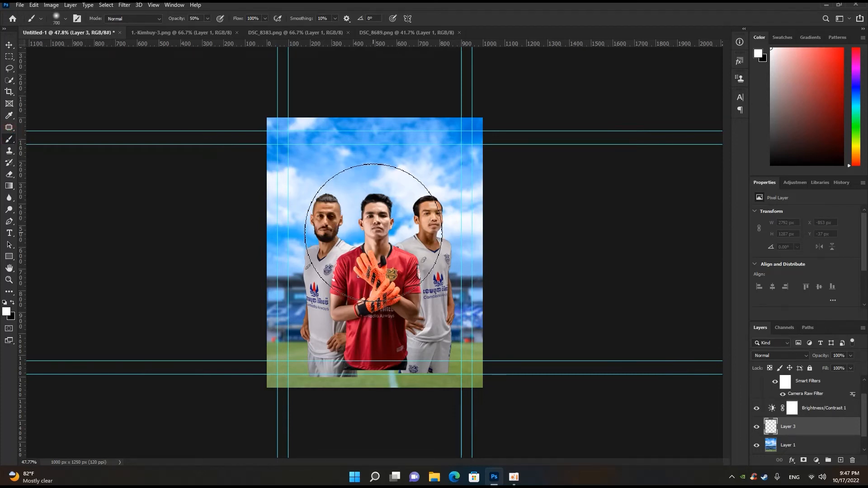
pyautogui.press(']')
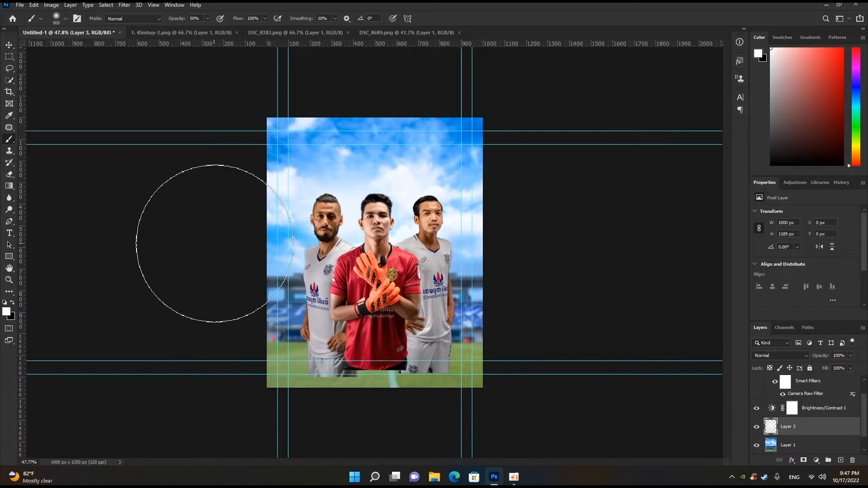
pyautogui.click(9, 45)
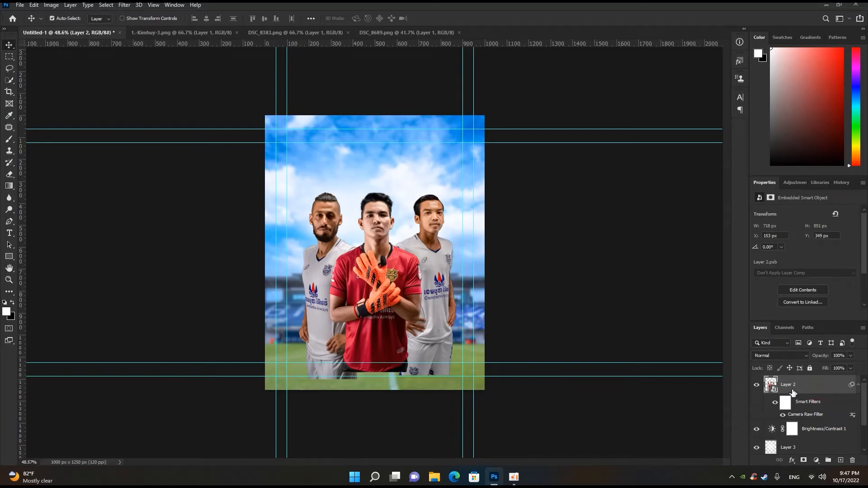
# - Add a new empty layer directly above the stadium background, beneath the white haze layer
pyautogui.scroll(-2, 793, 393)
pyautogui.click(791, 431)
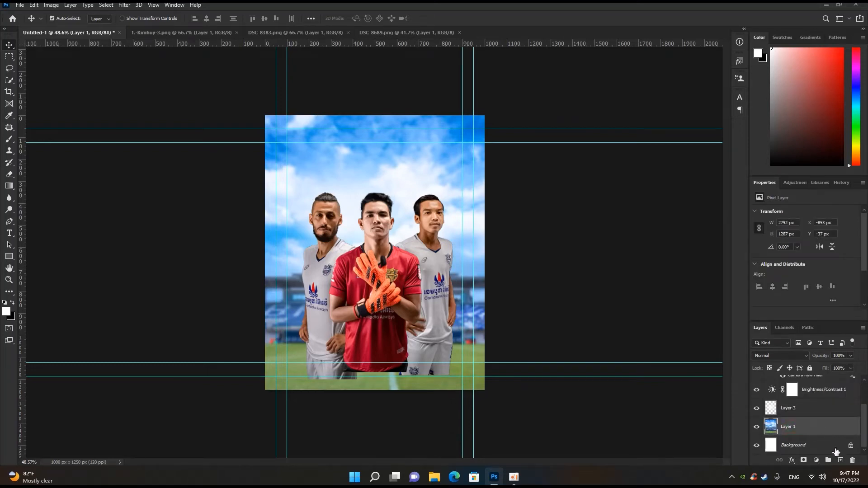
pyautogui.click(842, 460)
pyautogui.press('b')
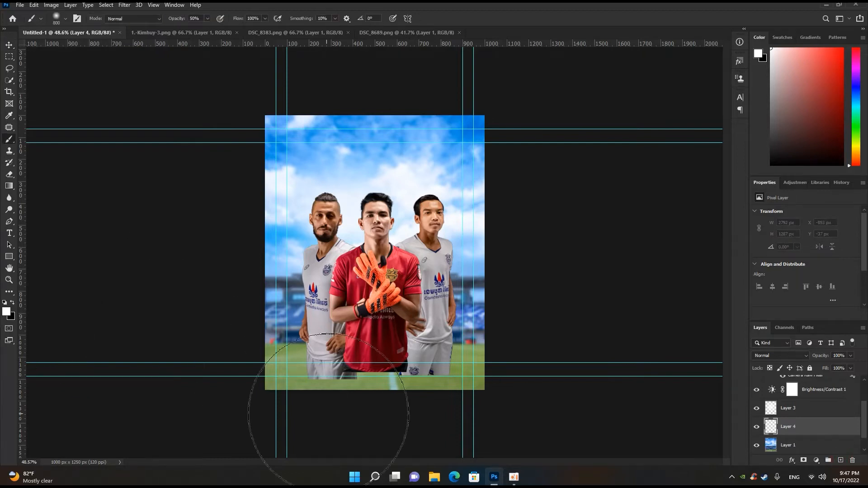
# - Replace a trial white stroke with soft black shading across the grass, using the 800 px brush at 50% opacity
pyautogui.moveTo(264, 413)
pyautogui.mouseDown()
pyautogui.moveTo(422, 415)
pyautogui.moveTo(502, 403)
pyautogui.mouseUp()
pyautogui.hotkey('ctrl', 'z')
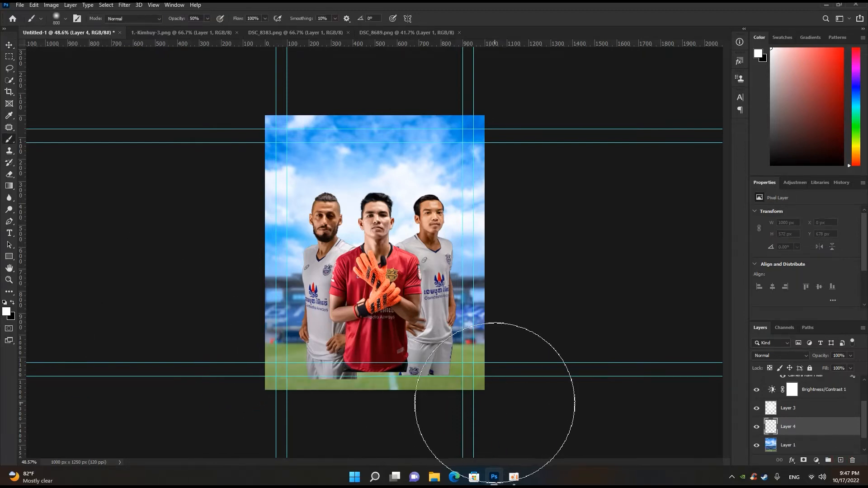
pyautogui.click(12, 303)
pyautogui.moveTo(219, 389)
pyautogui.mouseDown()
pyautogui.moveTo(383, 401)
pyautogui.moveTo(543, 378)
pyautogui.mouseUp()
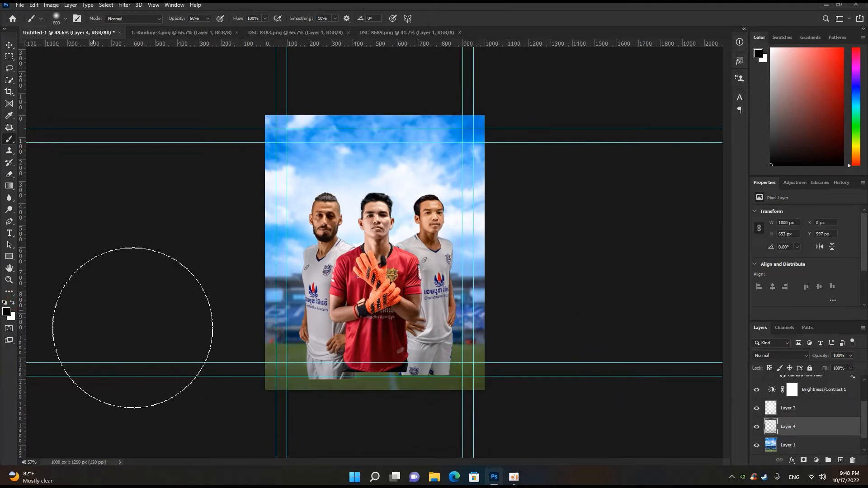
pyautogui.click(9, 44)
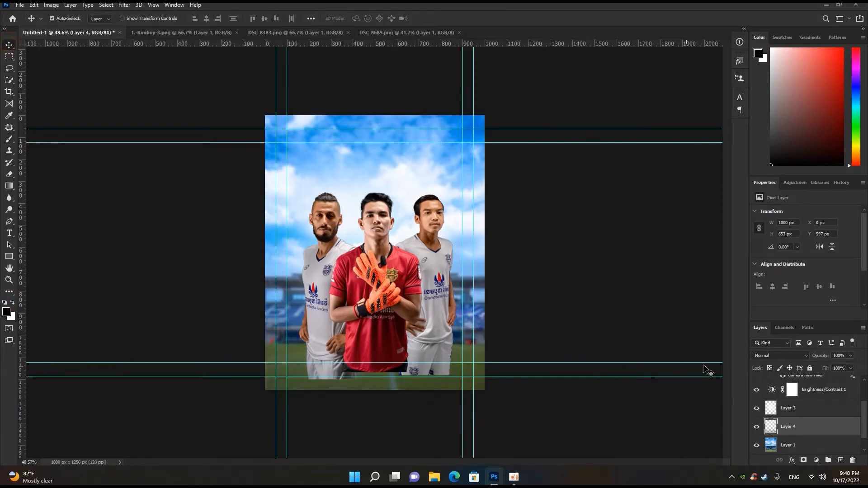
# - Add a new empty layer above the three players at the top of the layer stack
pyautogui.scroll(2, 796, 398)
pyautogui.click(799, 388)
pyautogui.click(841, 460)
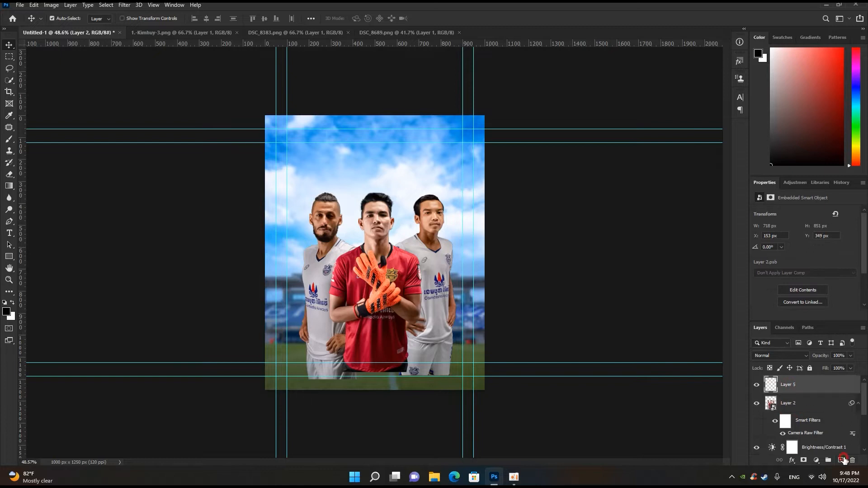
pyautogui.press('b')
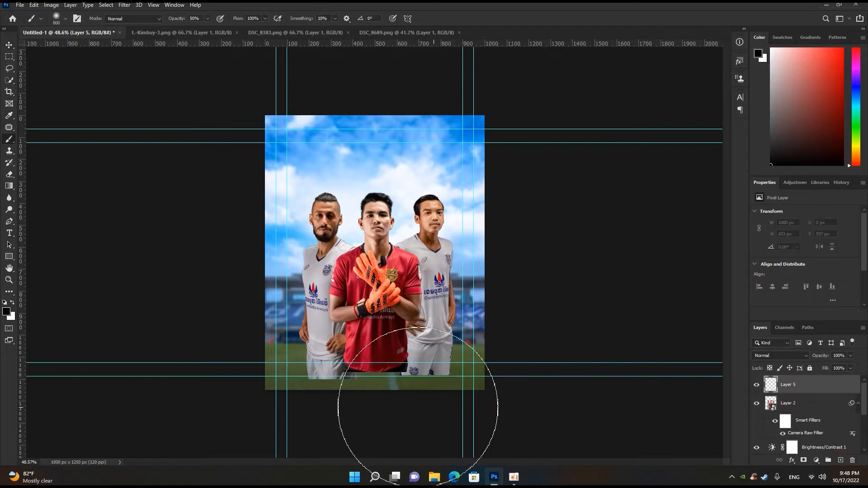
pyautogui.click(757, 403)
pyautogui.click(757, 404)
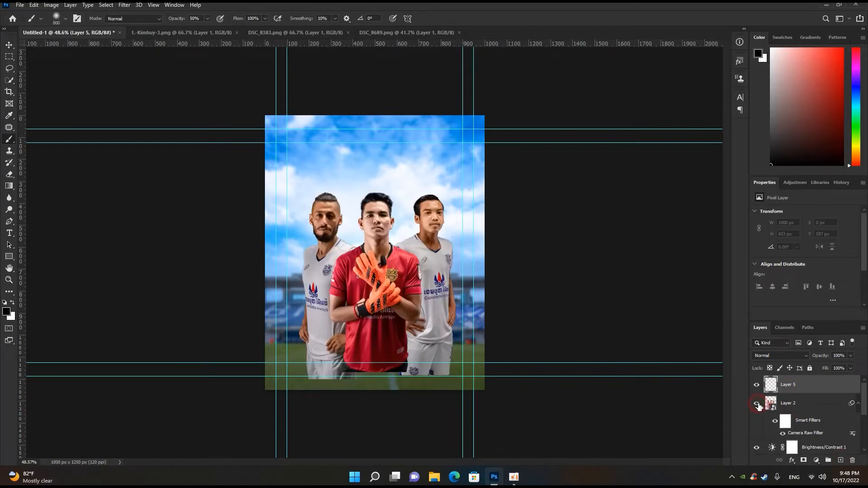
# - Paint a soft white fog over the poster's lower part and the players' waists with the 800 px brush at 50% opacity
pyautogui.moveTo(245, 406); pyautogui.dragTo(436, 413)
pyautogui.hotkey('ctrl', 'z')
pyautogui.press('x')
pyautogui.moveTo(266, 415)
pyautogui.mouseDown()
pyautogui.moveTo(428, 413)
pyautogui.moveTo(511, 399)
pyautogui.moveTo(159, 417)
pyautogui.moveTo(543, 398)
pyautogui.moveTo(178, 397)
pyautogui.moveTo(541, 398)
pyautogui.moveTo(203, 407)
pyautogui.moveTo(311, 407)
pyautogui.moveTo(541, 358)
pyautogui.moveTo(281, 409)
pyautogui.moveTo(486, 428)
pyautogui.moveTo(265, 425)
pyautogui.mouseUp()
pyautogui.scroll(-2, 279, 450)
pyautogui.scroll(2, 280, 451)
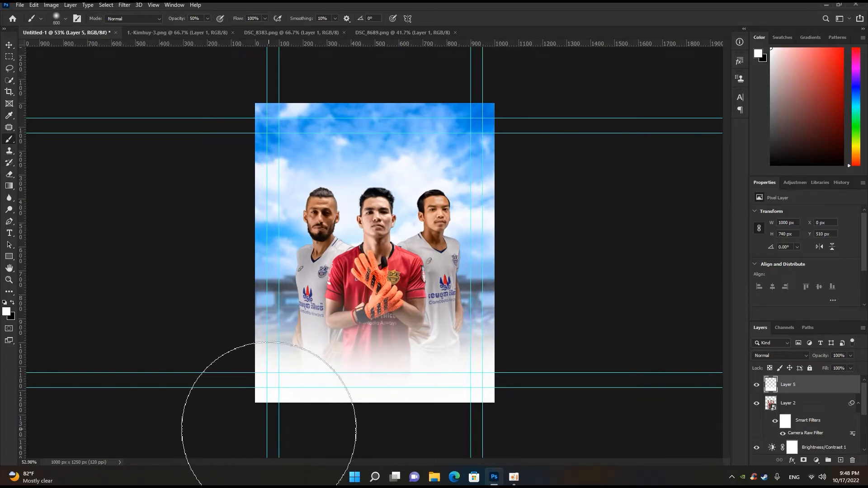
pyautogui.moveTo(232, 385)
pyautogui.mouseDown()
pyautogui.moveTo(533, 340)
pyautogui.moveTo(242, 398)
pyautogui.moveTo(271, 450)
pyautogui.moveTo(256, 435)
pyautogui.mouseUp()
pyautogui.scroll(-2, 255, 434)
pyautogui.press('v')
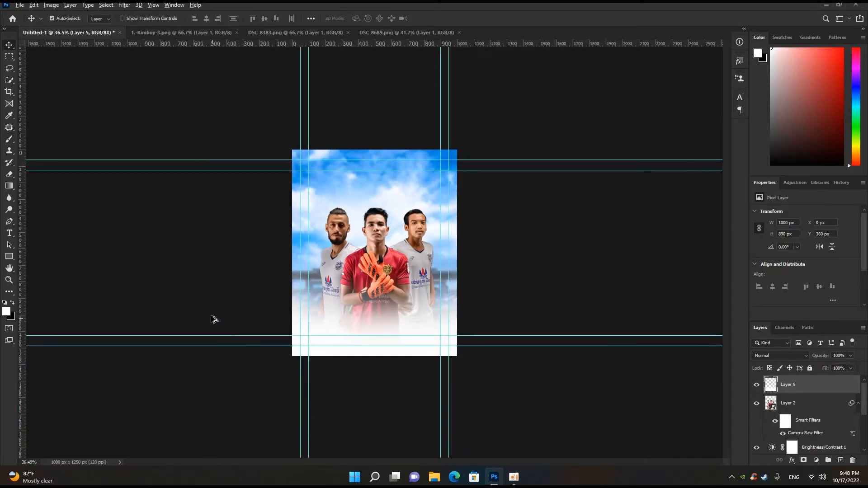
# - Add a new layer directly above the players and clip it to them
pyautogui.scroll(2, 212, 319)
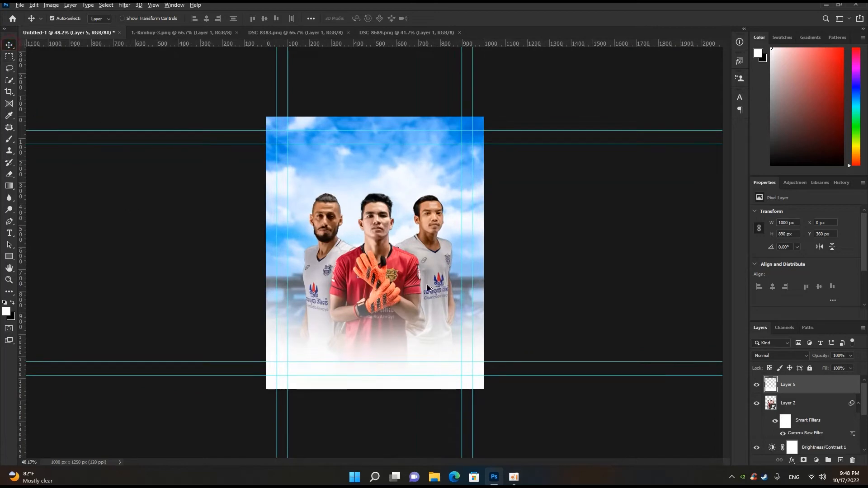
pyautogui.scroll(2, 428, 289)
pyautogui.scroll(-1, 518, 331)
pyautogui.click(796, 403)
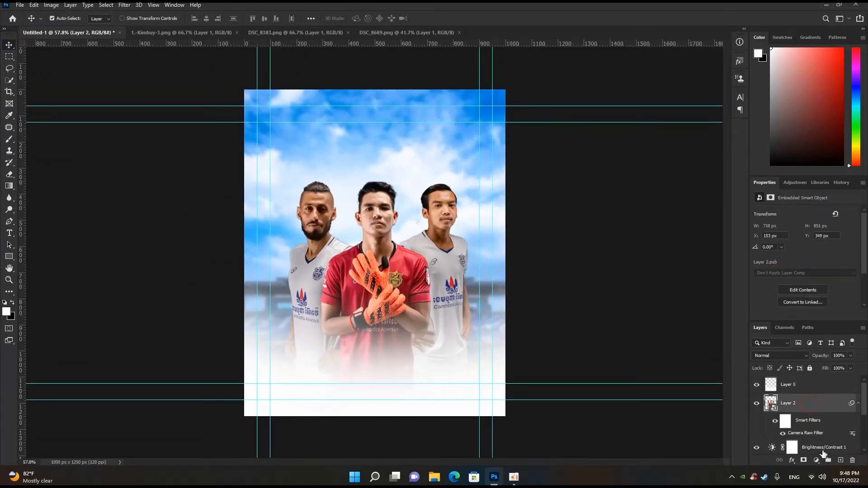
pyautogui.click(841, 460)
pyautogui.keyDown('alt'); pyautogui.click(819, 409); pyautogui.keyUp('alt')
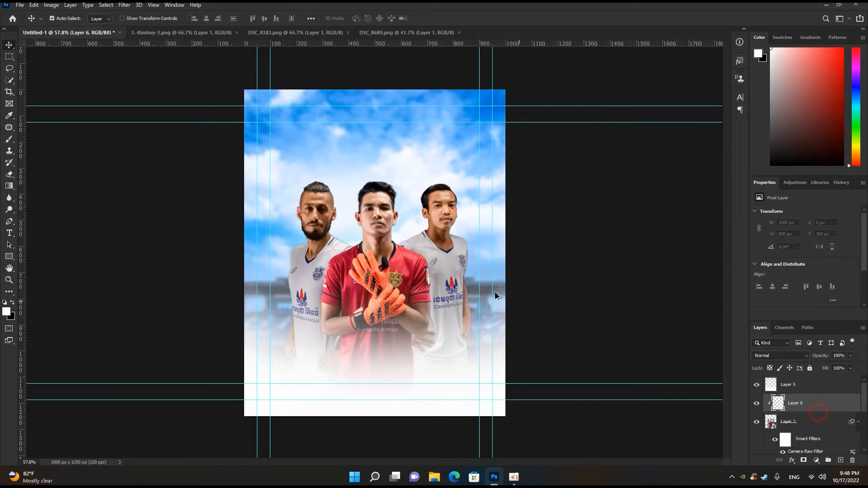
# - Paint soft white light along the left player's head and shoulder edge, reducing the brush from about 70 to 20 px
pyautogui.scroll(-2, 372, 251)
pyautogui.press('b')
pyautogui.scroll(5, 357, 204)
pyautogui.scroll(4, 357, 204)
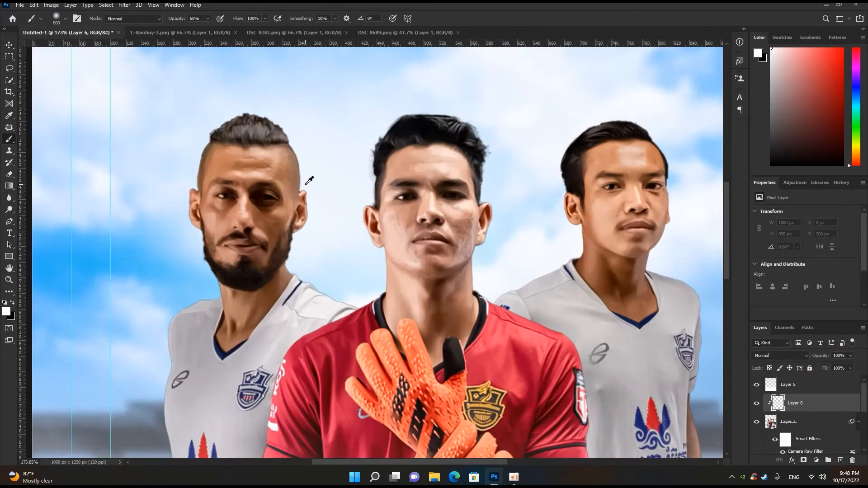
pyautogui.press('[')
pyautogui.press('[')
pyautogui.press('[')
pyautogui.press('[')
pyautogui.press('[')
pyautogui.press('[')
pyautogui.press('[')
pyautogui.press('[')
pyautogui.press('[')
pyautogui.press('[')
pyautogui.press('[')
pyautogui.press('[')
pyautogui.press('[')
pyautogui.press('[')
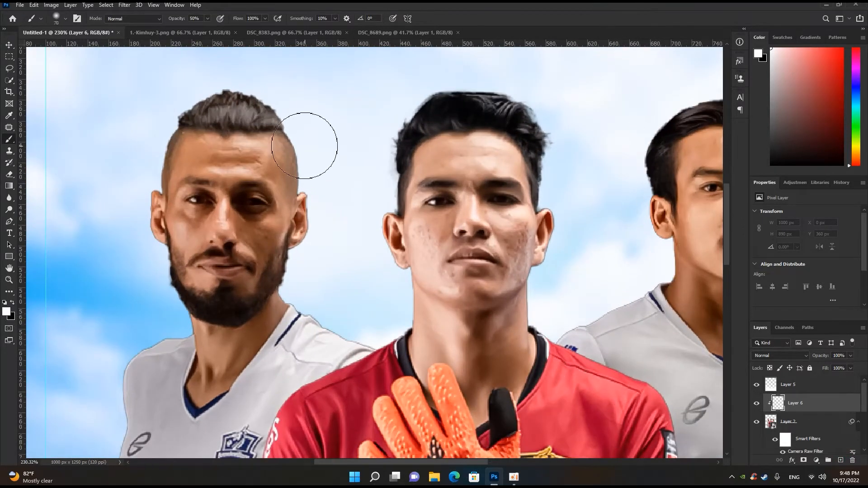
pyautogui.moveTo(289, 128)
pyautogui.mouseDown()
pyautogui.moveTo(305, 183)
pyautogui.moveTo(323, 198)
pyautogui.moveTo(312, 194)
pyautogui.moveTo(297, 251)
pyautogui.moveTo(289, 298)
pyautogui.mouseUp()
pyautogui.press('[')
pyautogui.moveTo(352, 333)
pyautogui.mouseDown()
pyautogui.moveTo(372, 340)
pyautogui.moveTo(299, 304)
pyautogui.moveTo(284, 286)
pyautogui.moveTo(294, 257)
pyautogui.mouseUp()
# - Paint white light along the left edge of the goalkeeper's head with the 20 px brush, undoing the unwanted strokes
pyautogui.moveTo(412, 281)
pyautogui.mouseDown()
pyautogui.moveTo(395, 324)
pyautogui.moveTo(398, 276)
pyautogui.moveTo(374, 215)
pyautogui.mouseUp()
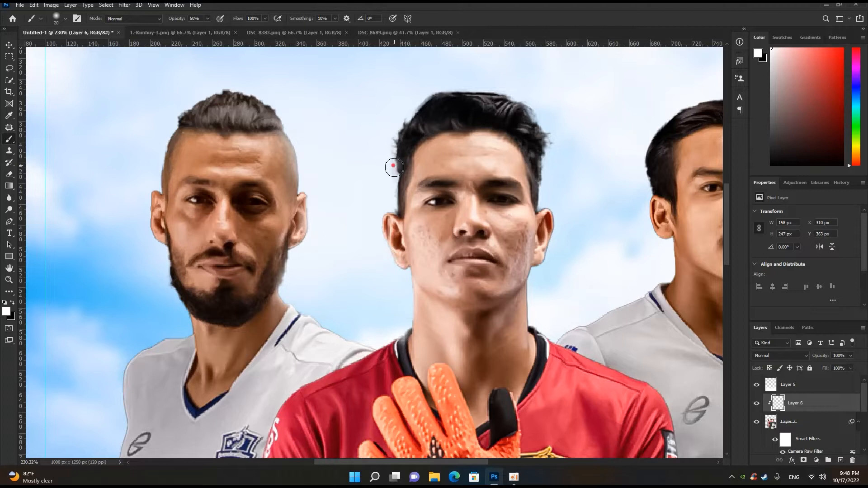
pyautogui.hotkey('ctrl', 'z')
pyautogui.moveTo(393, 175); pyautogui.dragTo(384, 222)
pyautogui.hotkey('ctrl', 'z')
pyautogui.click(381, 220)
pyautogui.scroll(-4, 516, 275)
pyautogui.scroll(3, 558, 254)
# - Add white light along the right side of the goalkeeper's face and the left edge of the right player's head
pyautogui.moveTo(526, 237); pyautogui.dragTo(522, 252)
pyautogui.moveTo(508, 300); pyautogui.dragTo(465, 318)
pyautogui.click(540, 296)
pyautogui.moveTo(539, 295)
pyautogui.mouseDown()
pyautogui.moveTo(470, 338)
pyautogui.moveTo(488, 338)
pyautogui.mouseUp()
pyautogui.click(467, 309)
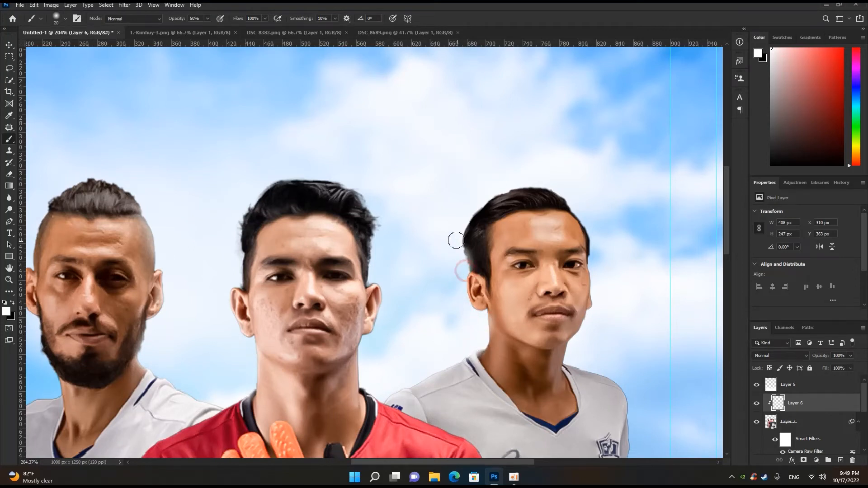
# - Paint white edge light down the right player's outer side and arm with the 20 px brush
pyautogui.scroll(-3, 450, 270)
pyautogui.scroll(-4, 454, 244)
pyautogui.scroll(3, 501, 230)
pyautogui.scroll(3, 473, 228)
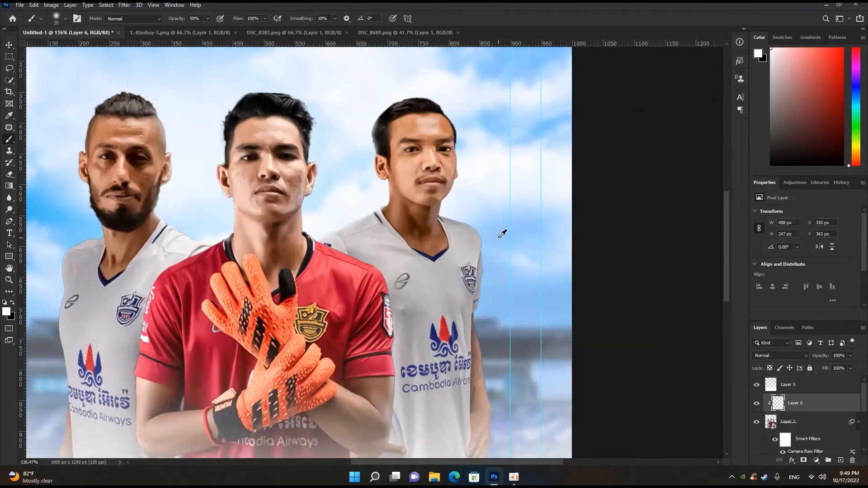
pyautogui.scroll(-3, 466, 254)
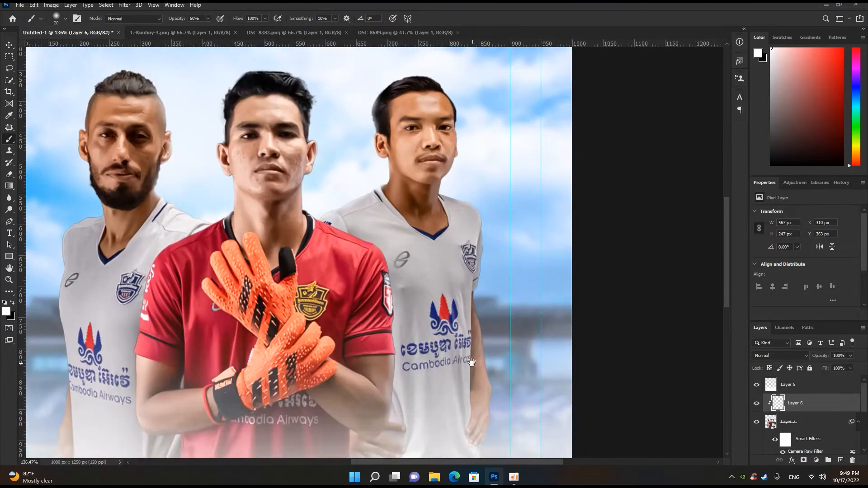
pyautogui.scroll(-1, 471, 276)
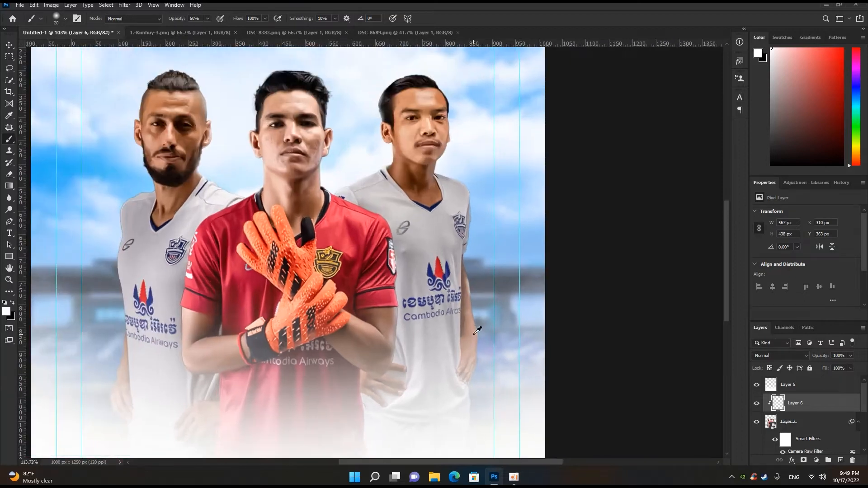
pyautogui.scroll(1, 471, 289)
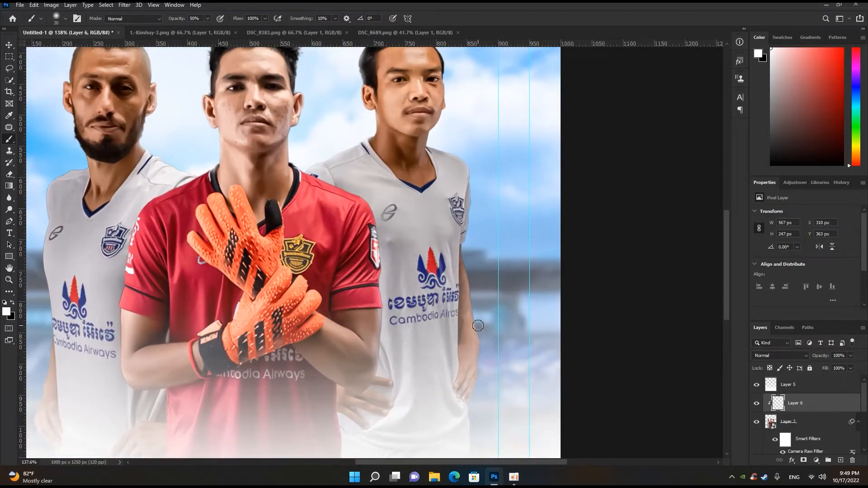
pyautogui.scroll(2, 482, 322)
pyautogui.moveTo(475, 262); pyautogui.dragTo(491, 358)
# - Lower the brush opacity to 20% and paint faint light along the goalkeeper's right-hand forearm and elbow edge
pyautogui.scroll(-5, 478, 386)
pyautogui.scroll(5, 401, 359)
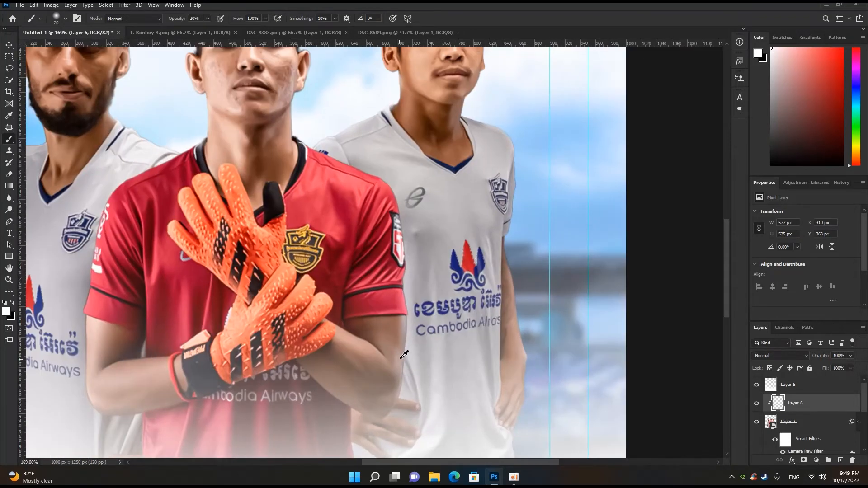
pyautogui.moveTo(409, 323); pyautogui.dragTo(395, 412)
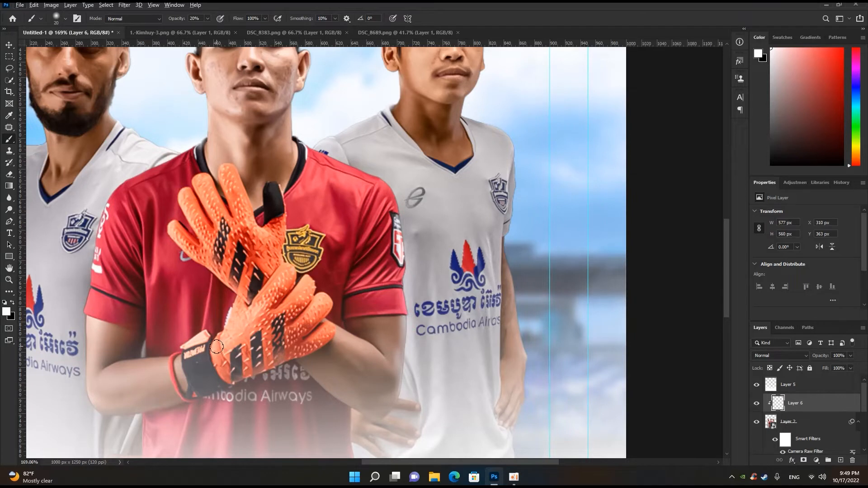
# - Paint faint white light at 20% opacity along the left player's torso, outer arm and shoulders
pyautogui.scroll(-4, 190, 298)
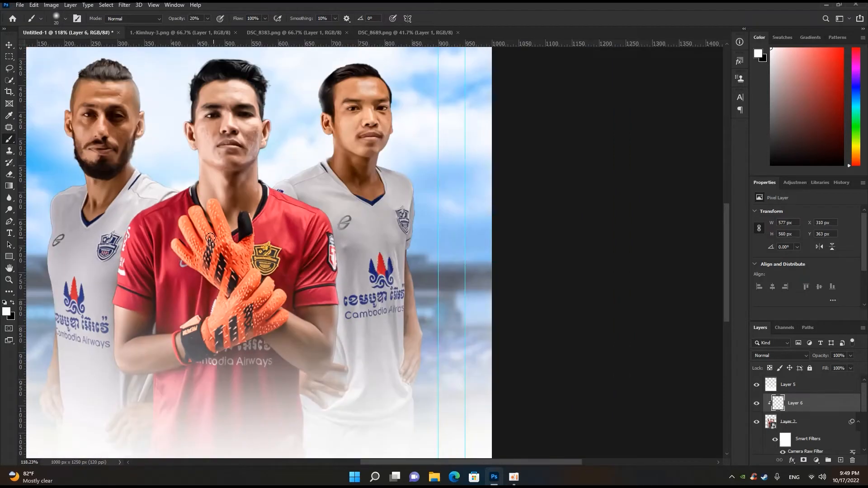
pyautogui.scroll(2, 178, 317)
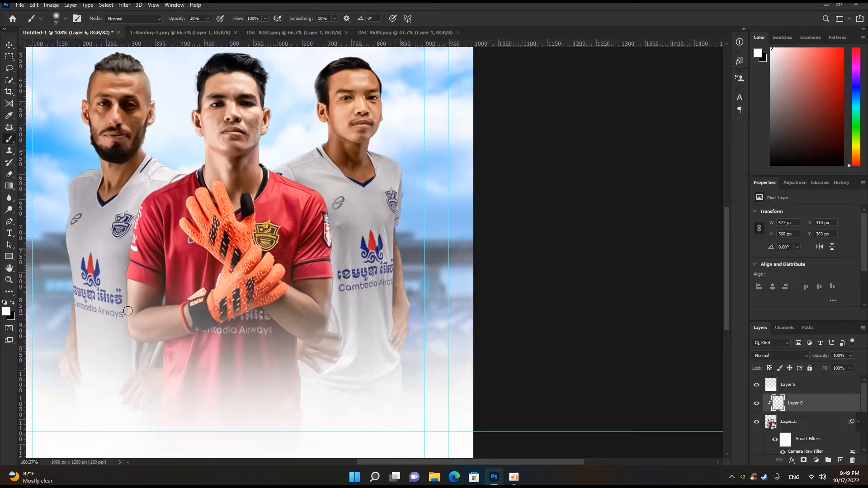
pyautogui.moveTo(124, 280); pyautogui.dragTo(108, 348)
pyautogui.moveTo(74, 319); pyautogui.dragTo(65, 360)
pyautogui.moveTo(152, 175); pyautogui.dragTo(174, 171)
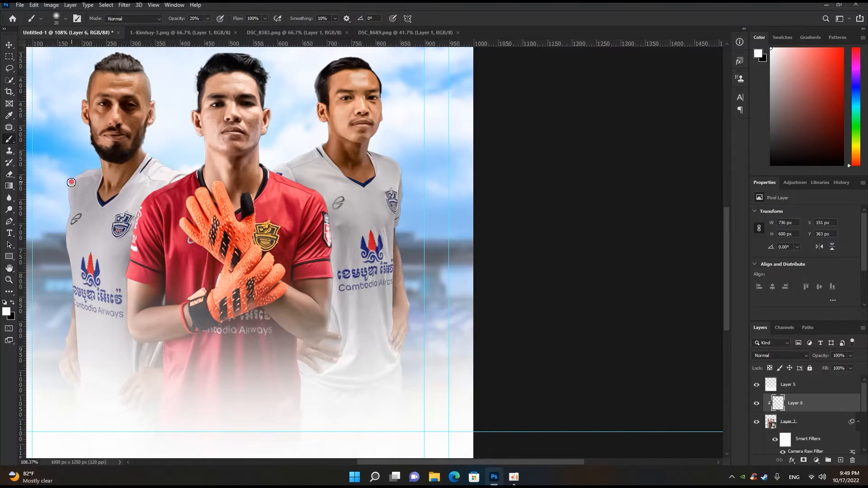
# - Touch up the light on the outer arms of the left and right players and undo the last stroke
pyautogui.hotkey('ctrl', '0')
pyautogui.moveTo(272, 279); pyautogui.dragTo(272, 323)
pyautogui.moveTo(483, 240); pyautogui.dragTo(476, 295)
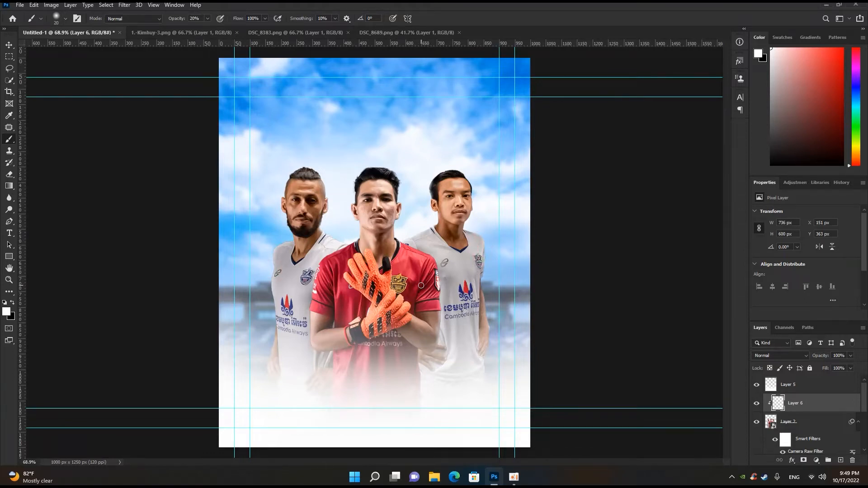
pyautogui.hotkey('ctrl', 'z')
# - Examine the light along the players' edges up close and across the whole poster
pyautogui.scroll(3, 423, 278)
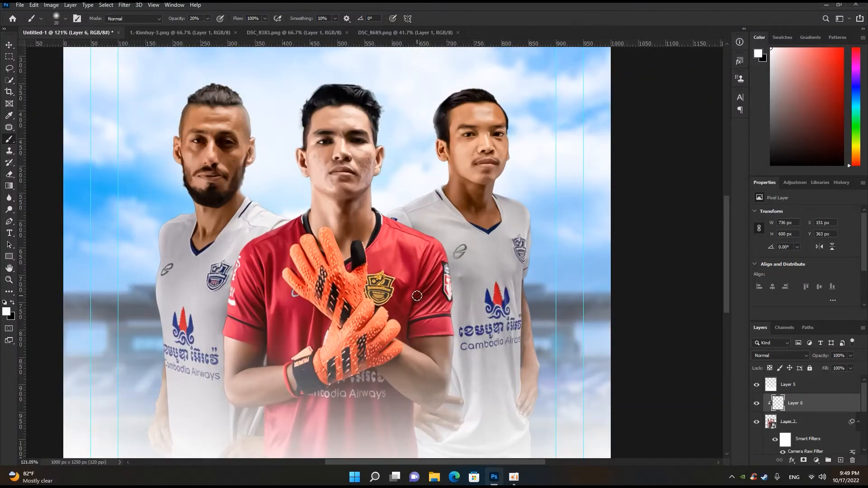
pyautogui.scroll(-3, 307, 341)
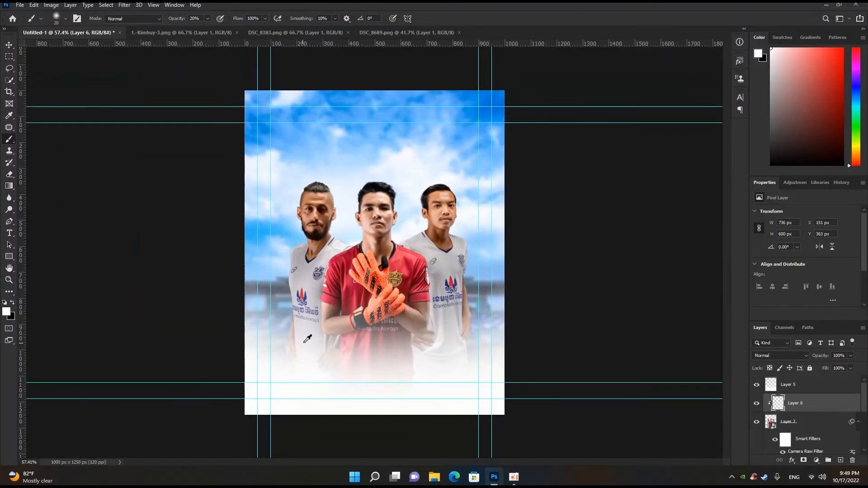
pyautogui.scroll(3, 448, 276)
pyautogui.scroll(-3, 438, 277)
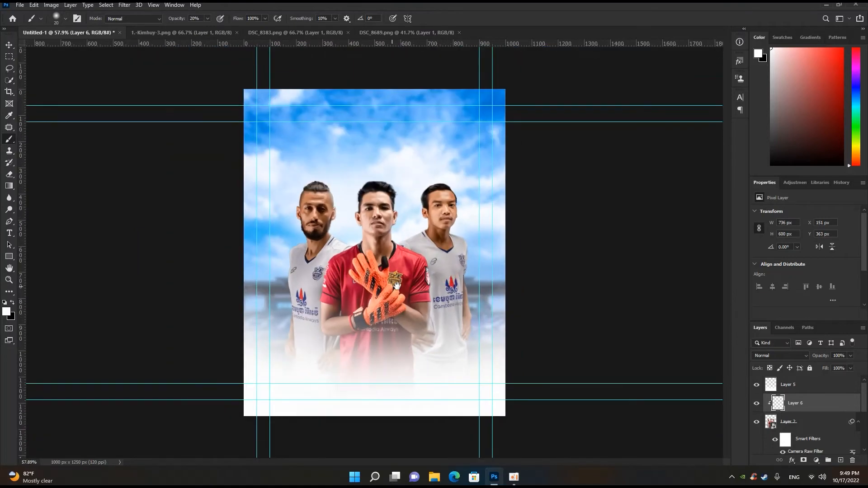
pyautogui.scroll(2, 451, 274)
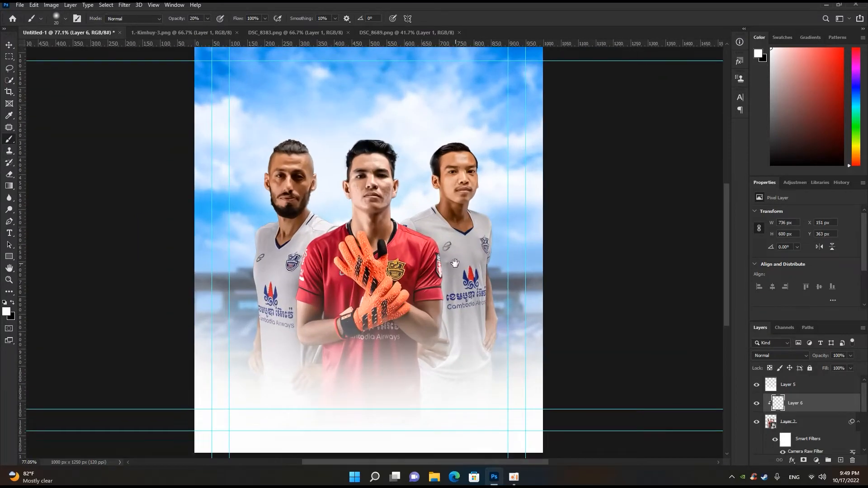
pyautogui.scroll(-1, 455, 263)
pyautogui.scroll(-1, 458, 263)
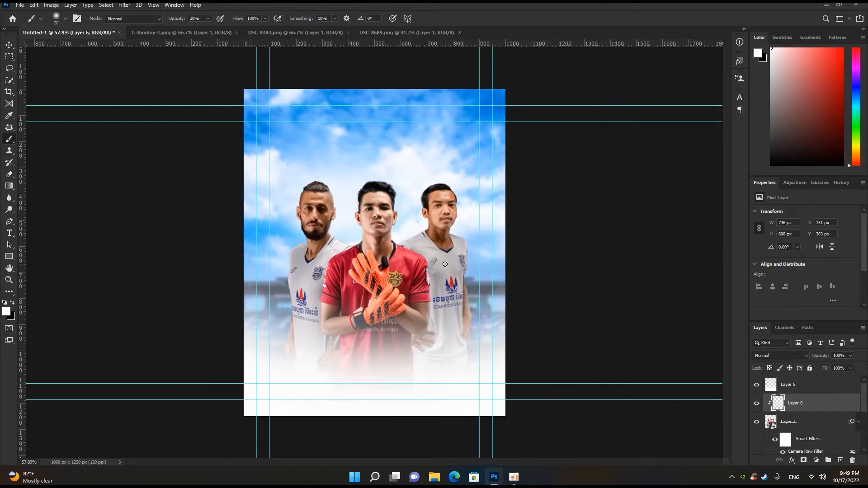
# - Add a Hue/Saturation adjustment above the stadium background layer and clip it to that layer
pyautogui.click(8, 46)
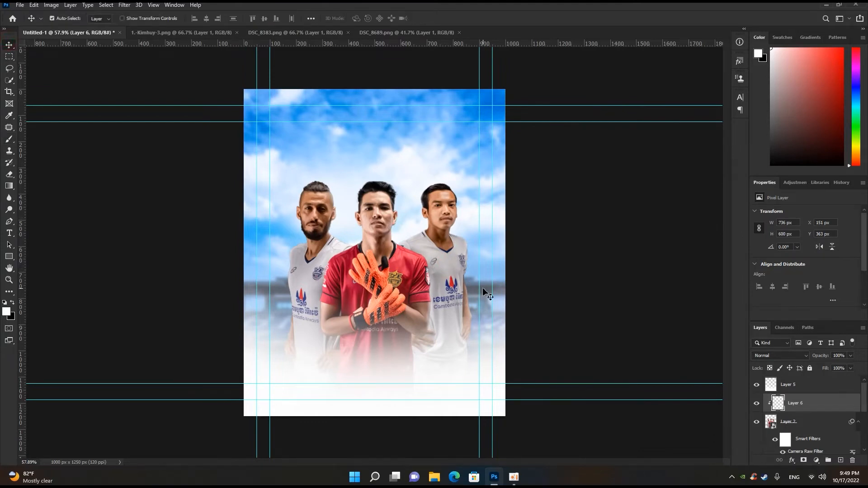
pyautogui.scroll(-3, 791, 430)
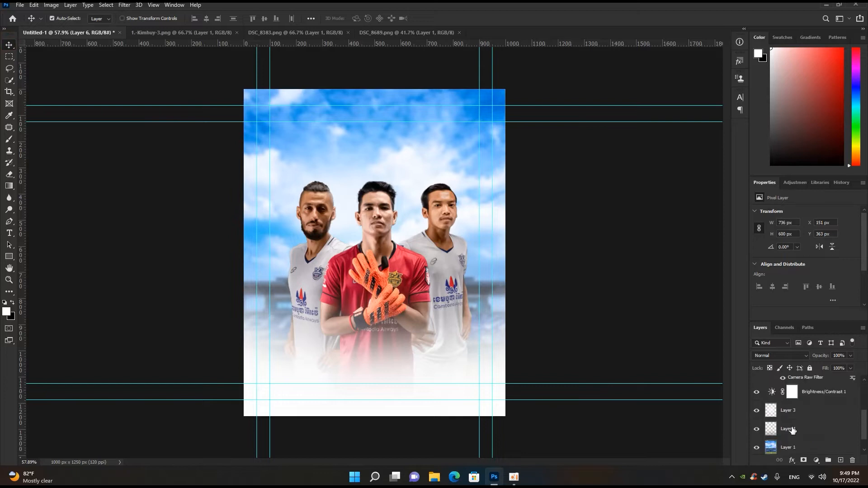
pyautogui.click(801, 428)
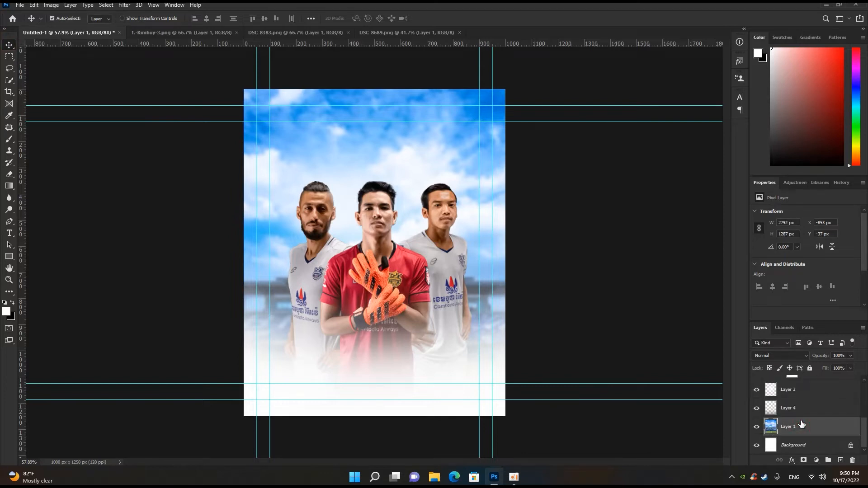
pyautogui.click(821, 461)
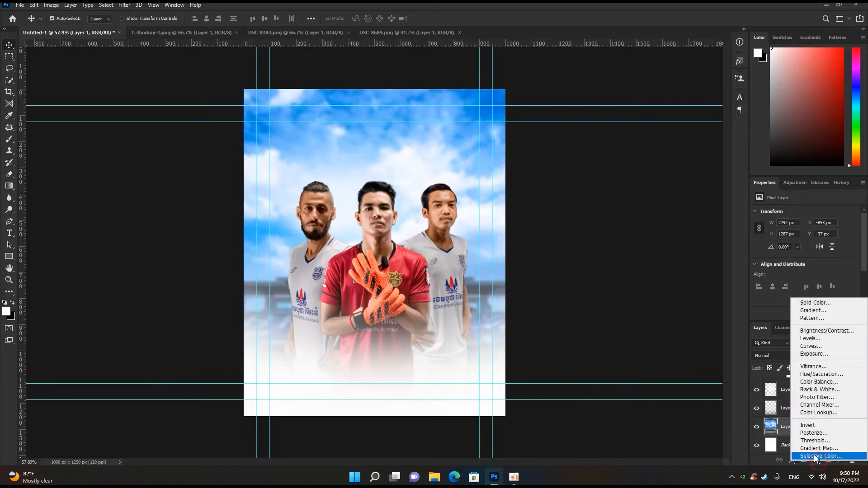
pyautogui.click(823, 375)
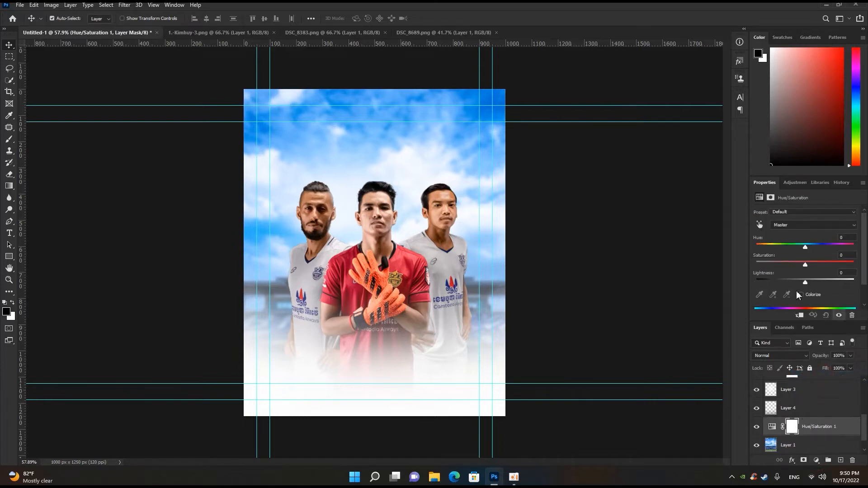
pyautogui.click(800, 316)
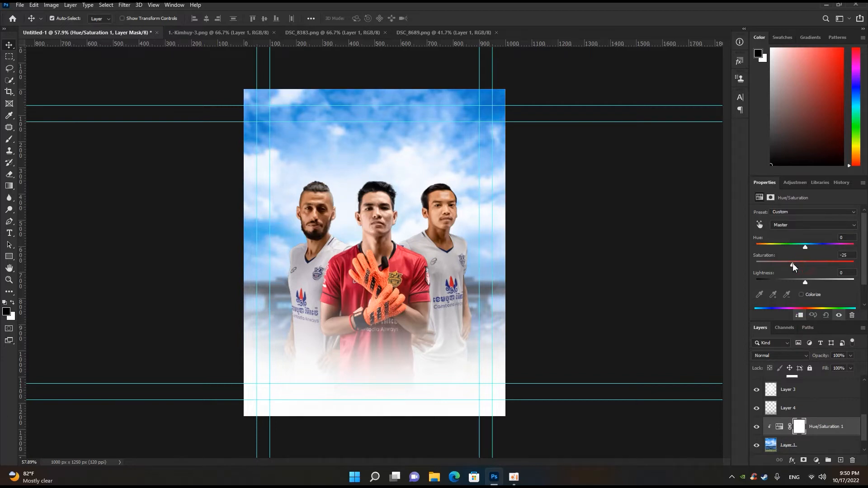
# - Set the background's Hue/Saturation adjustment to hue +1, saturation -1 and lightness -4
pyautogui.moveTo(794, 264); pyautogui.dragTo(805, 247)
pyautogui.moveTo(804, 279); pyautogui.dragTo(801, 278)
pyautogui.moveTo(808, 278)
pyautogui.mouseDown()
pyautogui.moveTo(796, 262)
pyautogui.moveTo(805, 262)
pyautogui.mouseUp()
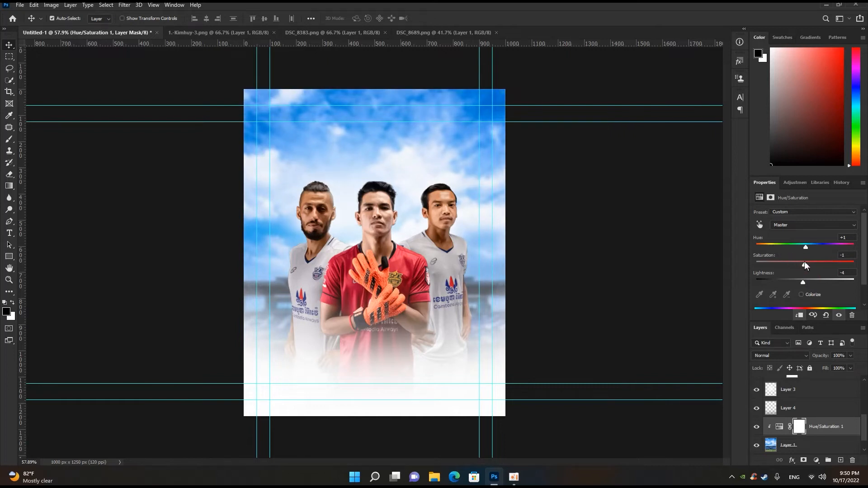
pyautogui.scroll(-3, 568, 320)
pyautogui.scroll(1, 724, 387)
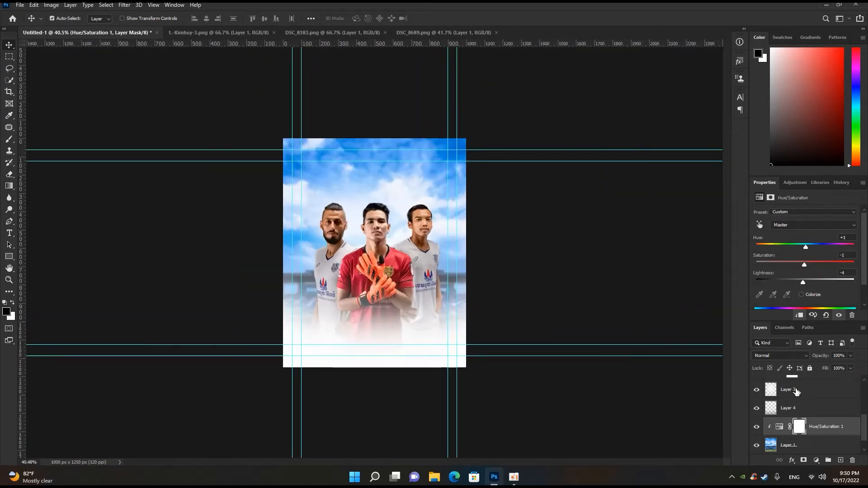
# - Select Layer 3 and open the Cambodian Premier League logo image from the bk poster folder
pyautogui.scroll(5, 798, 392)
pyautogui.click(798, 391)
pyautogui.scroll(-3, 343, 181)
pyautogui.scroll(9, 316, 156)
pyautogui.click(314, 152)
pyautogui.scroll(-4, 315, 152)
pyautogui.scroll(4, 315, 150)
pyautogui.scroll(-5, 315, 150)
pyautogui.hotkey('ctrl', 'o')
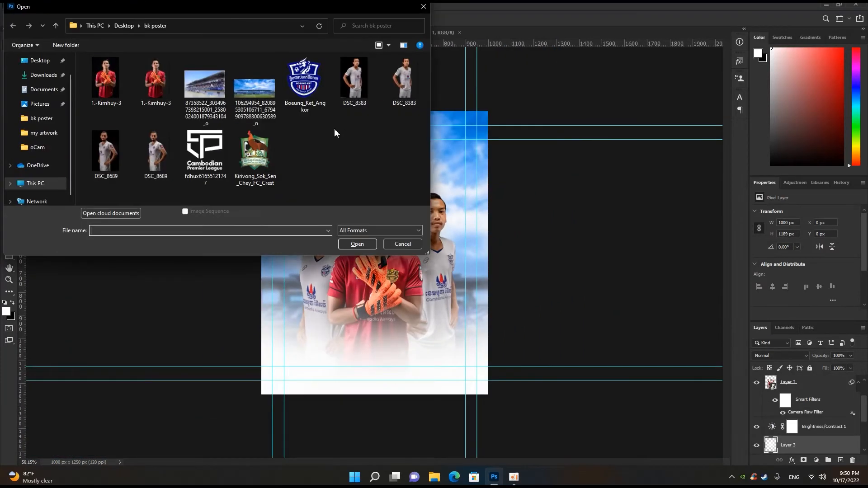
pyautogui.doubleClick(218, 145)
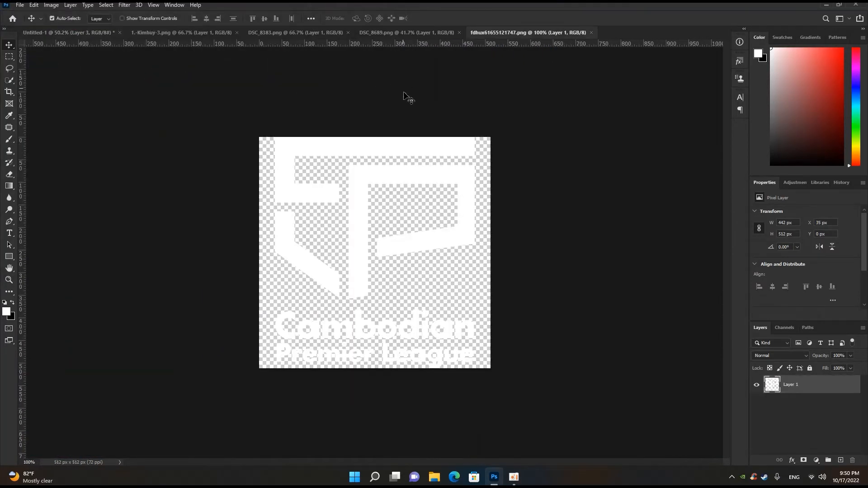
# - Bring the league logo into the poster and scale it to about 147 × 170 px at the upper-left outer guides
pyautogui.moveTo(380, 147); pyautogui.dragTo(52, 35)
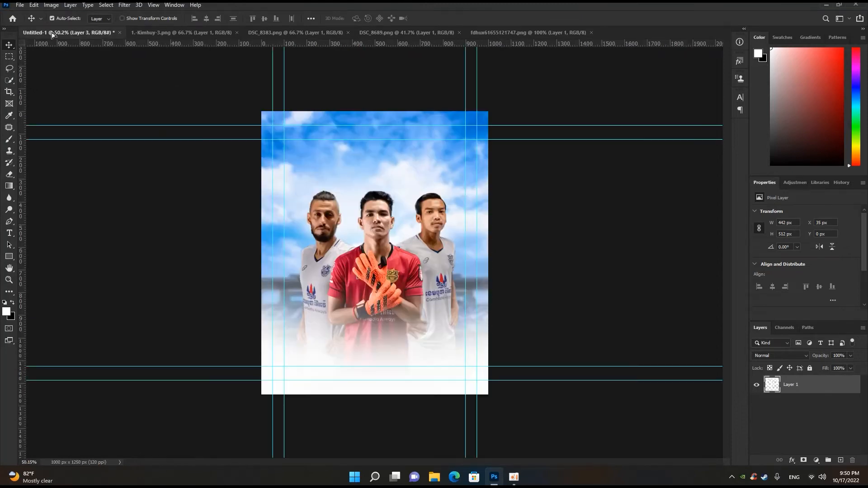
pyautogui.moveTo(260, 135); pyautogui.dragTo(261, 136)
pyautogui.hotkey('ctrl', 't')
pyautogui.moveTo(319, 71); pyautogui.dragTo(300, 130)
pyautogui.click(448, 19)
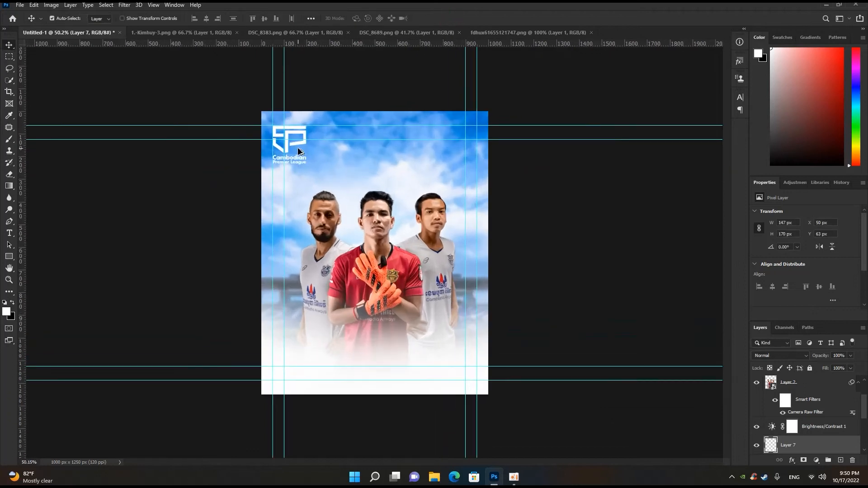
pyautogui.hotkey('ctrl', '+')
pyautogui.scroll(-5, 286, 138)
pyautogui.scroll(3, 284, 142)
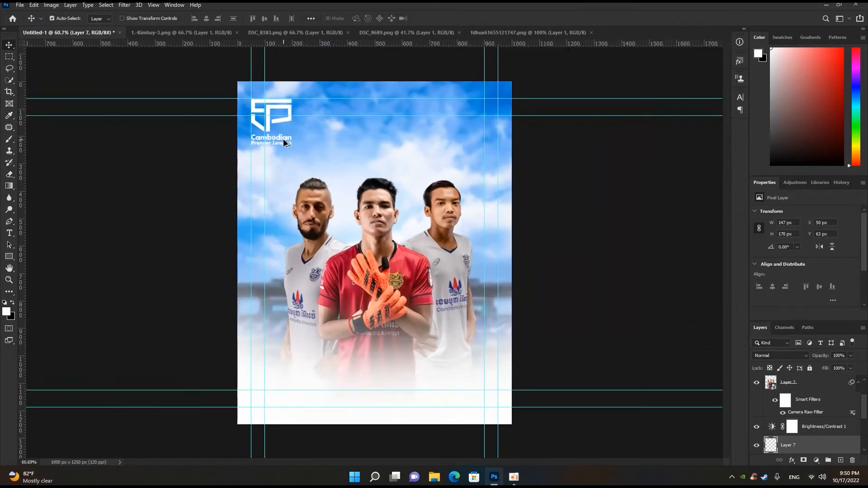
pyautogui.scroll(-3, 284, 143)
pyautogui.scroll(4, 284, 143)
pyautogui.scroll(-3, 298, 149)
pyautogui.scroll(3, 301, 151)
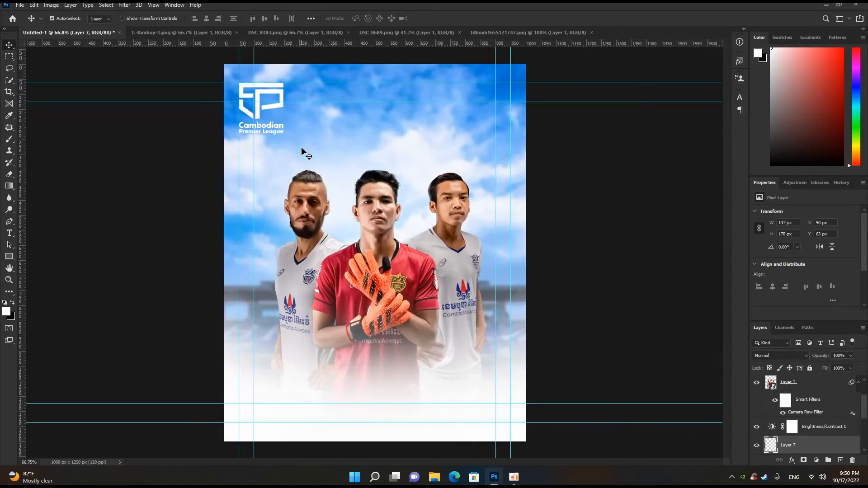
# - Add a blue MATCHDAY title at 66 pt across the sky, on a text layer above Layer 5
pyautogui.click(316, 145)
pyautogui.scroll(3, 783, 398)
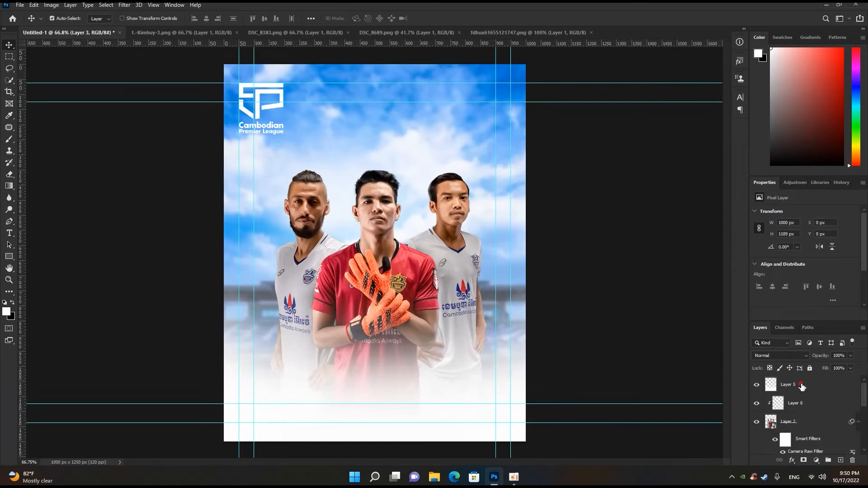
pyautogui.click(802, 387)
pyautogui.scroll(-3, 471, 305)
pyautogui.click(9, 233)
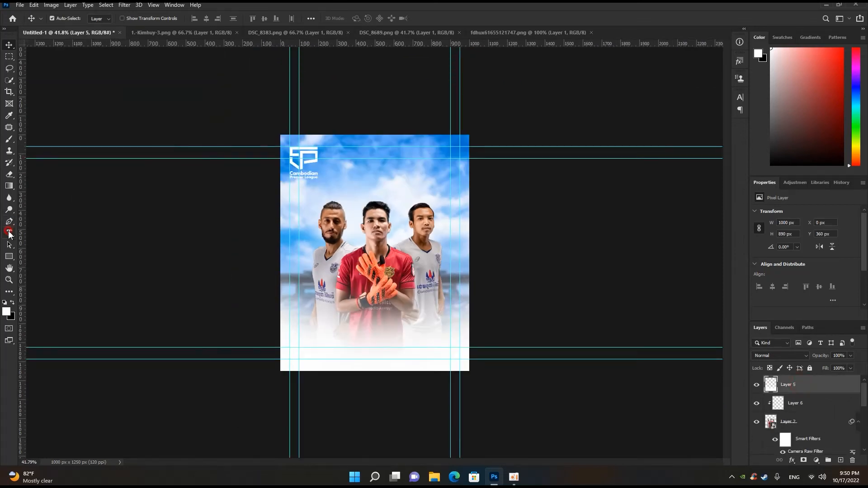
pyautogui.click(347, 179)
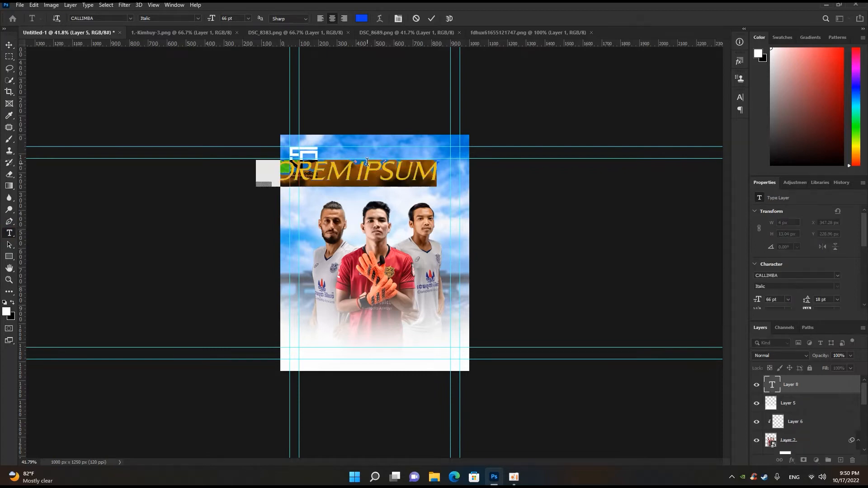
pyautogui.write('MATCH')
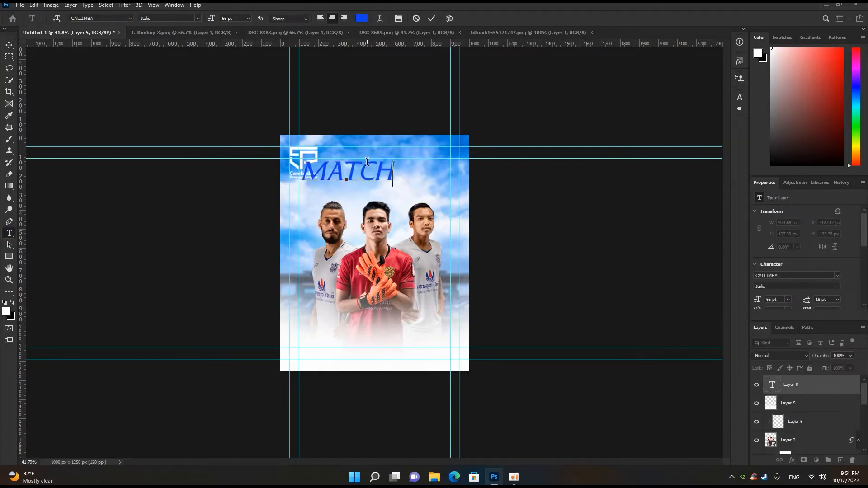
pyautogui.write('DAY')
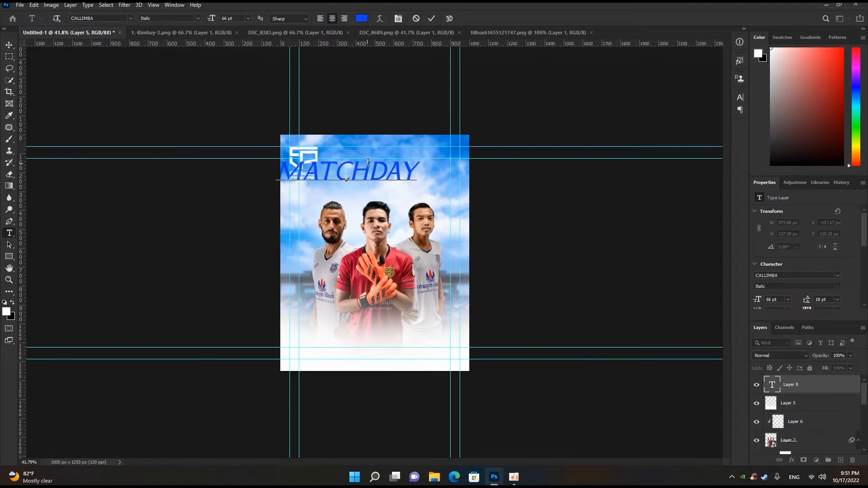
pyautogui.click(433, 19)
# - Set the MATCHDAY title's font to Khmer KngChakVS Kbach and center the title horizontally above the players
pyautogui.click(131, 19)
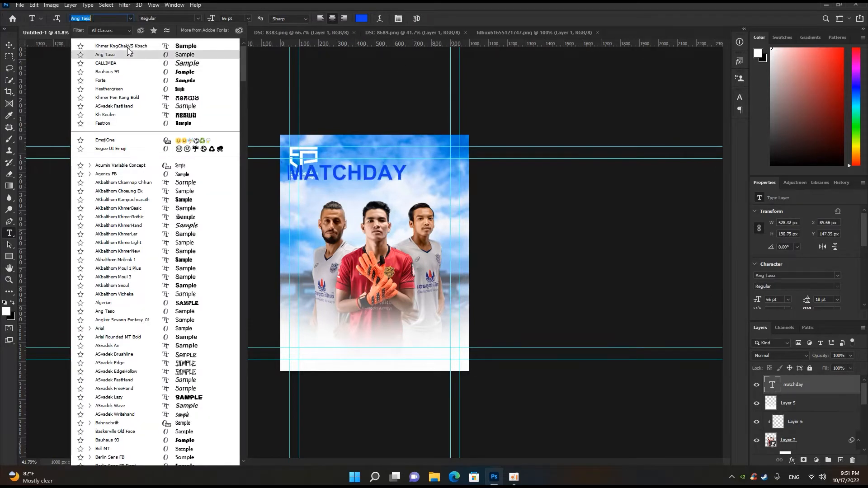
pyautogui.click(129, 49)
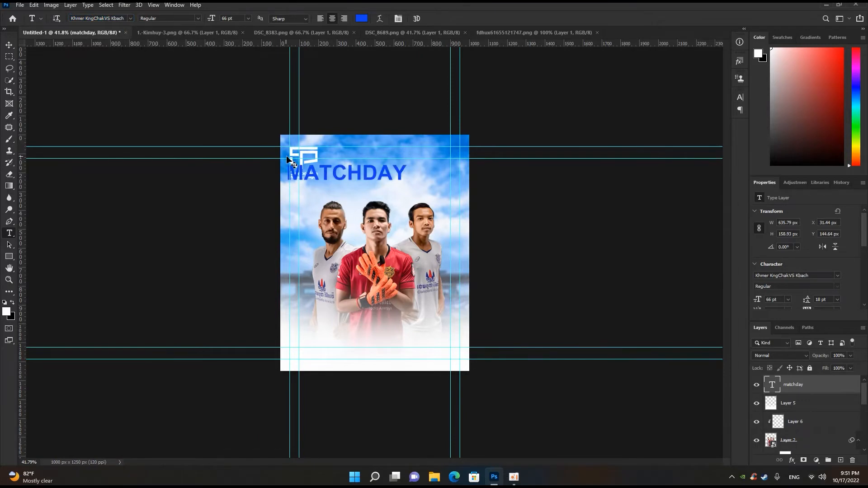
pyautogui.hotkey('ctrl', 't')
pyautogui.moveTo(361, 178); pyautogui.dragTo(399, 181)
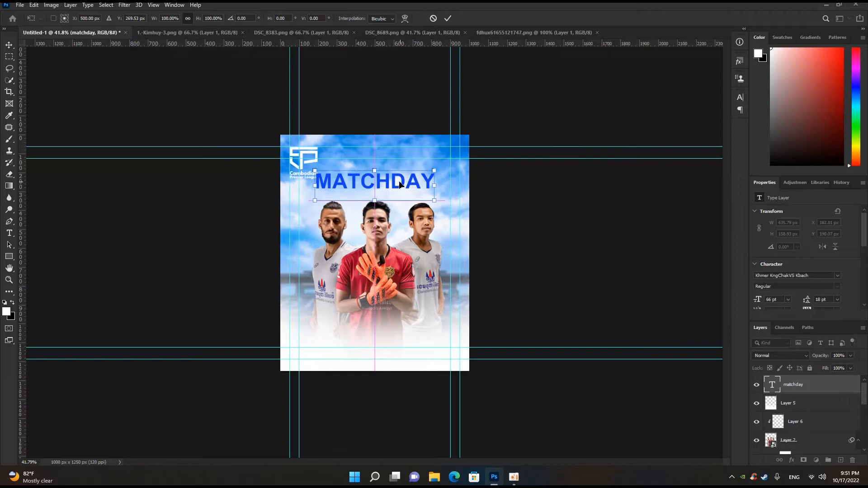
pyautogui.click(449, 18)
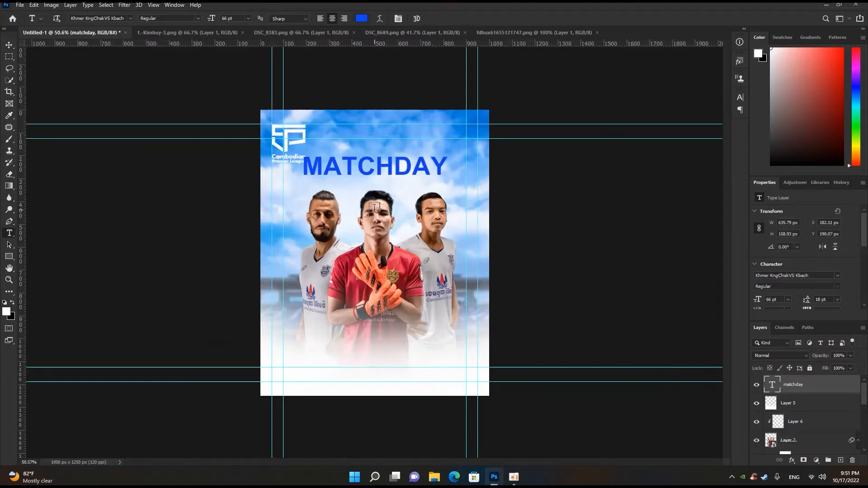
# - Stretch the MATCHDAY title's letters to a vertical scale of 200%
pyautogui.scroll(4, 398, 163)
pyautogui.scroll(-2, 398, 164)
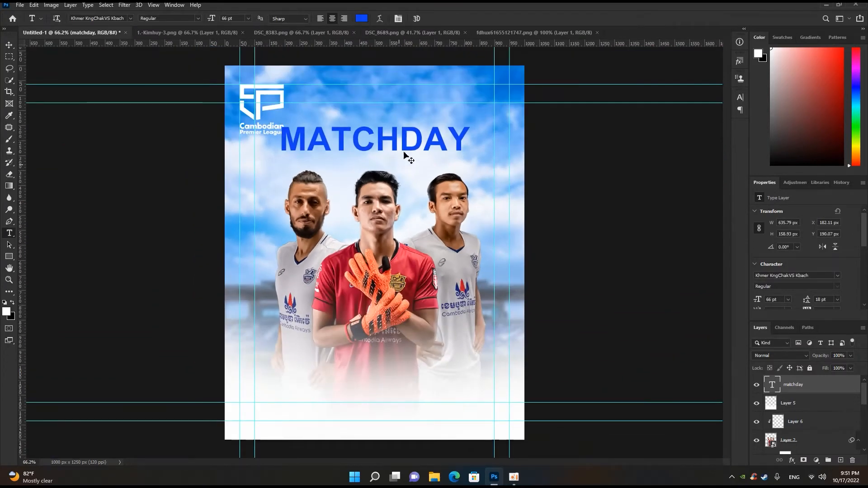
pyautogui.click(740, 98)
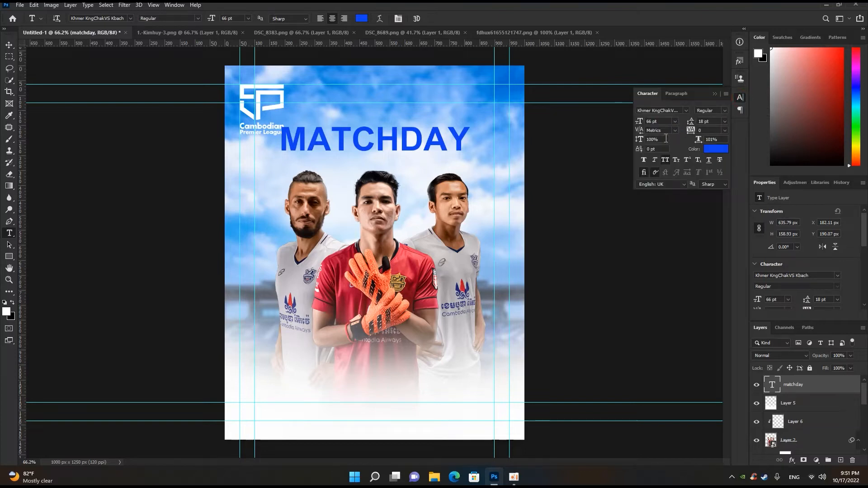
pyautogui.write('200')
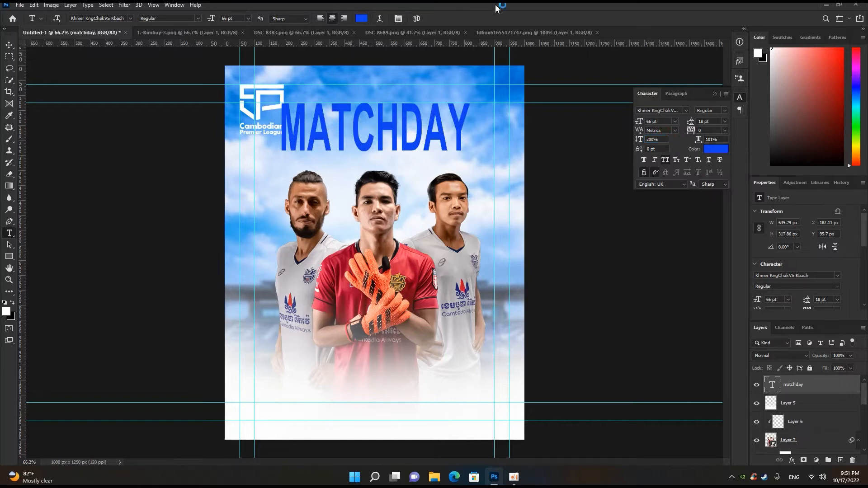
pyautogui.click(9, 46)
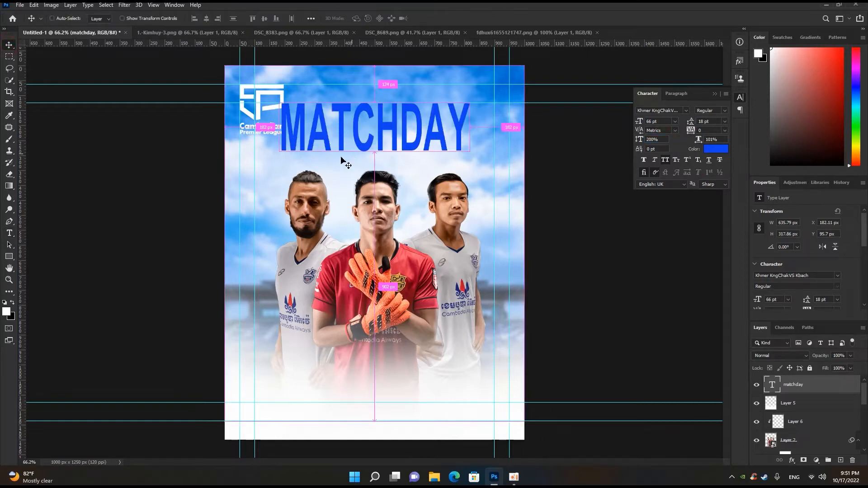
pyautogui.click(715, 95)
# - Lower the MATCHDAY title to just above the players' heads and place its layer directly beneath the player layer's filters
pyautogui.hotkey('ctrl', 't')
pyautogui.moveTo(388, 137); pyautogui.dragTo(386, 153)
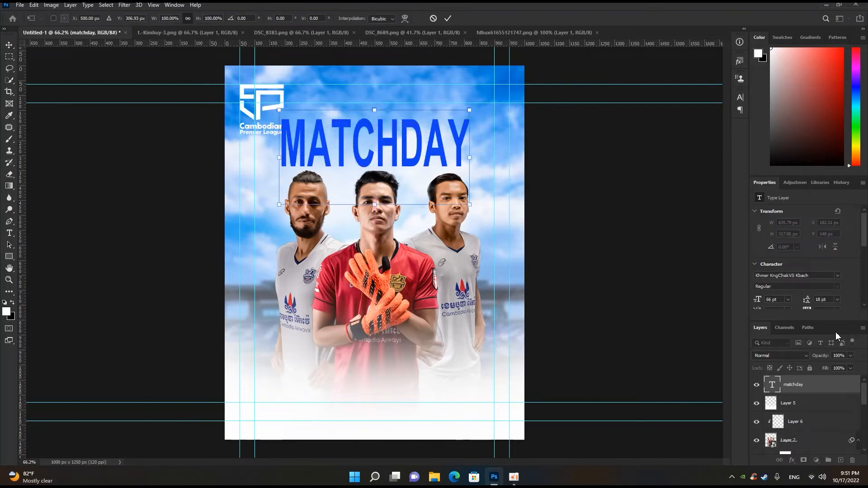
pyautogui.click(448, 18)
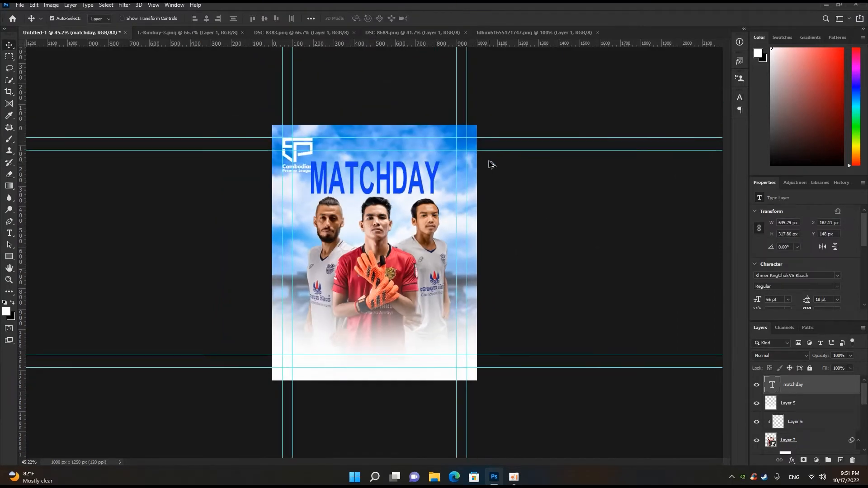
pyautogui.scroll(-3, 605, 253)
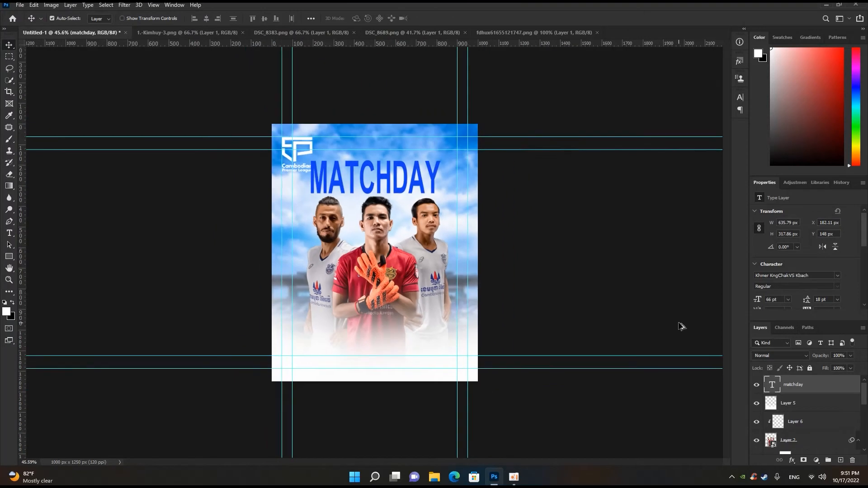
pyautogui.scroll(1, 677, 326)
pyautogui.moveTo(808, 386); pyautogui.dragTo(796, 427)
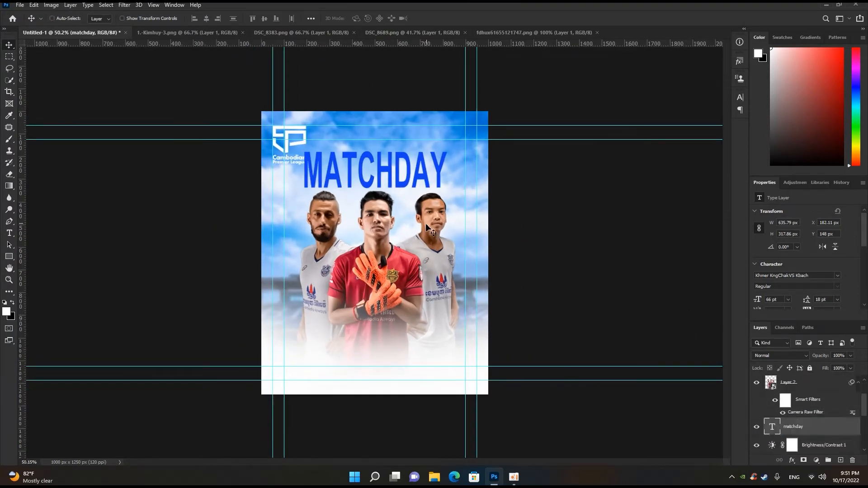
# - Move the MATCHDAY title down behind the players' heads and enlarge it to about 118%
pyautogui.hotkey('ctrl', 't')
pyautogui.moveTo(411, 174); pyautogui.dragTo(413, 192)
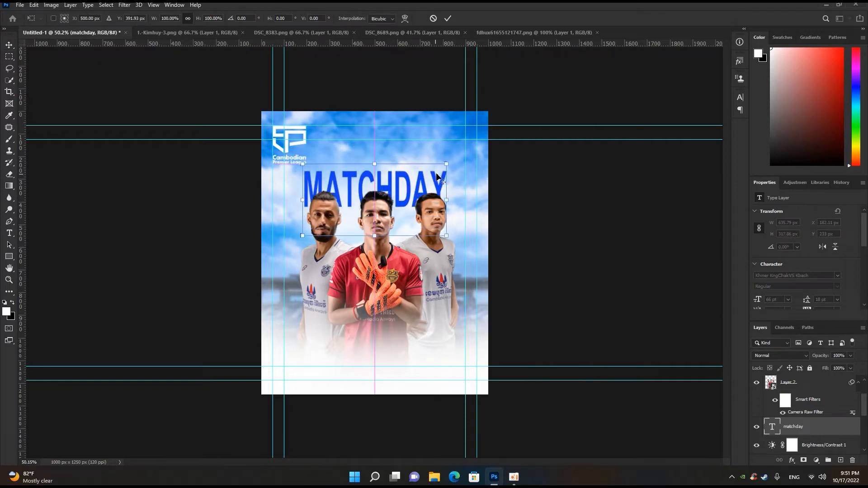
pyautogui.moveTo(446, 164); pyautogui.dragTo(431, 182)
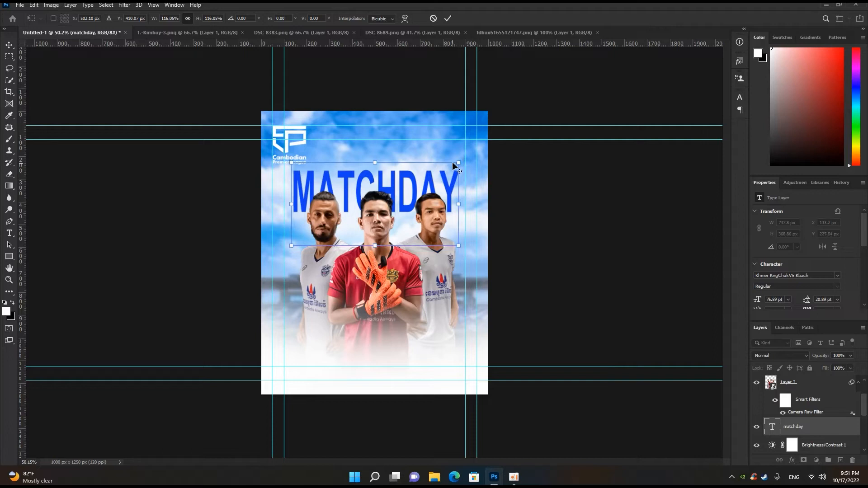
pyautogui.moveTo(457, 161); pyautogui.dragTo(460, 161)
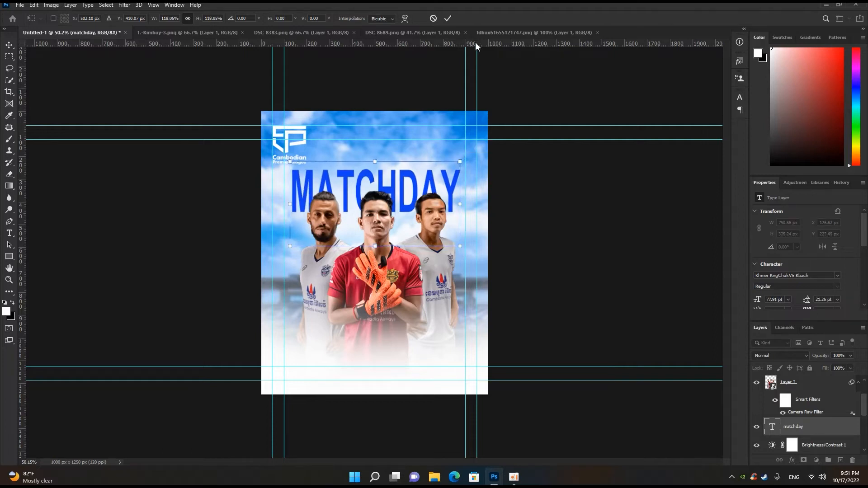
pyautogui.click(450, 19)
pyautogui.scroll(2, 419, 177)
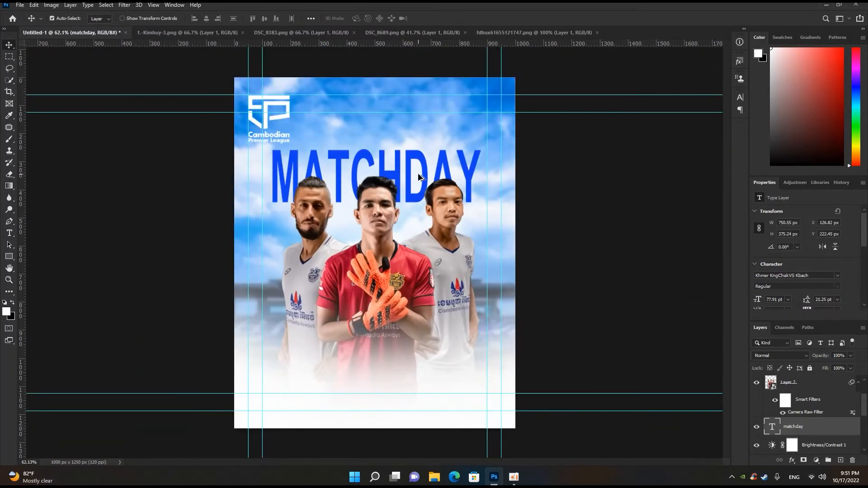
# - Recolor the MATCHDAY title a deeper blue (#2b3e9f), starting from a color sampled from the sponsor logo on the outer player's white shirt
pyautogui.scroll(-1, 419, 176)
pyautogui.scroll(3, 422, 156)
pyautogui.scroll(1, 426, 149)
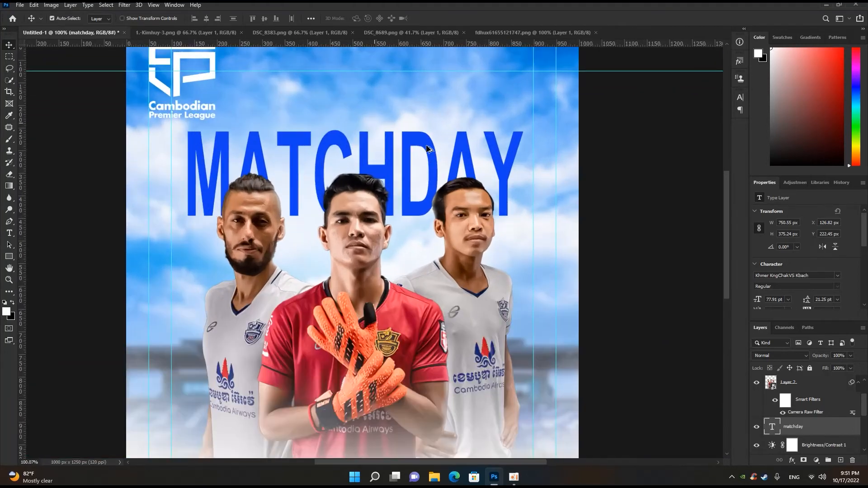
pyautogui.scroll(-2, 427, 149)
pyautogui.press('t')
pyautogui.click(361, 19)
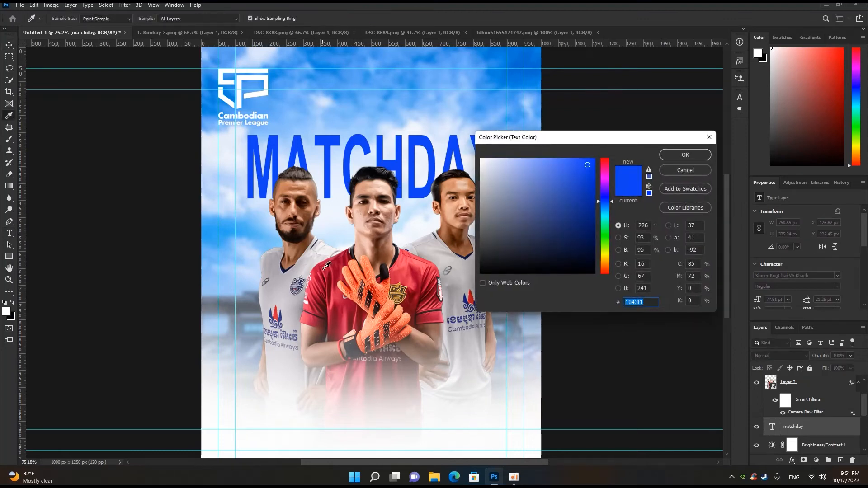
pyautogui.click(283, 316)
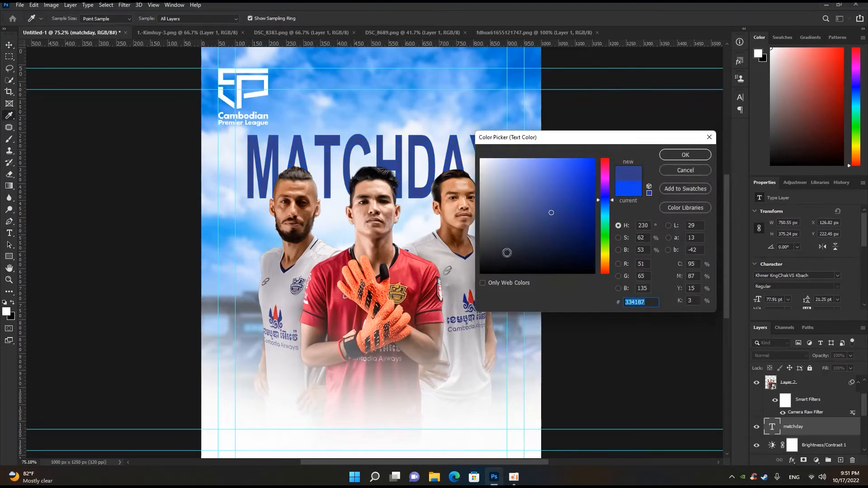
pyautogui.click(562, 203)
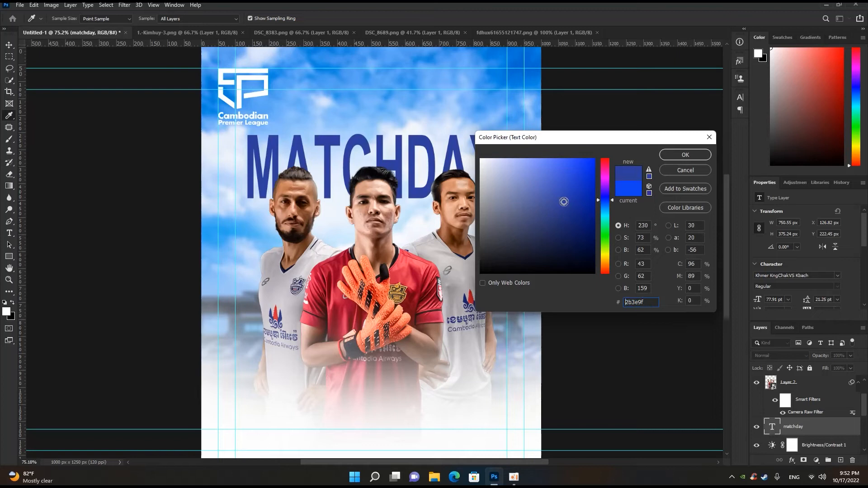
pyautogui.click(682, 155)
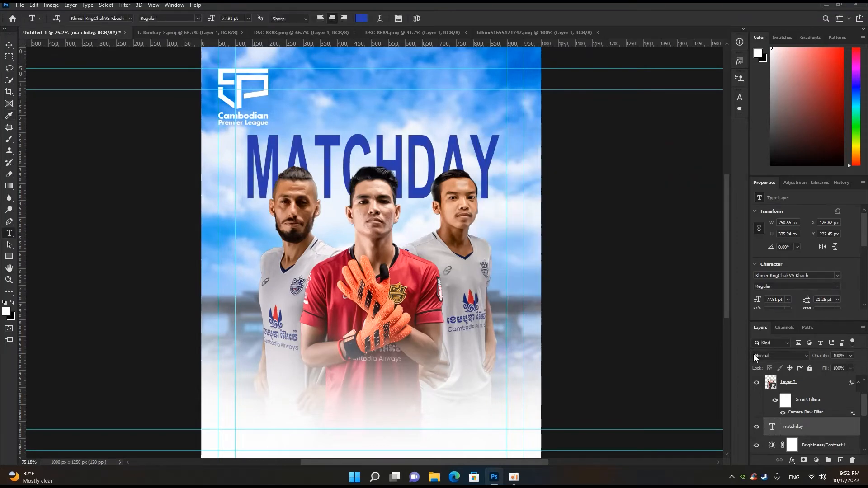
# - Add a new empty layer above the MATCHDAY title and clip it to the title
pyautogui.click(841, 458)
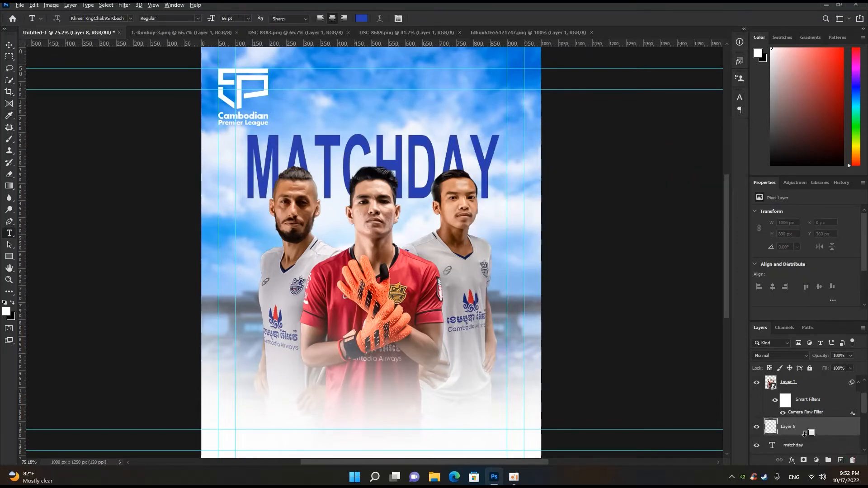
pyautogui.keyDown('alt'); pyautogui.click(805, 435); pyautogui.keyUp('alt')
pyautogui.press('b')
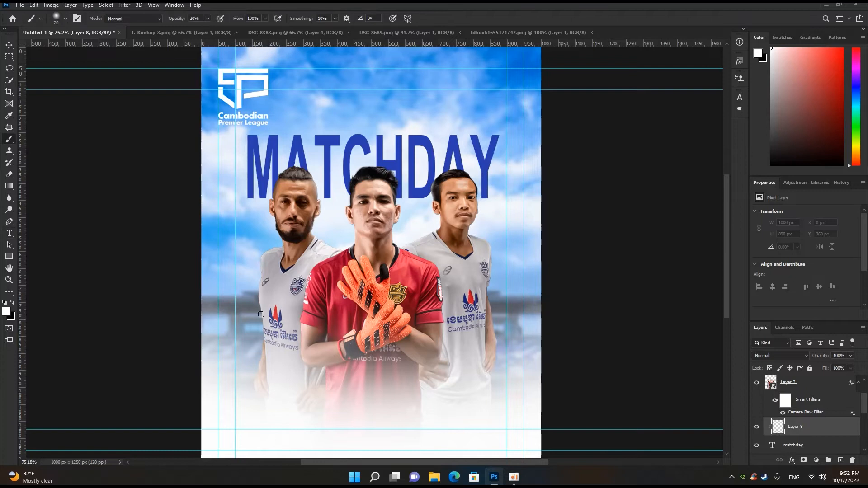
# - Fade the lower part of the MATCHDAY letters on the clipped layer with a large soft white brush at 20% opacity
pyautogui.click(6, 312)
pyautogui.click(680, 156)
pyautogui.press(']')
pyautogui.press(']')
pyautogui.press(']')
pyautogui.moveTo(493, 185)
pyautogui.mouseDown()
pyautogui.moveTo(459, 203)
pyautogui.moveTo(225, 200)
pyautogui.moveTo(472, 191)
pyautogui.moveTo(501, 181)
pyautogui.moveTo(328, 186)
pyautogui.moveTo(230, 194)
pyautogui.moveTo(525, 187)
pyautogui.moveTo(236, 188)
pyautogui.mouseUp()
pyautogui.press(']')
pyautogui.press(']')
pyautogui.press(']')
pyautogui.press(']')
pyautogui.click(492, 193)
pyautogui.scroll(-5, 189, 201)
pyautogui.scroll(4, 185, 205)
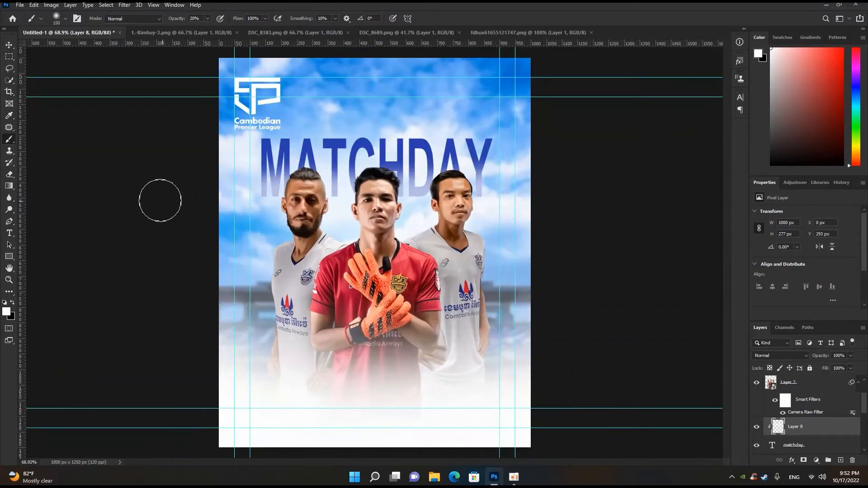
# - Give the MATCHDAY text layer a white outside stroke of 6 px at 48% opacity
pyautogui.click(9, 48)
pyautogui.scroll(1, 306, 203)
pyautogui.click(337, 140)
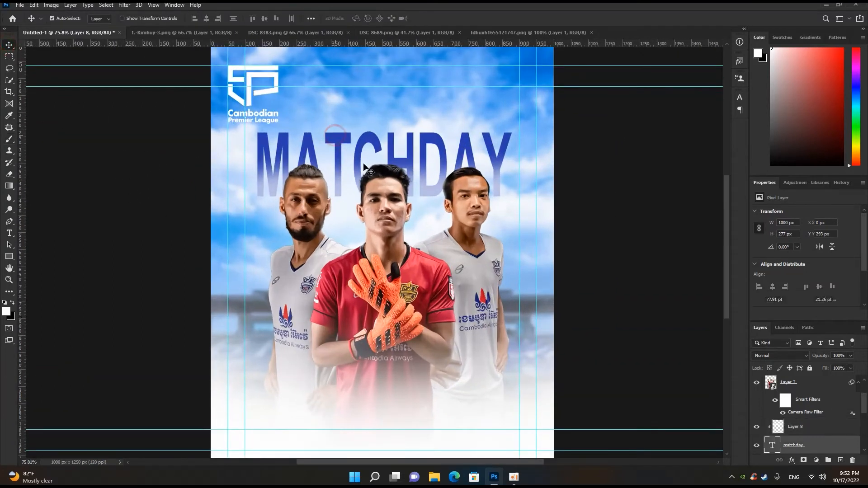
pyautogui.rightClick(795, 451)
pyautogui.click(777, 44)
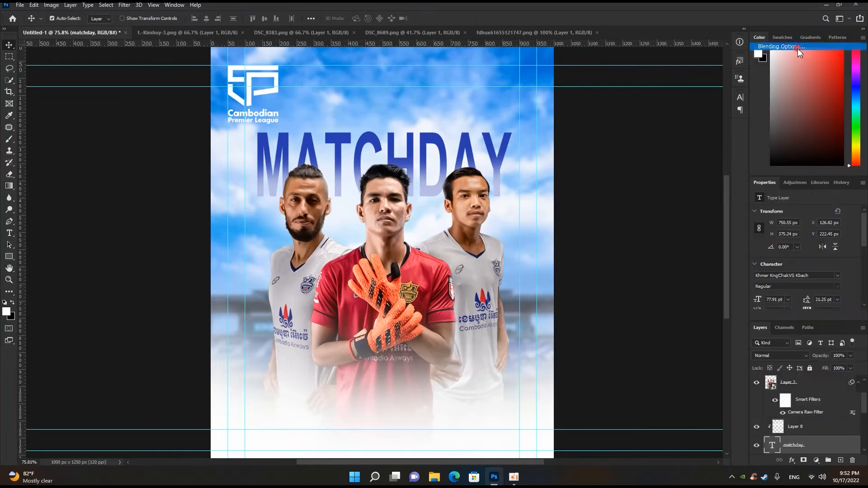
pyautogui.click(542, 297)
pyautogui.scroll(-2, 553, 289)
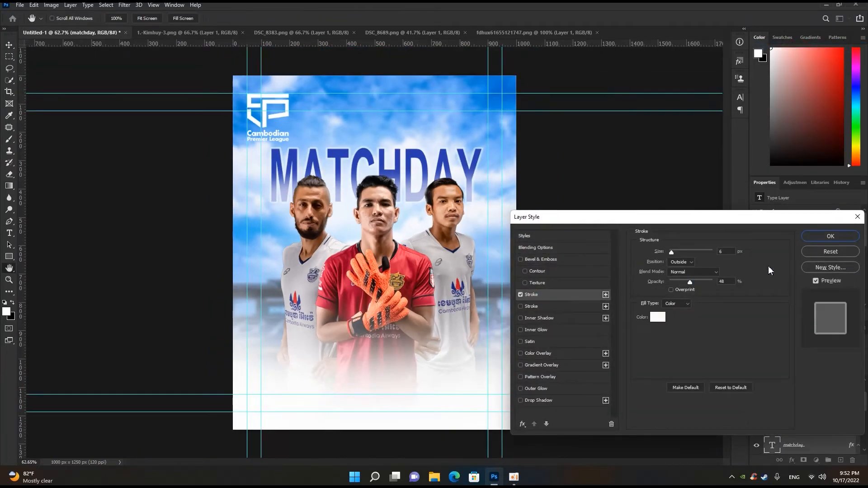
pyautogui.click(834, 237)
pyautogui.scroll(-2, 508, 299)
pyautogui.scroll(1, 508, 299)
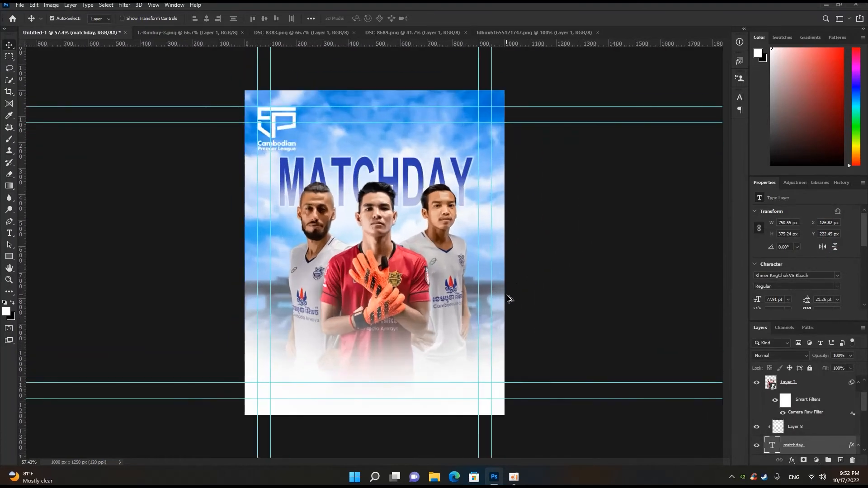
pyautogui.scroll(-1, 509, 299)
pyautogui.scroll(-1, 424, 213)
pyautogui.scroll(1, 424, 213)
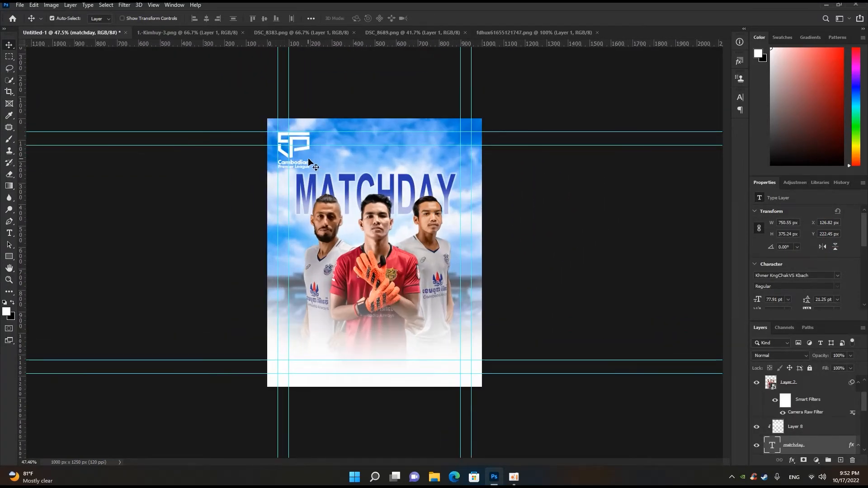
# - Open the Boeung_Ket_Angkor and Kirivong_Sok_Sen_Chey_FC_Crest images from the bk poster folder
pyautogui.hotkey('ctrl', 'o')
pyautogui.click(292, 109)
pyautogui.keyDown('ctrl'); pyautogui.click(256, 156); pyautogui.keyUp('ctrl')
pyautogui.click(351, 245)
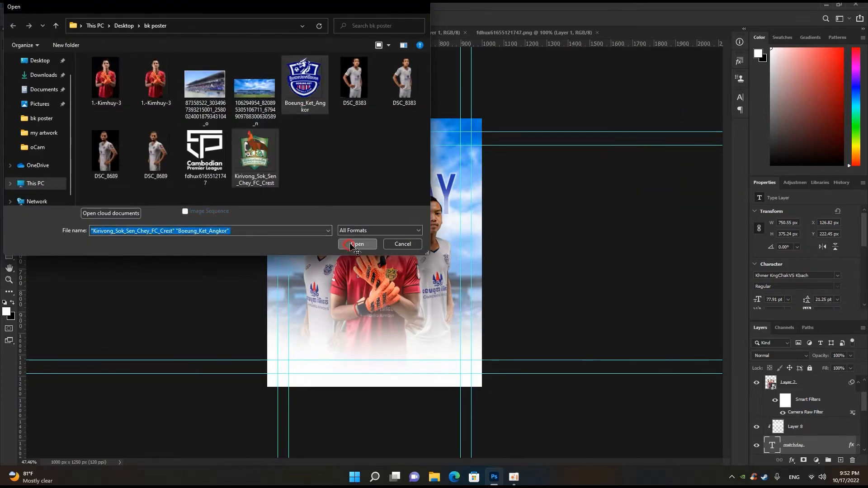
# - Bring the Boeung Ket crest into the poster and place its layer at the top of the layer stack
pyautogui.click(522, 33)
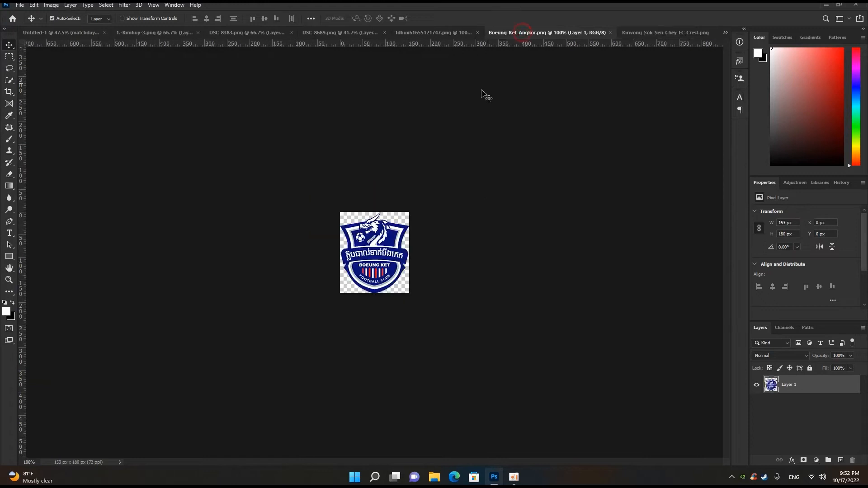
pyautogui.moveTo(83, 36); pyautogui.dragTo(383, 145)
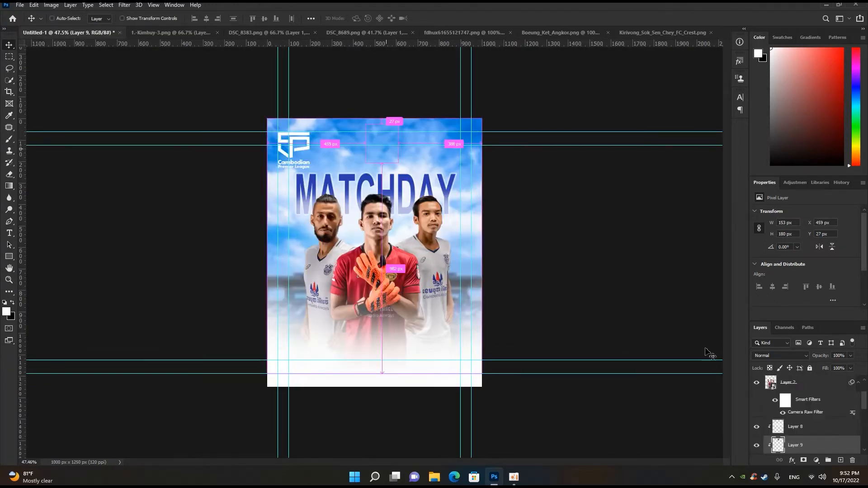
pyautogui.moveTo(804, 446); pyautogui.dragTo(806, 382)
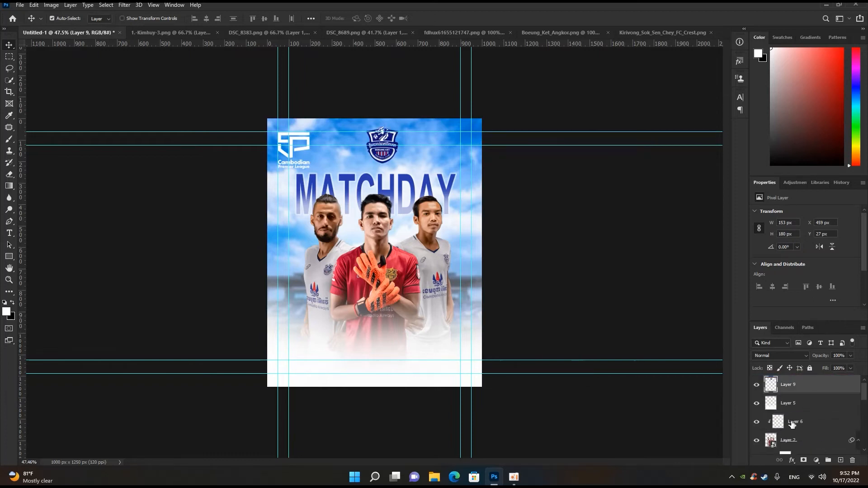
pyautogui.press('ctrl')
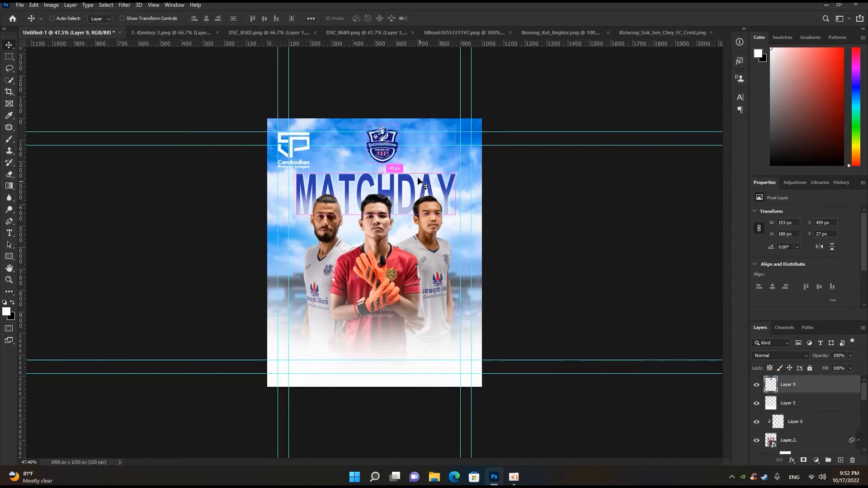
# - Scale the Boeung Ket crest to 74.21% and place it in the white fade below the bearded player
pyautogui.hotkey('ctrl', 't')
pyautogui.moveTo(396, 122); pyautogui.dragTo(430, 155)
pyautogui.scroll(4, 430, 159)
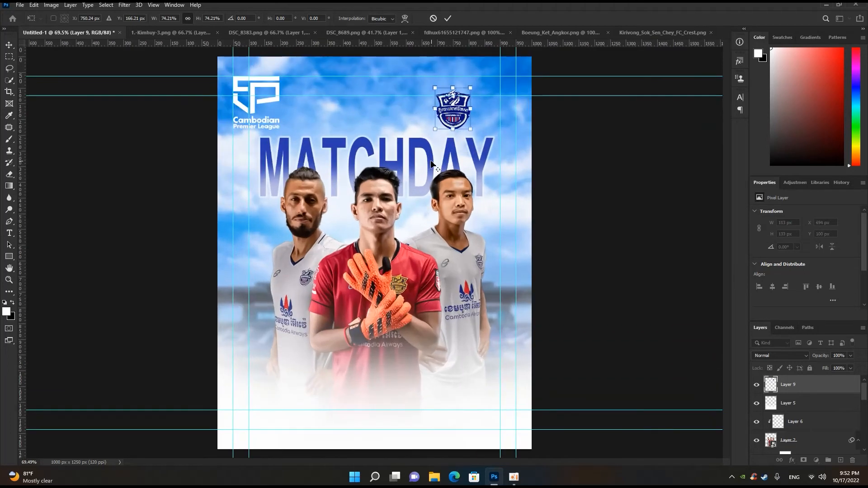
pyautogui.moveTo(454, 106); pyautogui.dragTo(296, 400)
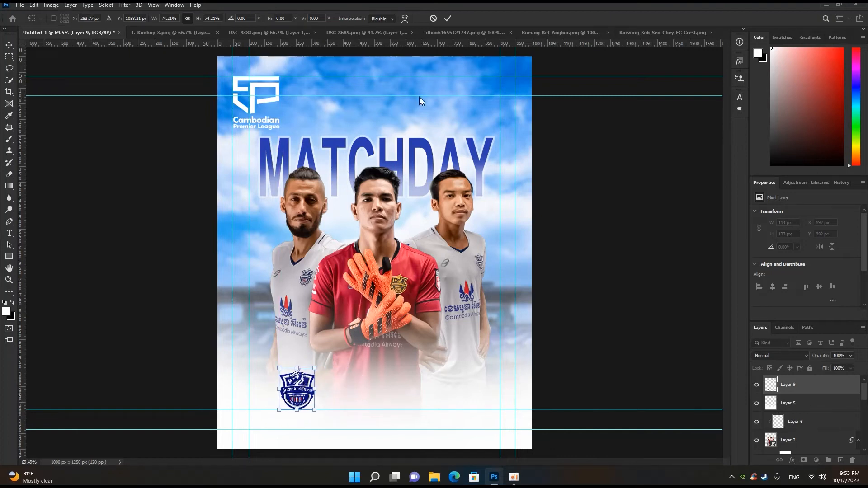
pyautogui.click(450, 18)
# - Close the league logo file and bring the Kirivong crest into the poster beside the Boeung Ket crest
pyautogui.click(462, 32)
pyautogui.hotkey('ctrl', 'w')
pyautogui.click(650, 31)
pyautogui.moveTo(425, 199); pyautogui.dragTo(371, 379)
pyautogui.hotkey('ctrl', '-')
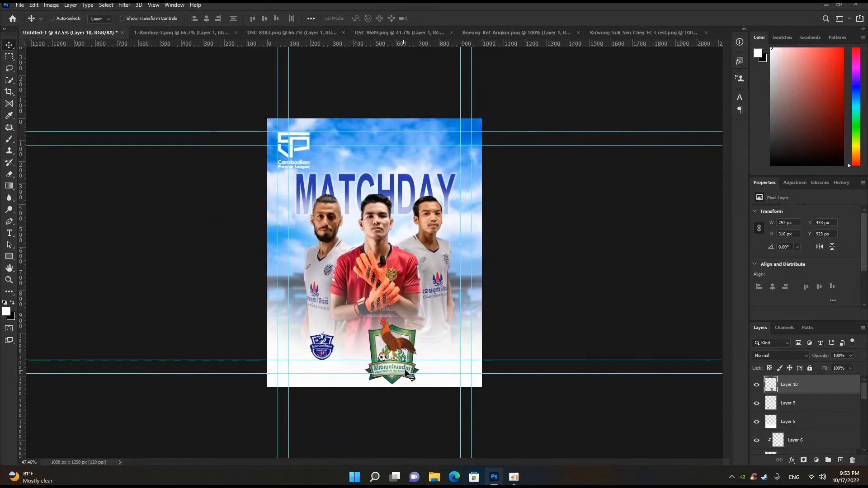
# - Shrink the Kirivong crest and move the Boeung Ket crest closer to it
pyautogui.hotkey('ctrl', 't')
pyautogui.moveTo(420, 317); pyautogui.dragTo(417, 337)
pyautogui.click(447, 18)
pyautogui.moveTo(324, 352); pyautogui.dragTo(355, 352)
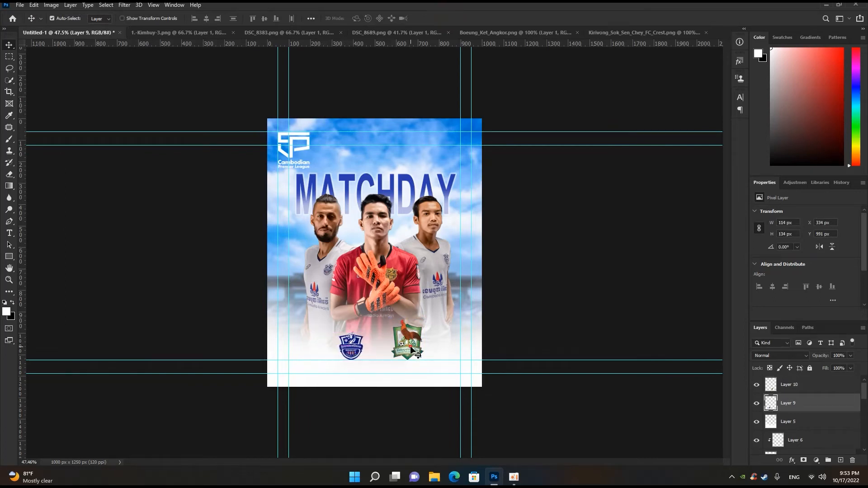
# - Scale the Kirivong crest down to 59.83% and line it up beside the Boeung Ket crest
pyautogui.click(411, 350)
pyautogui.hotkey('ctrl', 't')
pyautogui.moveTo(421, 319); pyautogui.dragTo(415, 328)
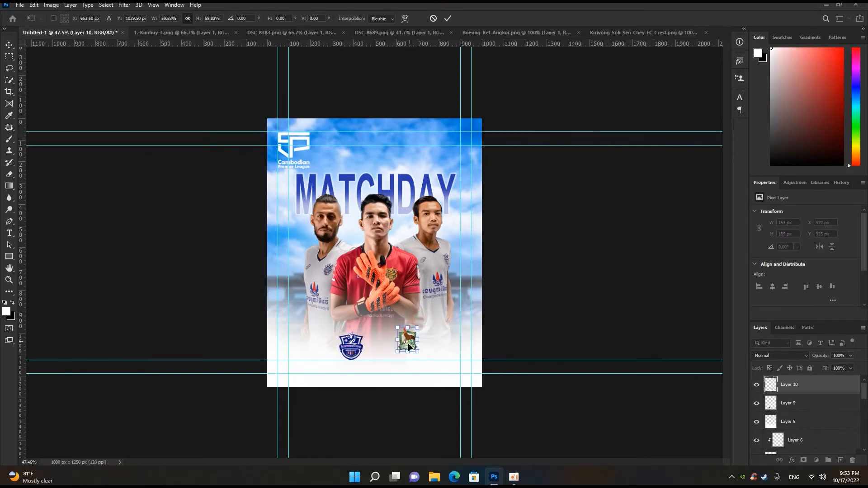
pyautogui.hotkey('ctrl', '0')
pyautogui.moveTo(426, 378)
pyautogui.mouseDown()
pyautogui.moveTo(391, 390)
pyautogui.moveTo(404, 374)
pyautogui.moveTo(406, 393)
pyautogui.moveTo(430, 390)
pyautogui.mouseUp()
pyautogui.click(448, 19)
# - Move the two club crests together so they sit side by side below the goalkeeper
pyautogui.scroll(-4, 434, 272)
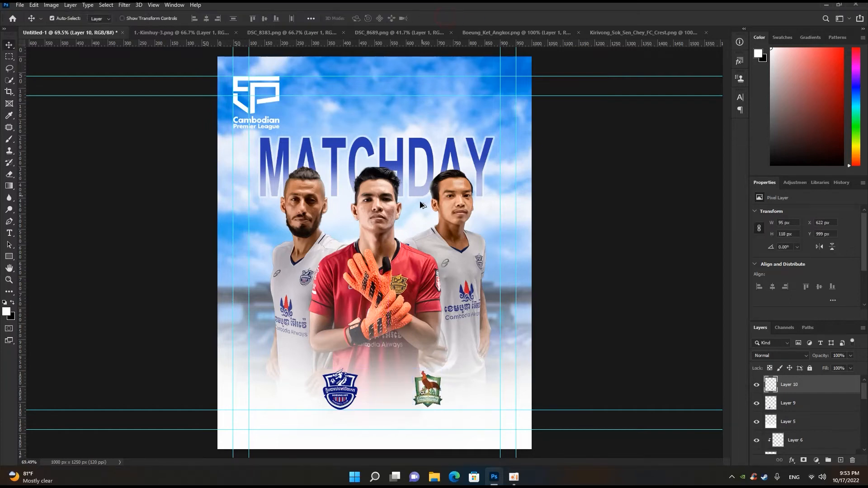
pyautogui.scroll(4, 423, 290)
pyautogui.moveTo(434, 394); pyautogui.dragTo(417, 395)
pyautogui.moveTo(357, 404); pyautogui.dragTo(411, 394)
# - Enlarge the Kirivong crest to 113.90% to match the height of the Boeung Ket crest
pyautogui.scroll(5, 408, 402)
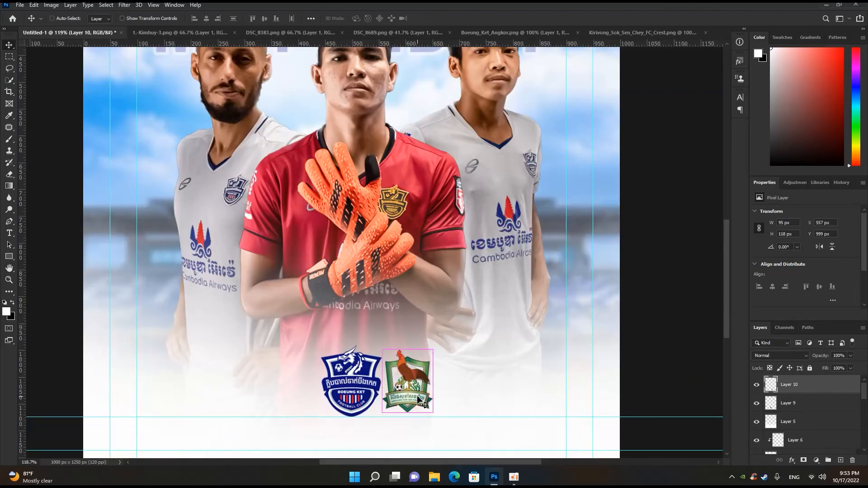
pyautogui.hotkey('ctrl', 't')
pyautogui.moveTo(432, 350); pyautogui.dragTo(435, 347)
pyautogui.moveTo(412, 380); pyautogui.dragTo(414, 381)
pyautogui.moveTo(415, 381); pyautogui.dragTo(416, 381)
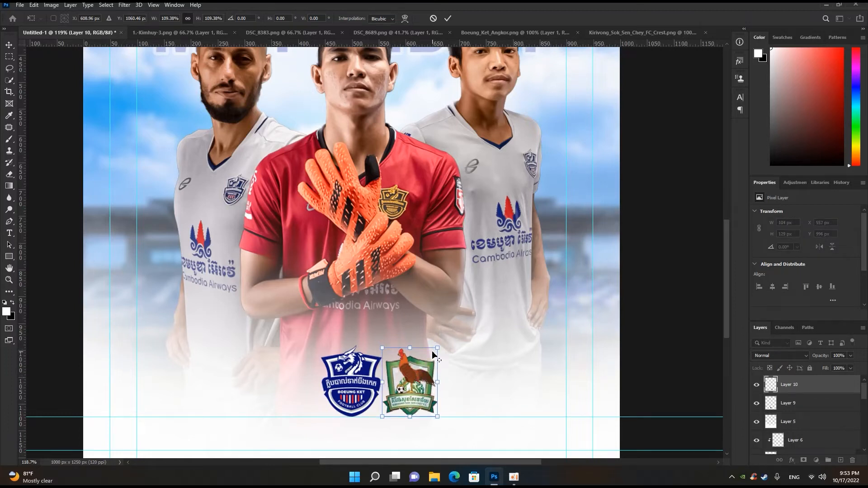
pyautogui.moveTo(436, 347); pyautogui.dragTo(440, 345)
pyautogui.moveTo(419, 375); pyautogui.dragTo(421, 372)
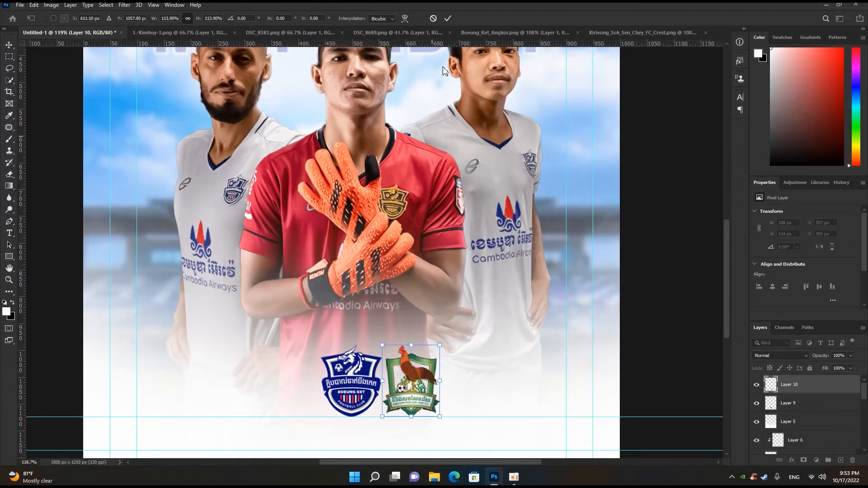
pyautogui.click(448, 18)
# - Spread the two club crests apart, leaving a gap between them below the goalkeeper
pyautogui.scroll(-3, 390, 314)
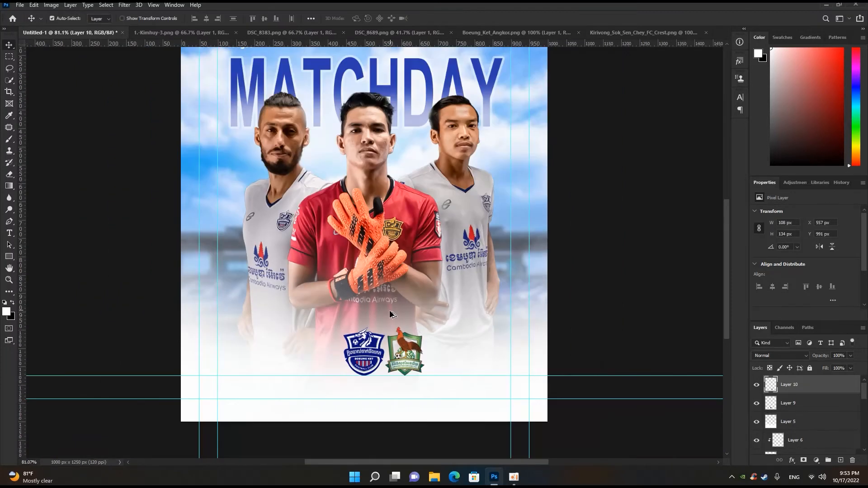
pyautogui.keyDown('shift'); pyautogui.click(369, 351); pyautogui.keyUp('shift')
pyautogui.moveTo(366, 353); pyautogui.dragTo(352, 352)
pyautogui.scroll(-2, 421, 308)
pyautogui.click(419, 305)
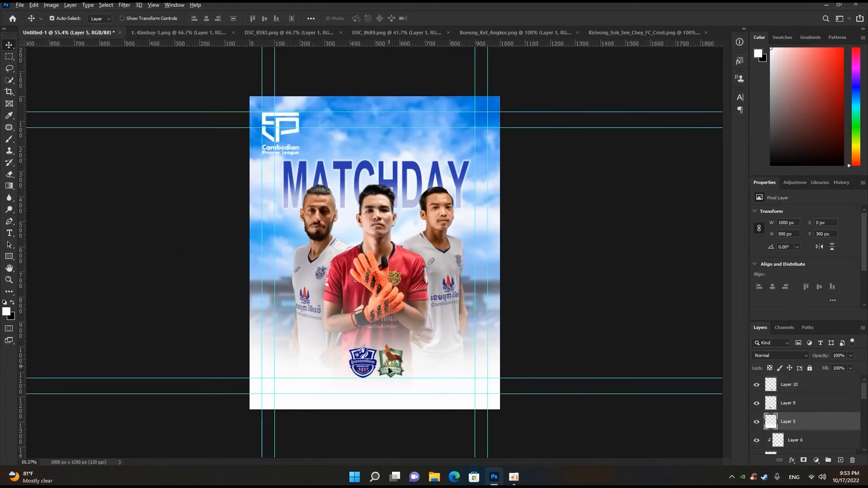
pyautogui.moveTo(393, 363); pyautogui.dragTo(362, 365)
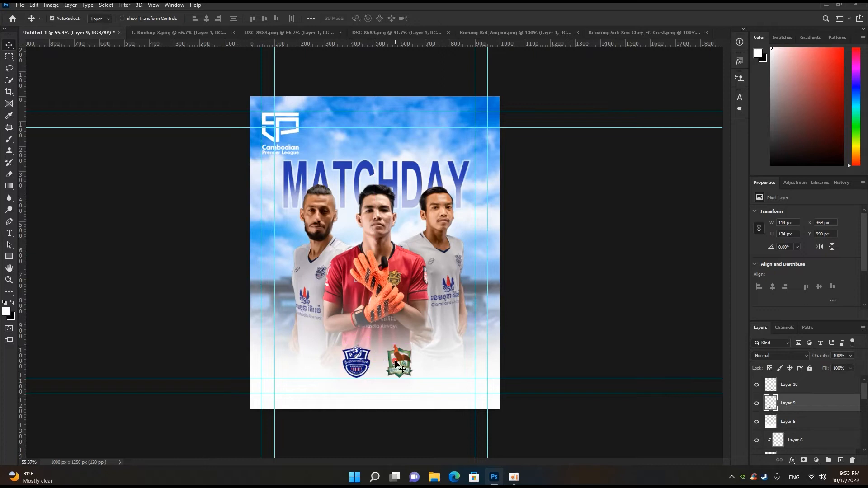
# - Add the text X over the white-shirted player's chest as a new text layer
pyautogui.click(439, 280)
pyautogui.press('t')
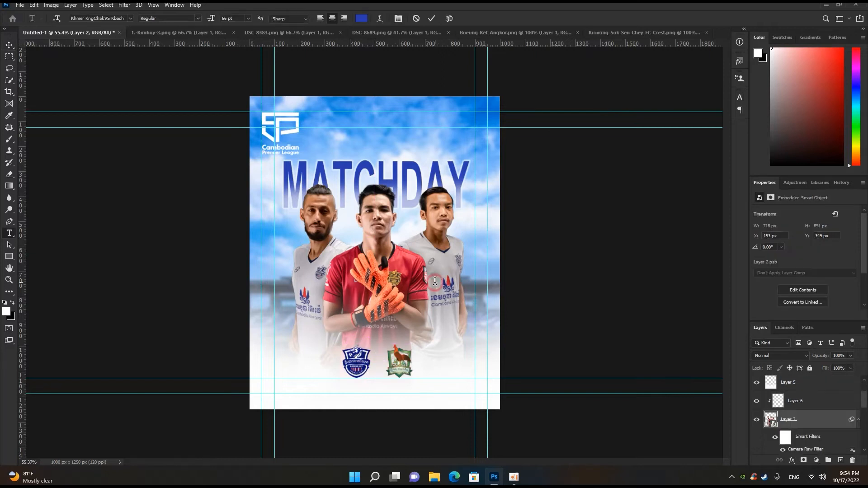
pyautogui.click(438, 282)
pyautogui.write('X')
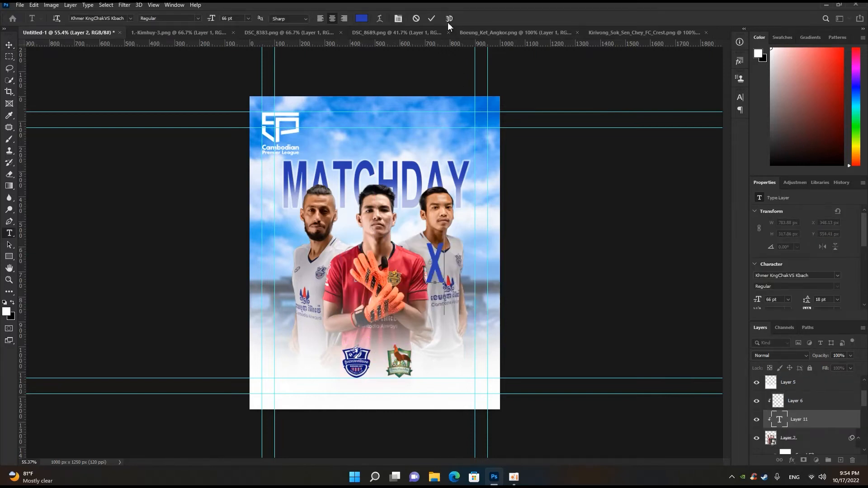
pyautogui.click(432, 18)
# - Change the font of the X text to Forte
pyautogui.click(130, 18)
pyautogui.press('Down')
pyautogui.press('Down')
pyautogui.press('Down')
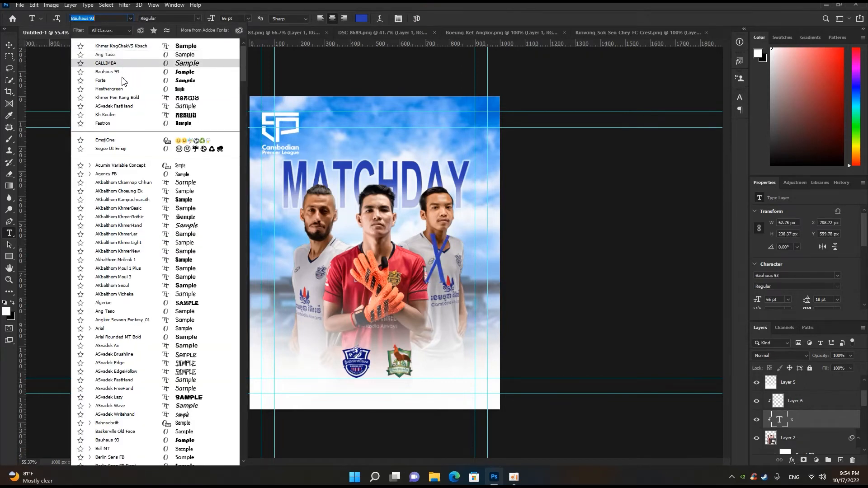
pyautogui.press('Down')
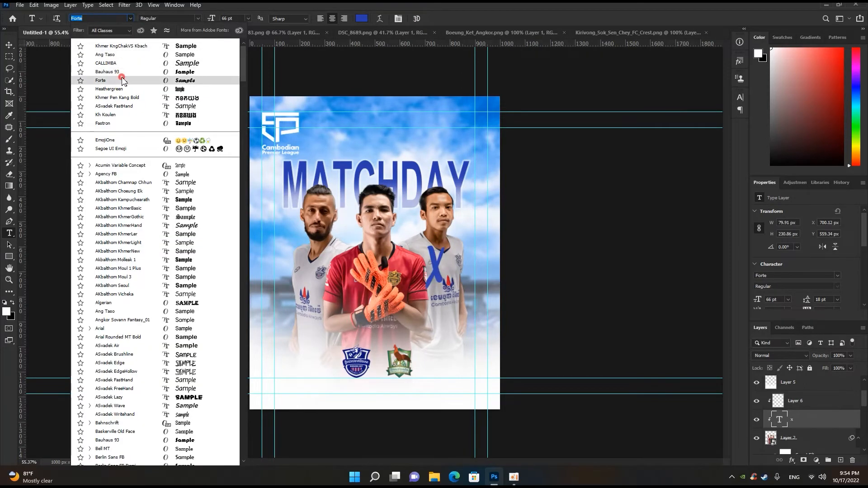
pyautogui.click(122, 80)
# - Scale the X text down to 25.24% of its size
pyautogui.hotkey('ctrl', 't')
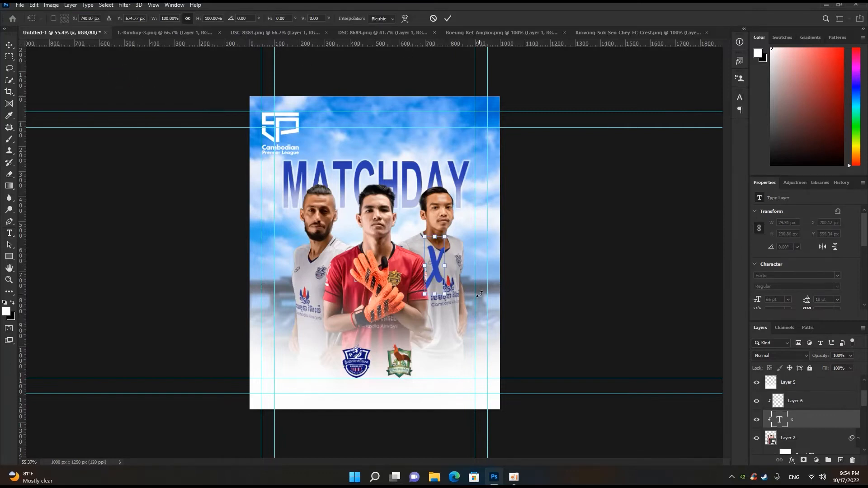
pyautogui.moveTo(447, 237)
pyautogui.mouseDown()
pyautogui.moveTo(455, 237)
pyautogui.moveTo(442, 248)
pyautogui.mouseUp()
pyautogui.scroll(4, 437, 262)
pyautogui.moveTo(471, 218); pyautogui.dragTo(462, 241)
pyautogui.scroll(-2, 455, 271)
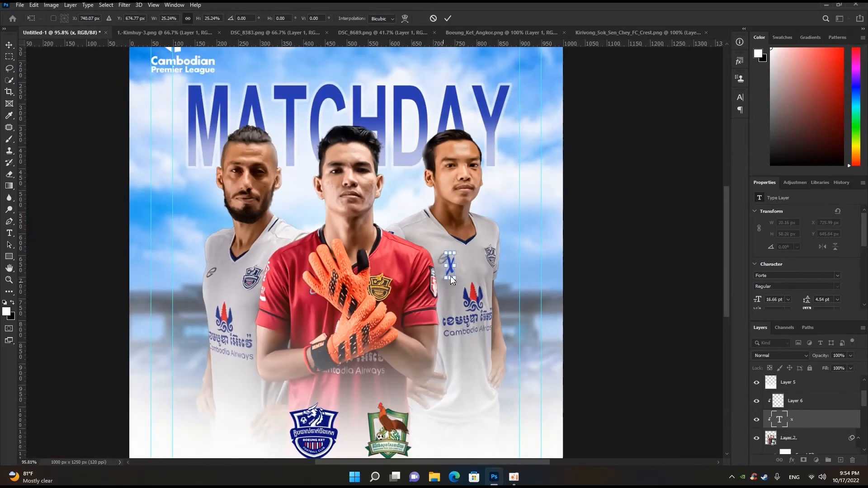
pyautogui.press('Return')
# - Move the X text down to the two club crests and bring its layer to the front of all layers
pyautogui.moveTo(451, 270); pyautogui.dragTo(362, 414)
pyautogui.moveTo(813, 422); pyautogui.dragTo(805, 380)
pyautogui.scroll(-2, 387, 436)
pyautogui.scroll(2, 370, 421)
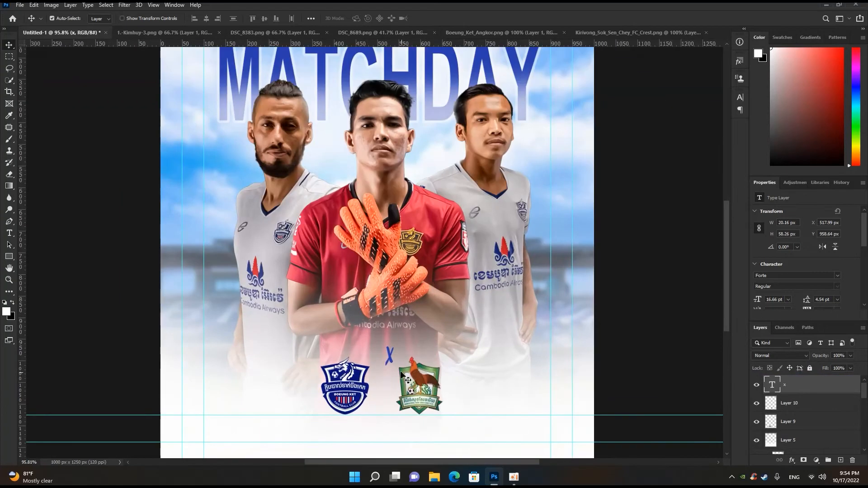
# - Lower the X into the gap between the two crests and enlarge it to about 23.68 pt
pyautogui.moveTo(393, 361); pyautogui.dragTo(383, 386)
pyautogui.hotkey('ctrl', 't')
pyautogui.press('Return')
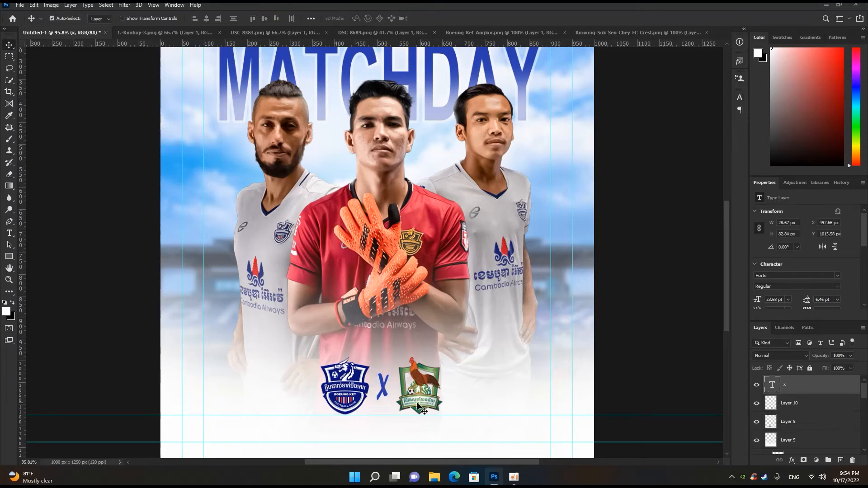
# - Shift the X and the Kirivong crest slightly away from the Boeung Ket crest to even out their spacing
pyautogui.scroll(-1, 406, 398)
pyautogui.scroll(1, 409, 398)
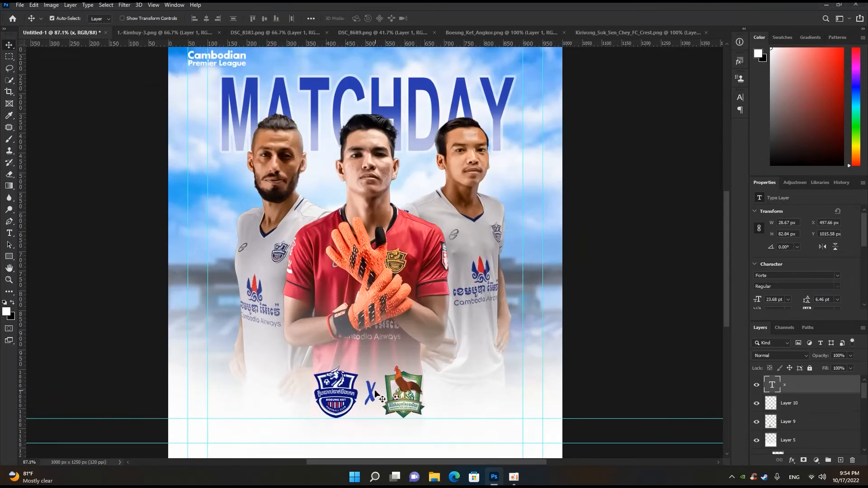
pyautogui.moveTo(372, 392); pyautogui.dragTo(404, 397)
pyautogui.scroll(-3, 346, 403)
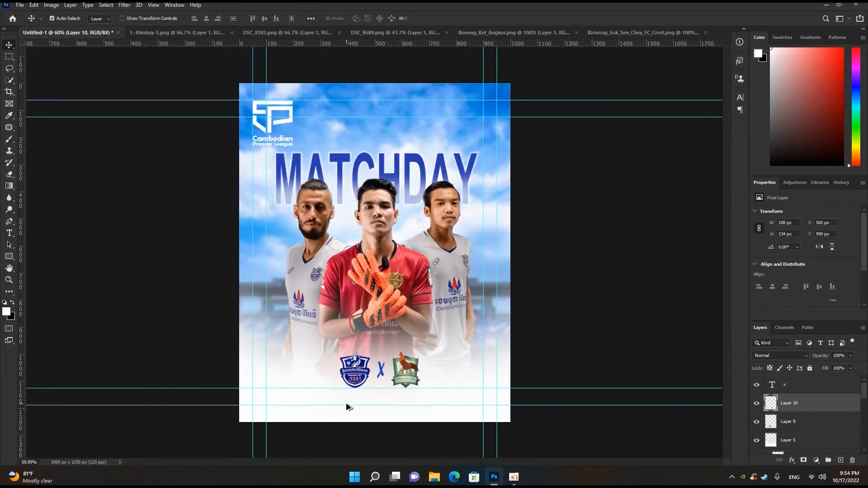
# - Examine the spacing and placement of the two crests and the X, both close up and on the whole poster
pyautogui.scroll(1, 379, 403)
pyautogui.scroll(2, 382, 394)
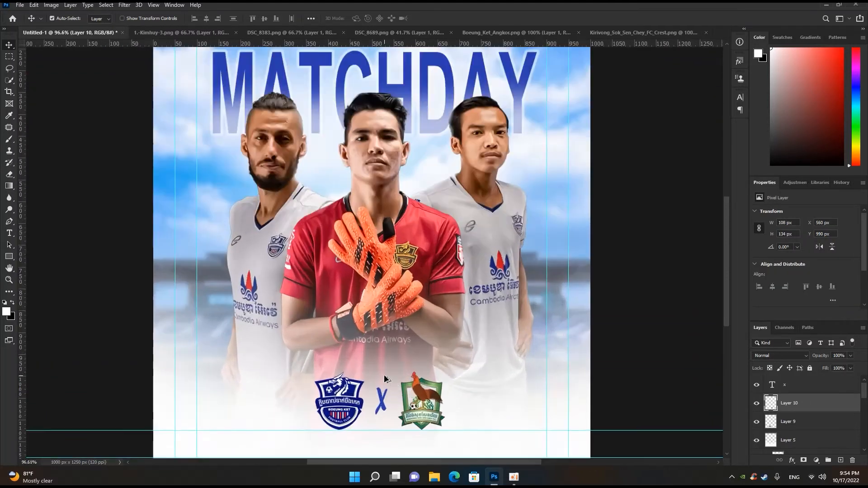
pyautogui.scroll(-3, 385, 379)
pyautogui.scroll(-1, 386, 379)
pyautogui.scroll(2, 384, 376)
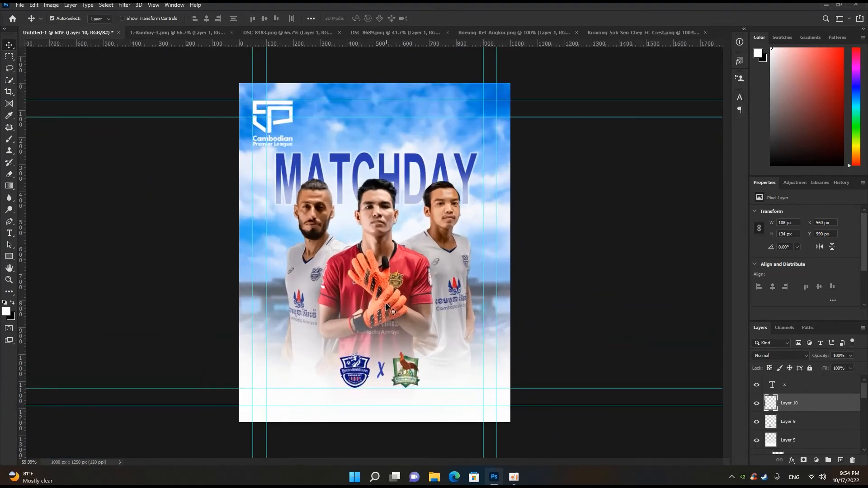
pyautogui.scroll(-1, 387, 312)
pyautogui.scroll(1, 398, 299)
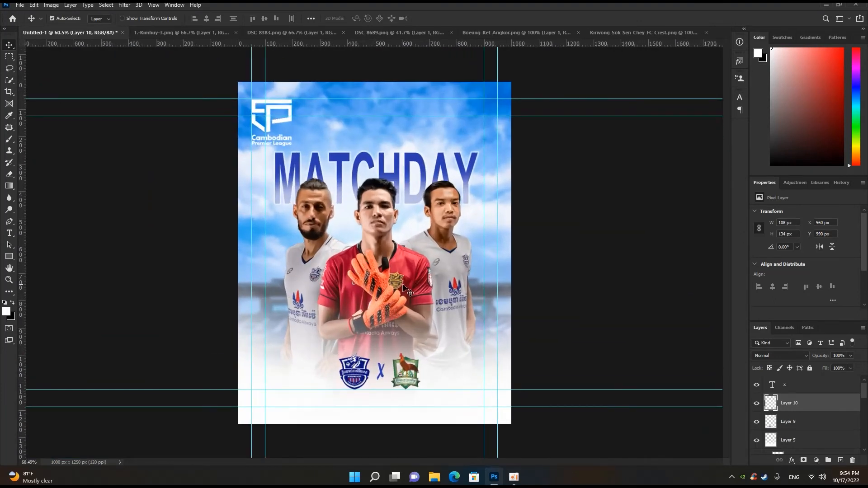
pyautogui.scroll(-1, 402, 285)
pyautogui.scroll(1, 404, 320)
# - Move both crests and the X together about 40 px up
pyautogui.click(363, 375)
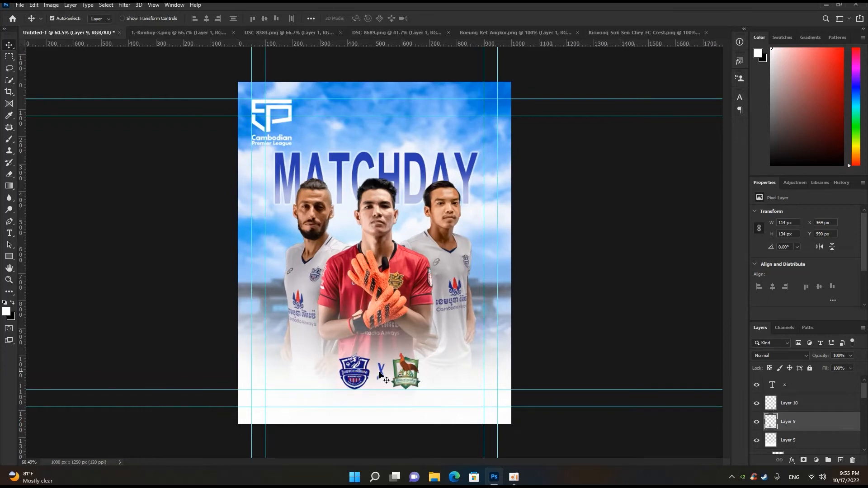
pyautogui.keyDown('shift'); pyautogui.click(381, 371); pyautogui.keyUp('shift')
pyautogui.keyDown('shift'); pyautogui.click(407, 375); pyautogui.keyUp('shift')
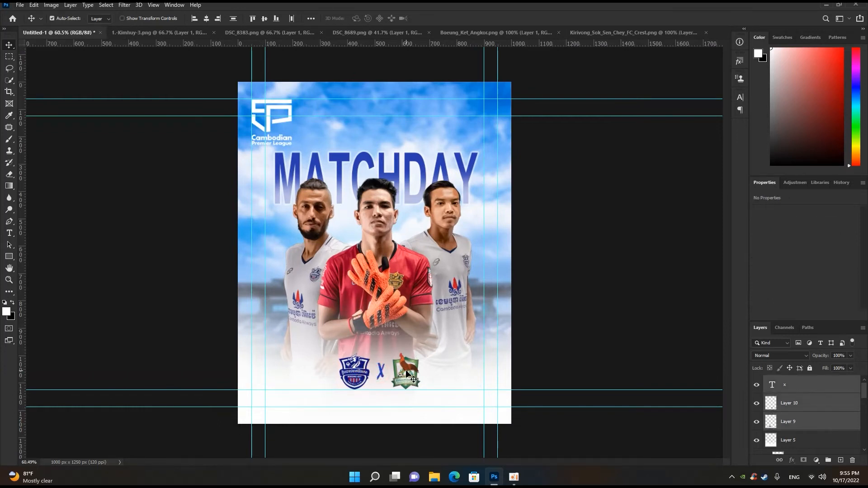
pyautogui.hotkey('shift', 'Up')
pyautogui.hotkey('shift', 'Up')
pyautogui.hotkey('shift', 'Up')
pyautogui.press('Up')
pyautogui.press('Up')
pyautogui.press('Up')
pyautogui.press('Up')
pyautogui.press('Up')
pyautogui.press('Up')
pyautogui.press('Up')
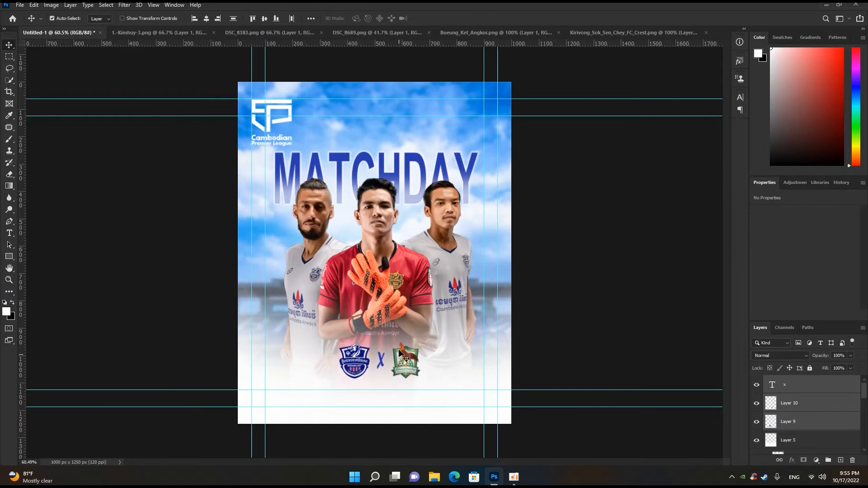
pyautogui.scroll(3, 400, 360)
pyautogui.scroll(-2, 393, 364)
pyautogui.scroll(-2, 391, 366)
pyautogui.scroll(3, 391, 365)
pyautogui.scroll(-5, 388, 362)
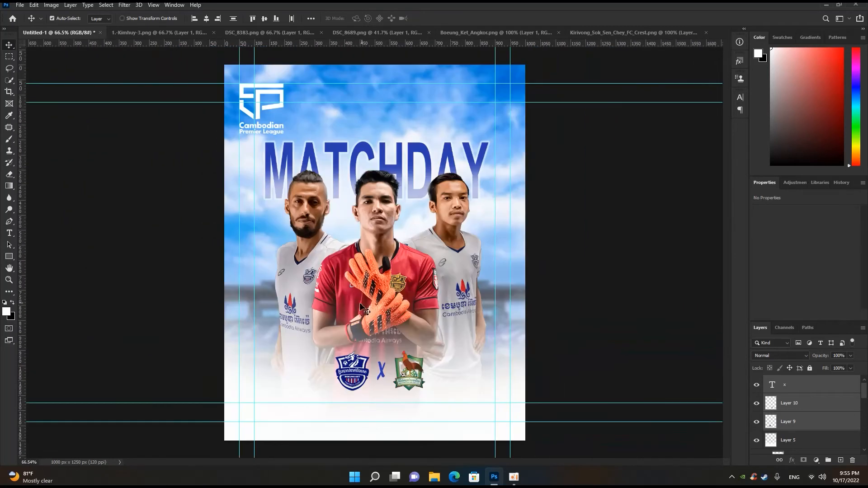
pyautogui.click(411, 374)
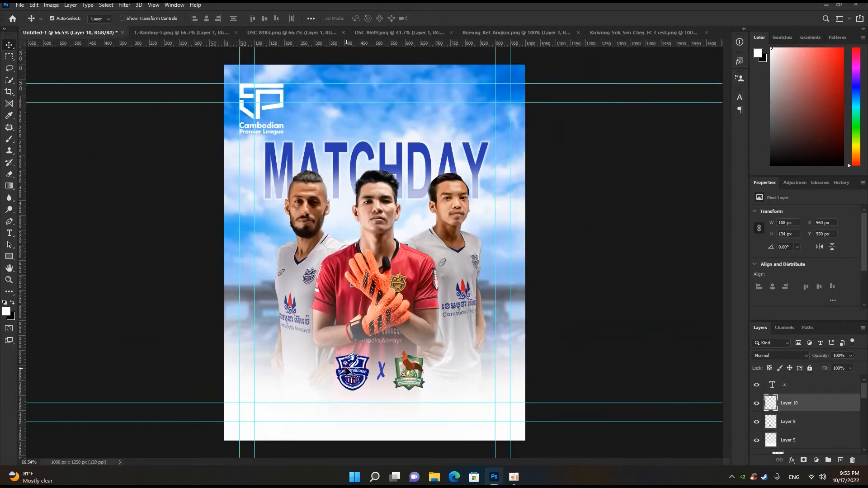
# - Add a text layer reading BOE beside the Boeung Ket crest, above all layers, and set its size to 22 pt
pyautogui.click(785, 386)
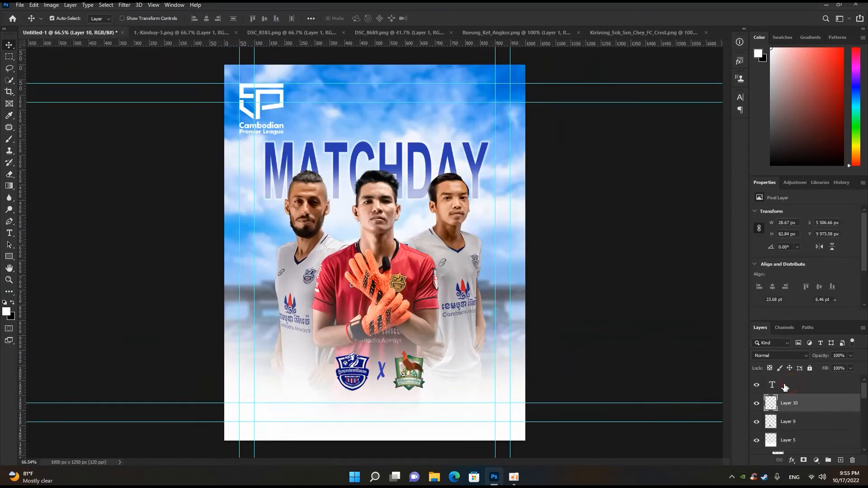
pyautogui.press('t')
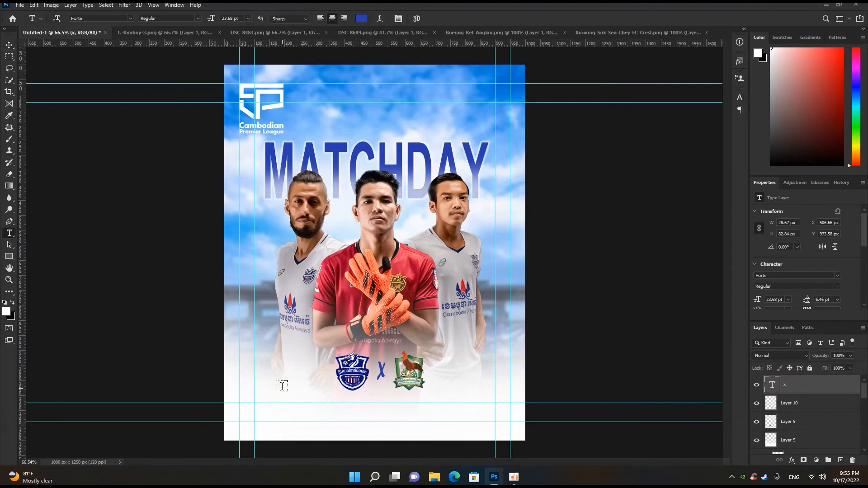
pyautogui.click(281, 401)
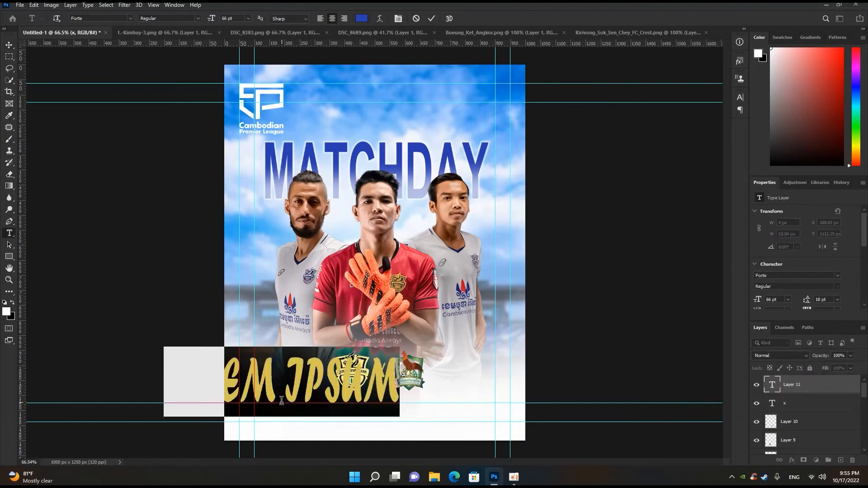
pyautogui.write('BE')
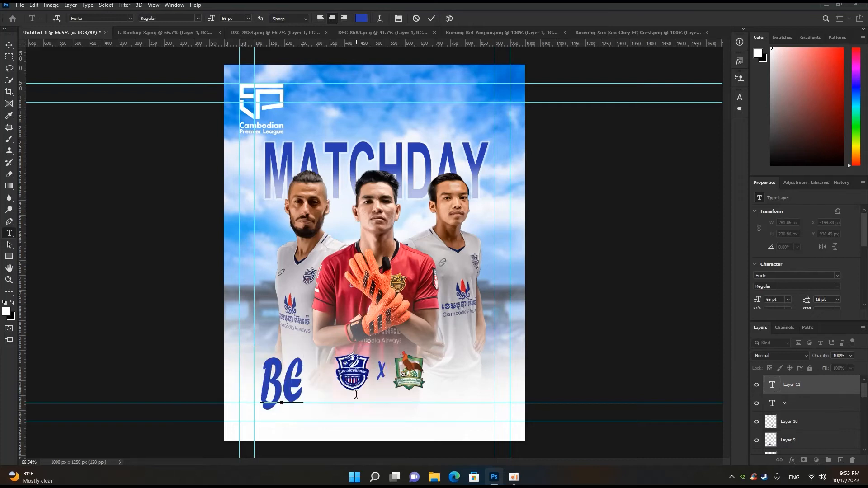
pyautogui.press('BackSpace')
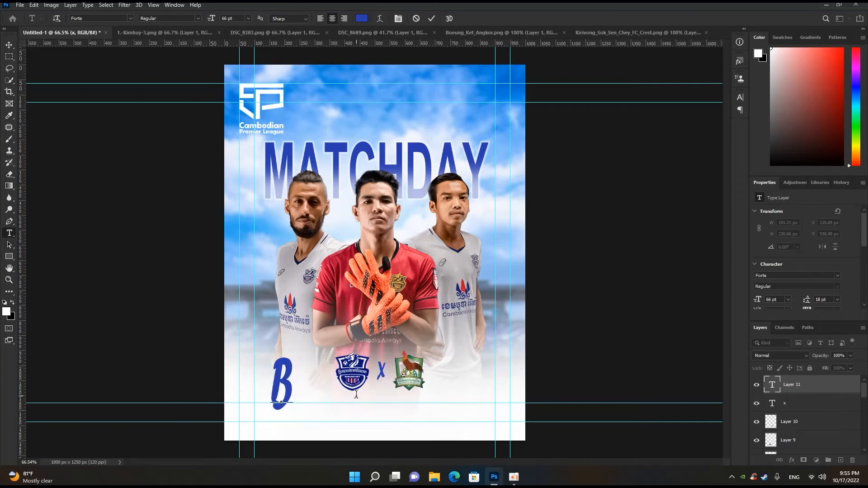
pyautogui.write('OE')
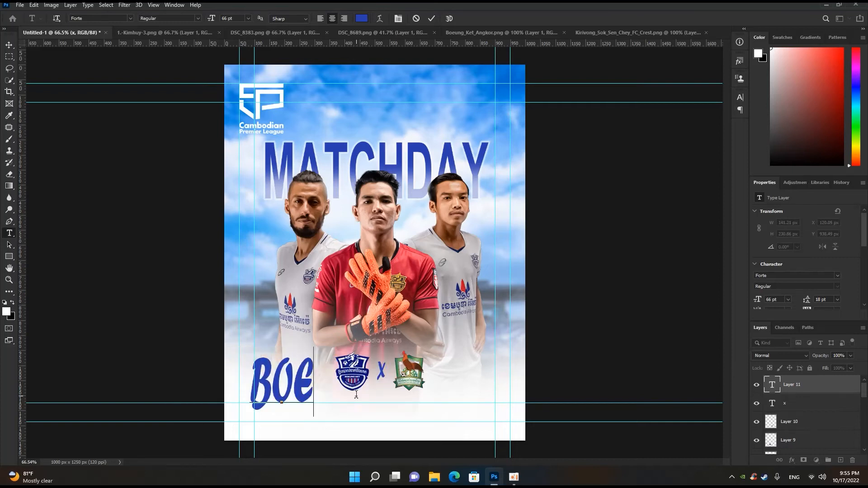
pyautogui.click(432, 18)
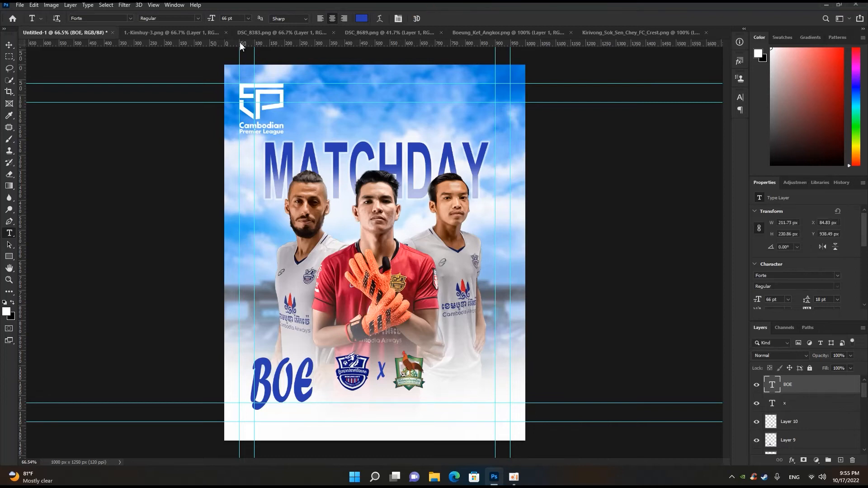
pyautogui.write('22')
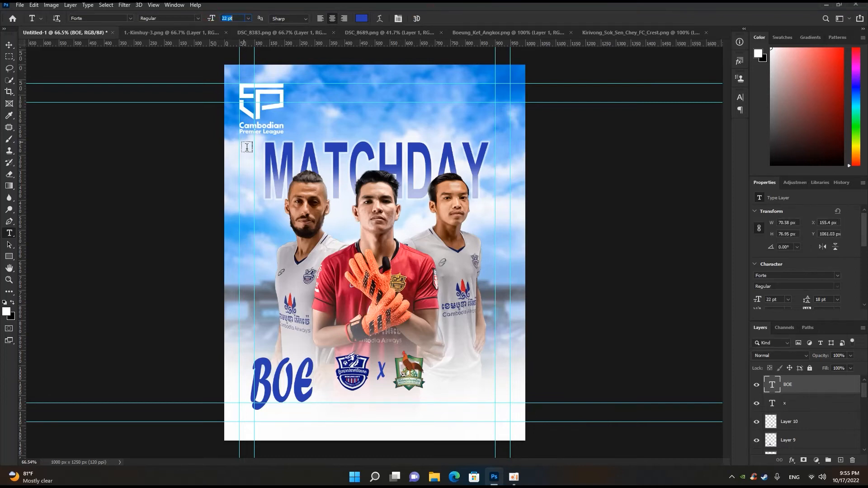
pyautogui.press('Return')
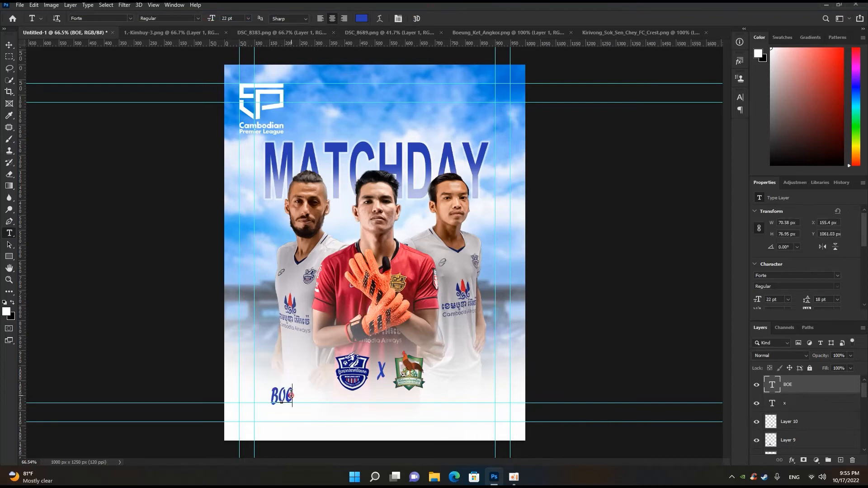
# - Complete the BOE text to read BOEUNG KET FC and change its font to CALLIMBA
pyautogui.click(291, 396)
pyautogui.write('NG')
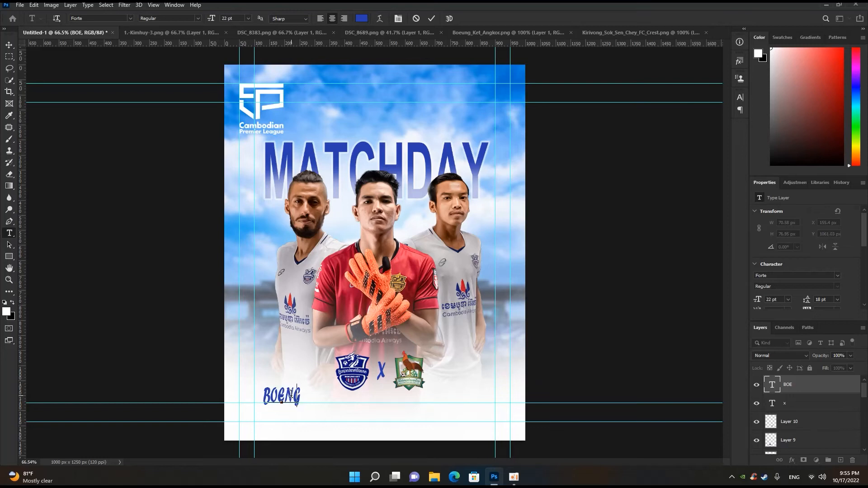
pyautogui.press('BackSpace')
pyautogui.press('BackSpace')
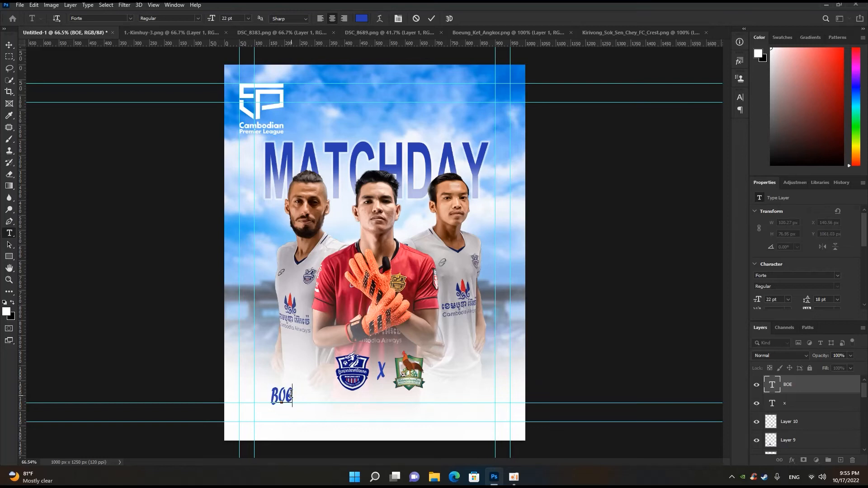
pyautogui.write('UNG')
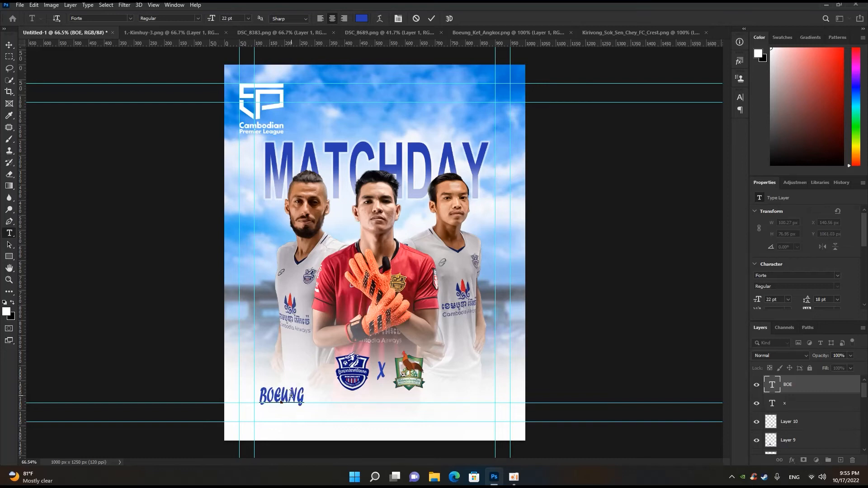
pyautogui.write(' KET FC')
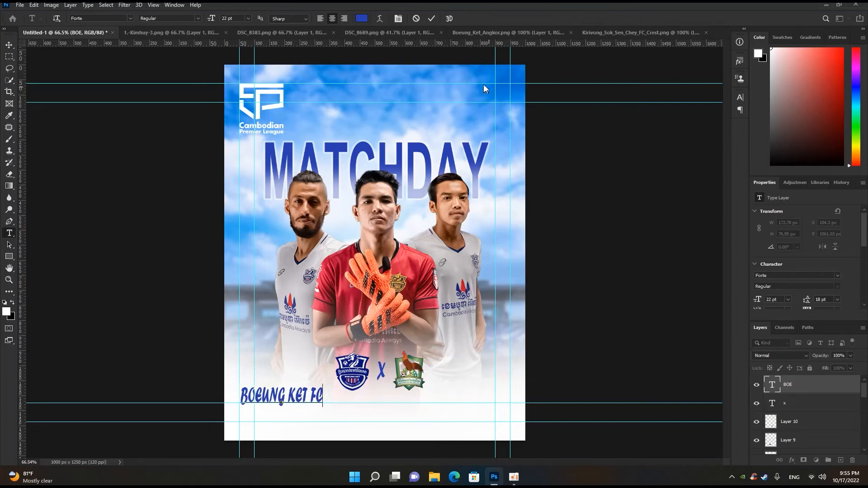
pyautogui.click(431, 18)
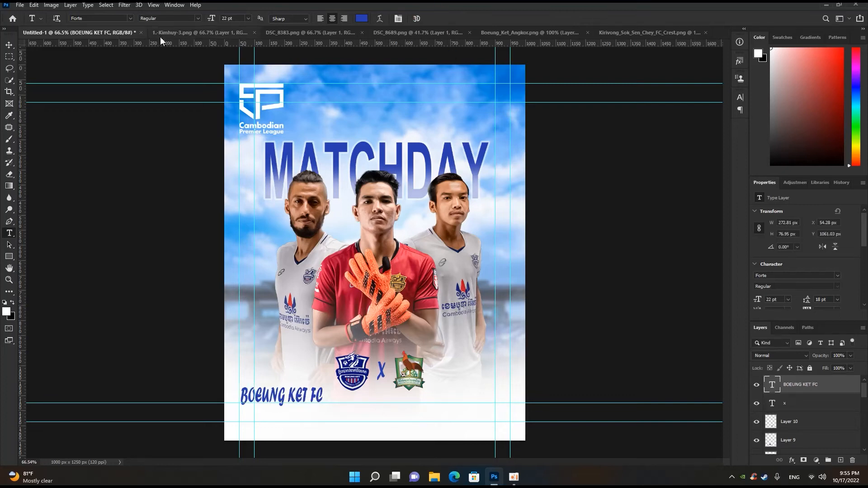
pyautogui.click(130, 19)
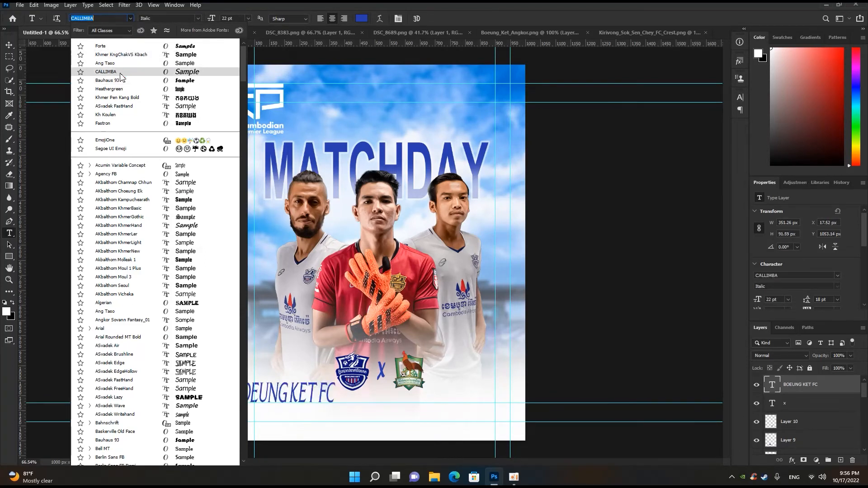
pyautogui.click(108, 72)
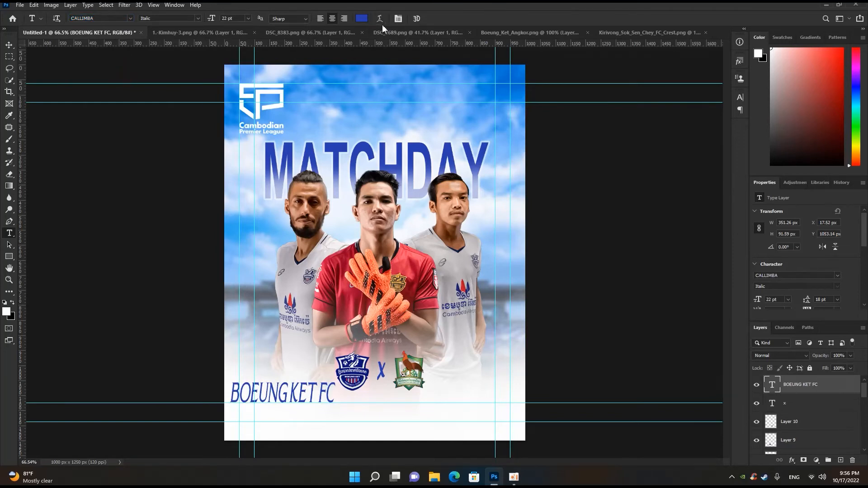
# - Scale the BOEUNG KET FC text down to about 17.28 pt and place it centred below the two crests
pyautogui.hotkey('ctrl', 't')
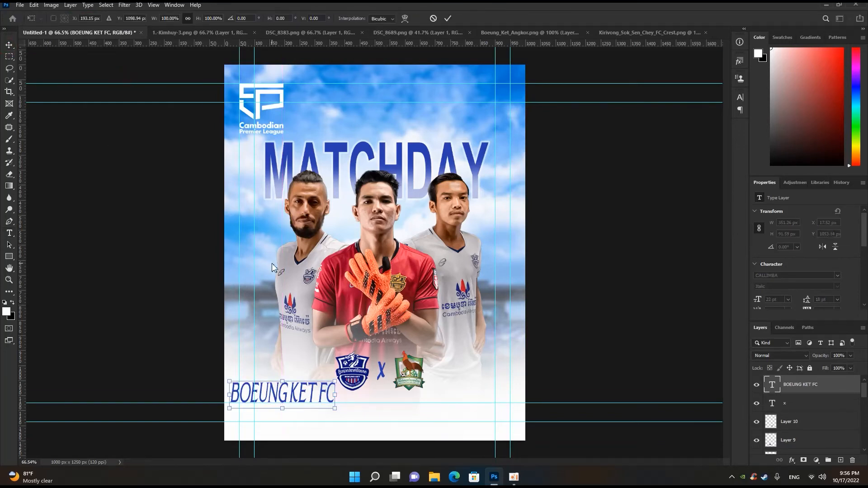
pyautogui.moveTo(300, 397); pyautogui.dragTo(424, 394)
pyautogui.click(448, 18)
pyautogui.scroll(1, 371, 335)
pyautogui.scroll(2, 371, 339)
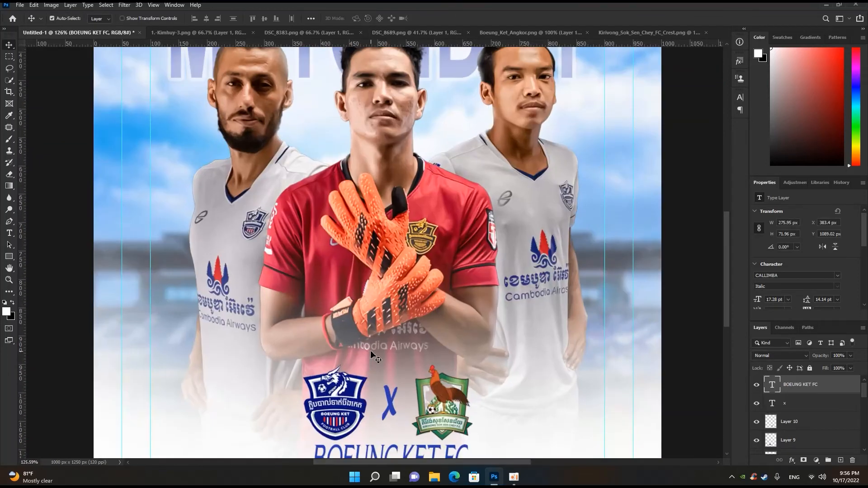
pyautogui.scroll(-2, 375, 344)
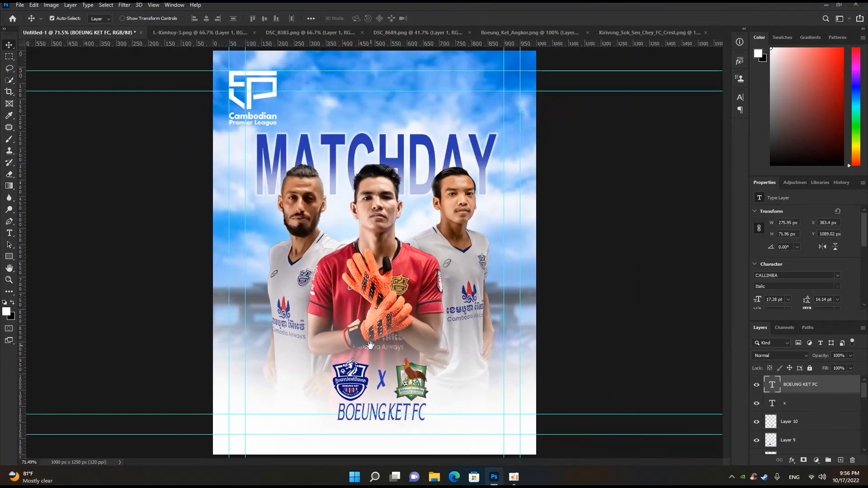
pyautogui.scroll(2, 378, 353)
pyautogui.scroll(-2, 378, 362)
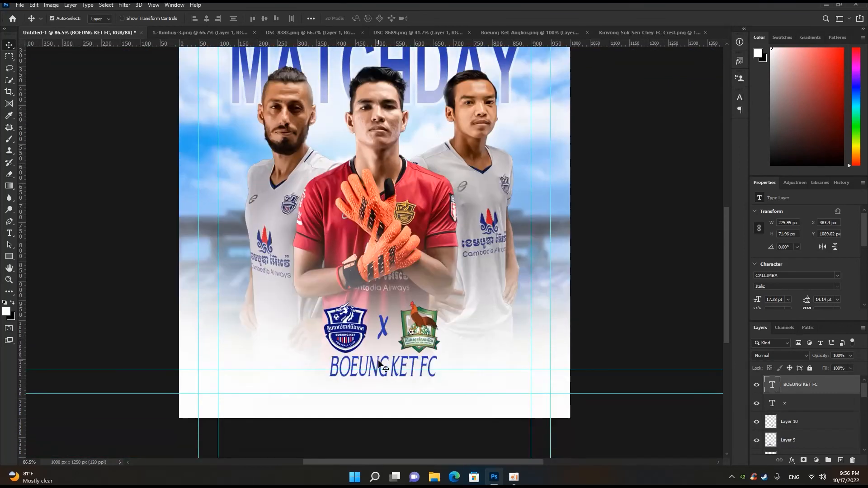
# - Duplicate the BOEUNG KET FC text directly below itself and change the copy's wording to KIRIVONG SOK SEN CHEY
pyautogui.moveTo(383, 367); pyautogui.dragTo(381, 389)
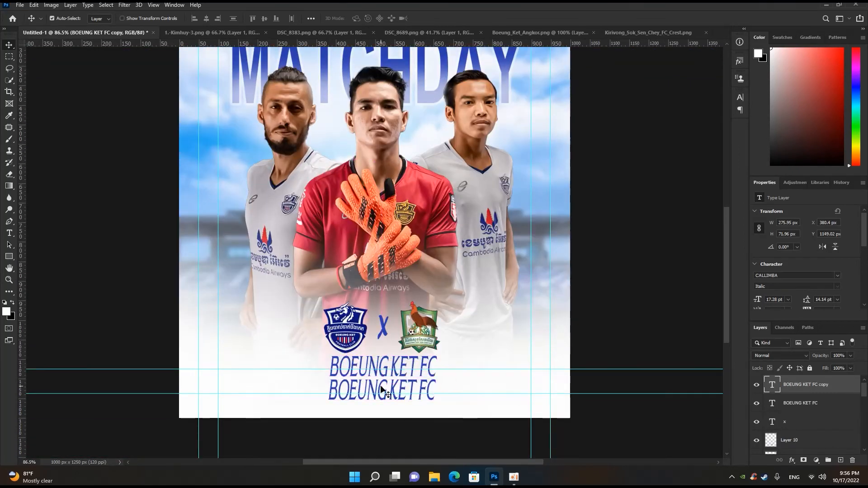
pyautogui.doubleClick(379, 382)
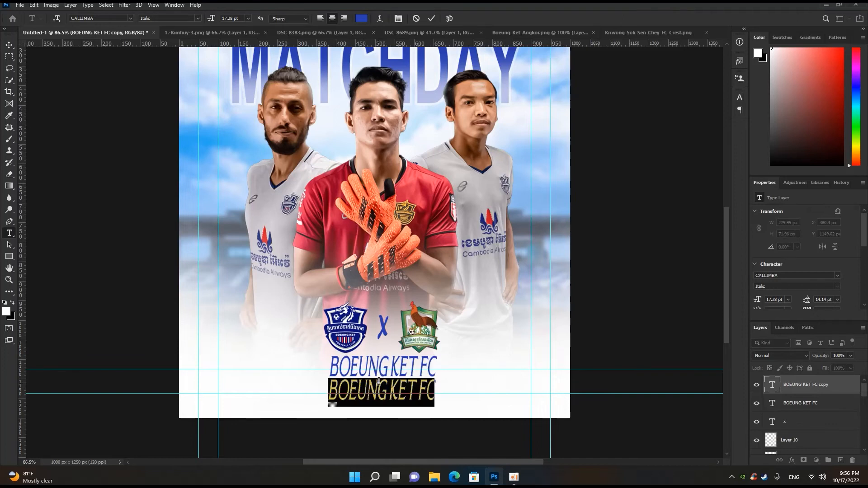
pyautogui.write('KIRIVONG SS')
pyautogui.press('BackSpace')
pyautogui.write('OK SEN CHEY')
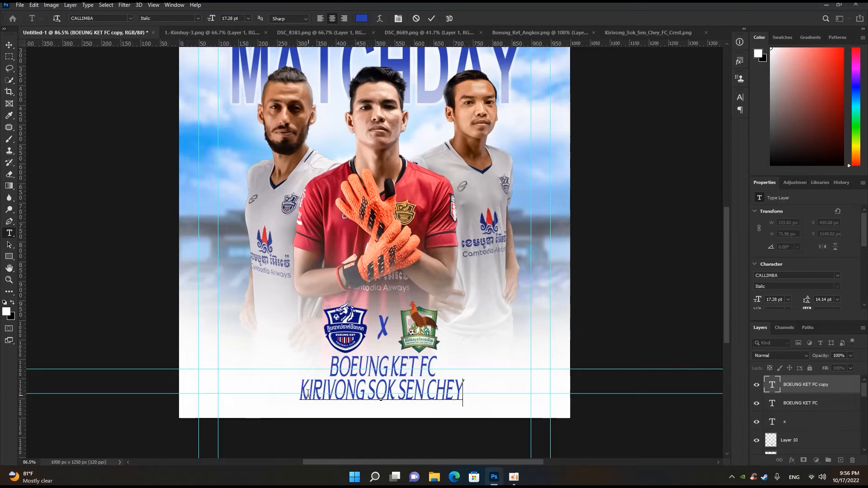
# - Recolour the KIRIVONG SOK SEN CHEY text to dark green 095d48, starting from a green sampled from the rooster crest
pyautogui.moveTo(299, 391); pyautogui.dragTo(484, 376)
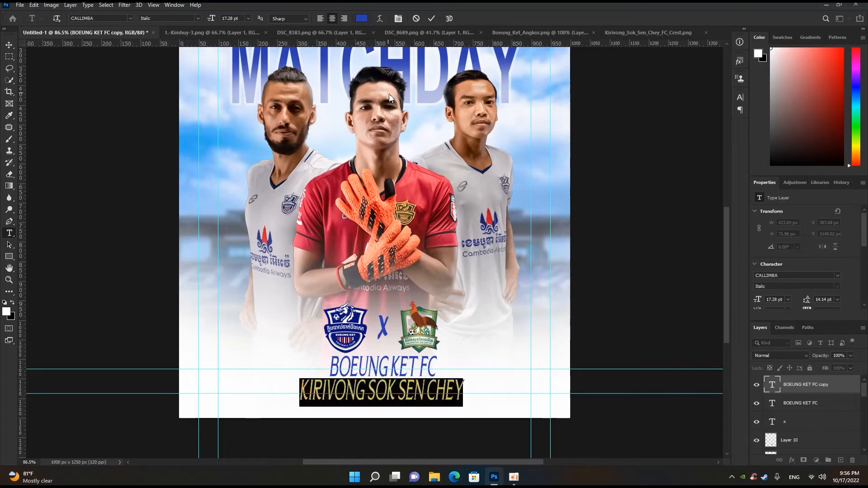
pyautogui.click(362, 18)
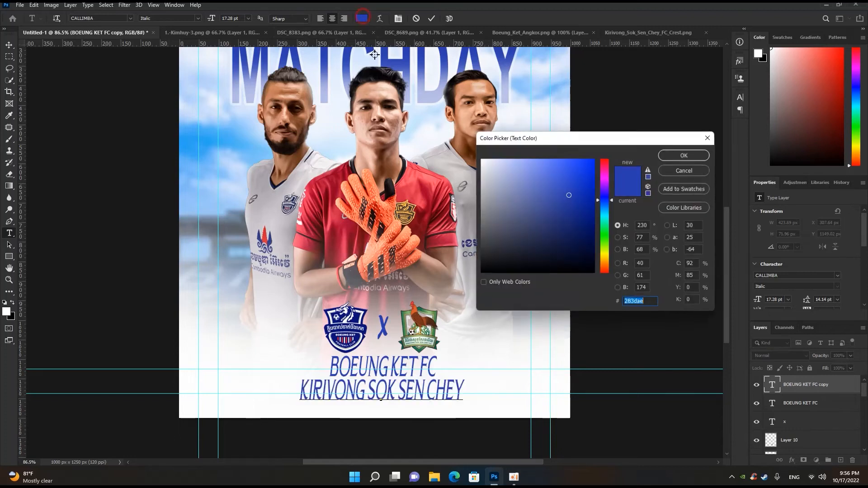
pyautogui.click(434, 312)
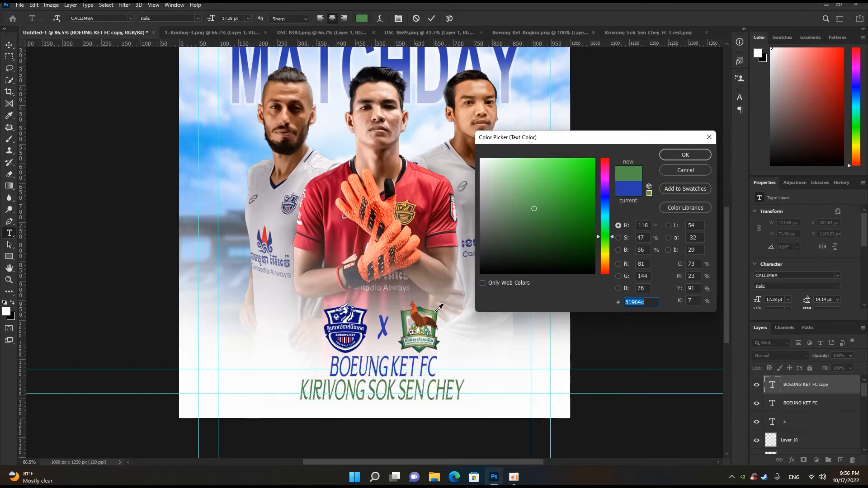
pyautogui.click(438, 342)
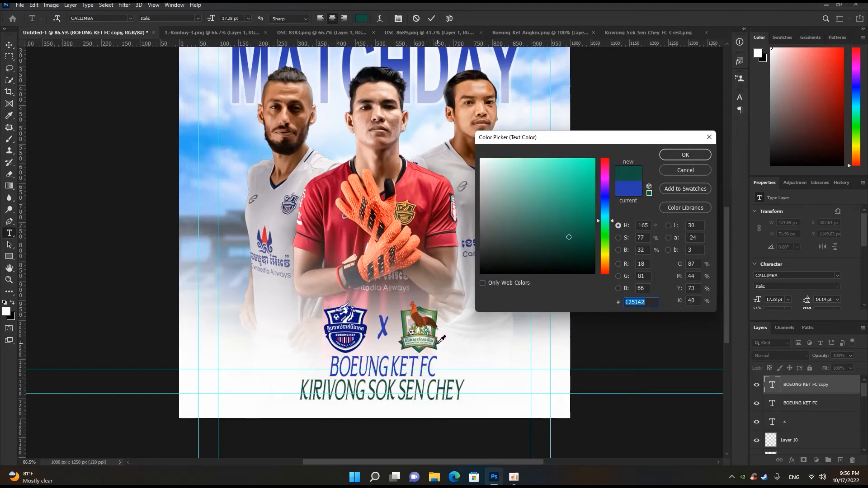
pyautogui.moveTo(569, 236)
pyautogui.mouseDown()
pyautogui.moveTo(581, 229)
pyautogui.moveTo(575, 258)
pyautogui.moveTo(584, 232)
pyautogui.mouseUp()
pyautogui.click(688, 155)
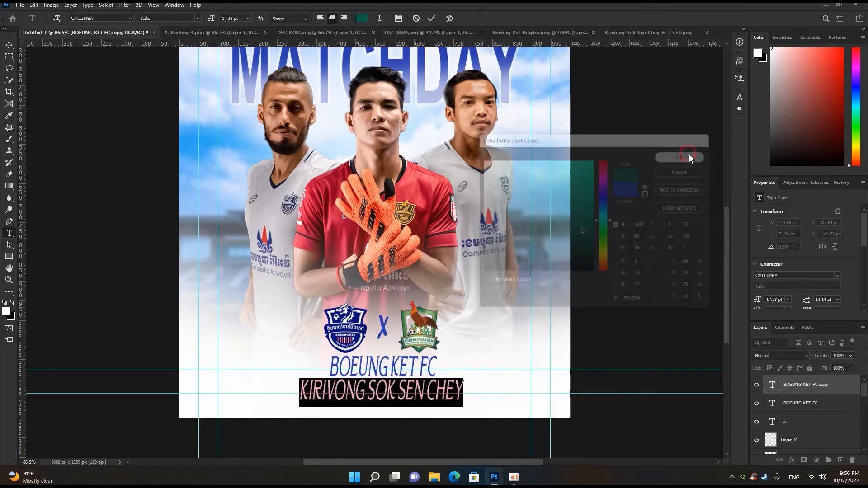
pyautogui.hotkey('ctrl', '0')
pyautogui.click(432, 18)
# - Scale both team names down together to about 72.79%, giving a text size of about 12.58 pt
pyautogui.scroll(-3, 430, 190)
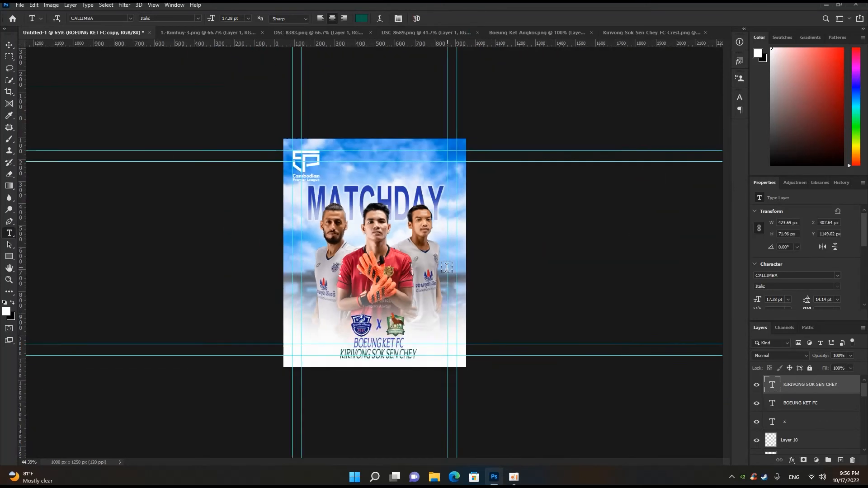
pyautogui.scroll(8, 403, 289)
pyautogui.scroll(-3, 411, 331)
pyautogui.scroll(-2, 412, 330)
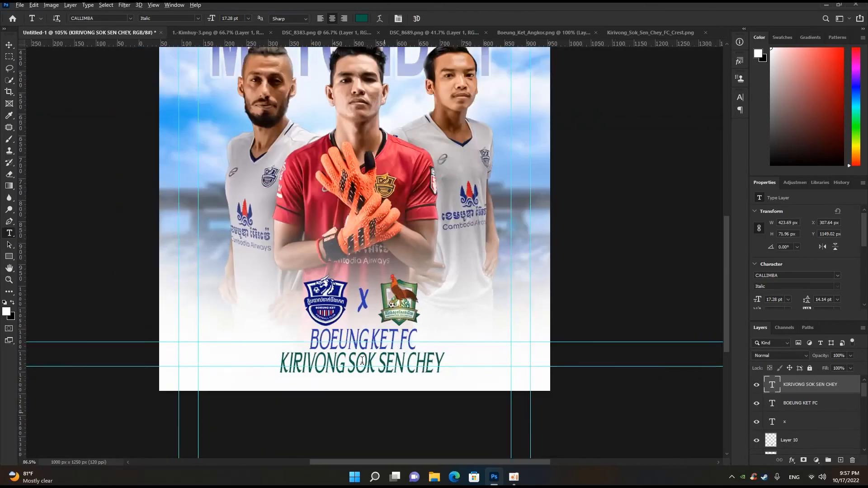
pyautogui.hotkey('ctrl', '0')
pyautogui.press('v')
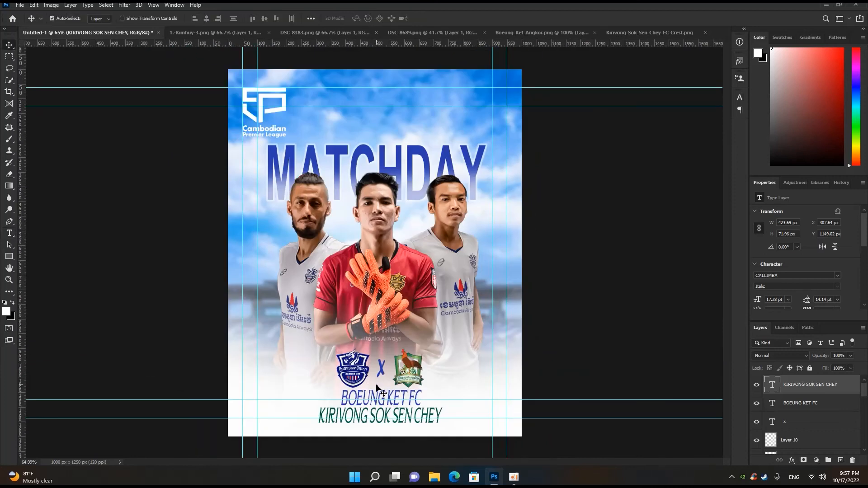
pyautogui.click(390, 401)
pyautogui.keyDown('shift'); pyautogui.click(404, 410); pyautogui.keyUp('shift')
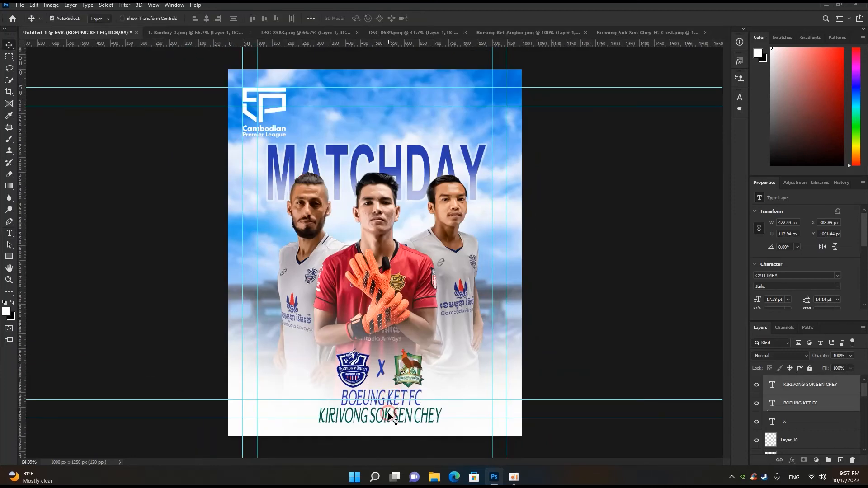
pyautogui.press('ctrl')
pyautogui.moveTo(442, 390); pyautogui.dragTo(426, 395)
pyautogui.scroll(2, 381, 413)
pyautogui.hotkey('alt', 'space')
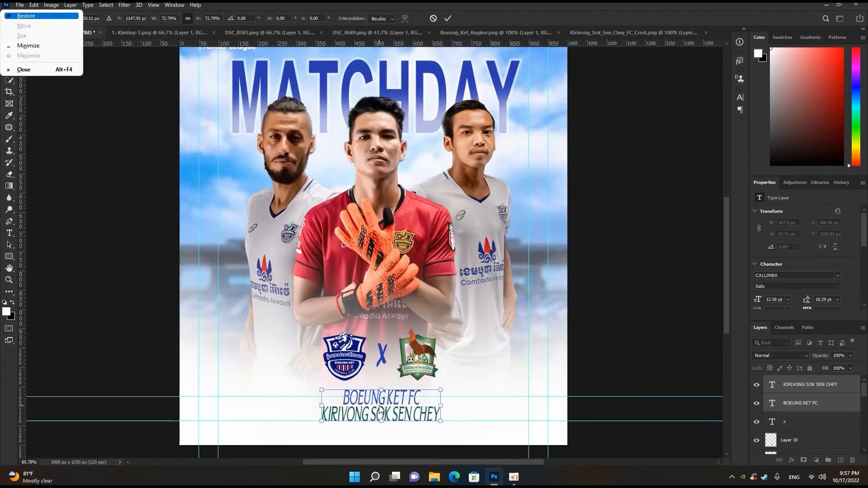
pyautogui.click(448, 18)
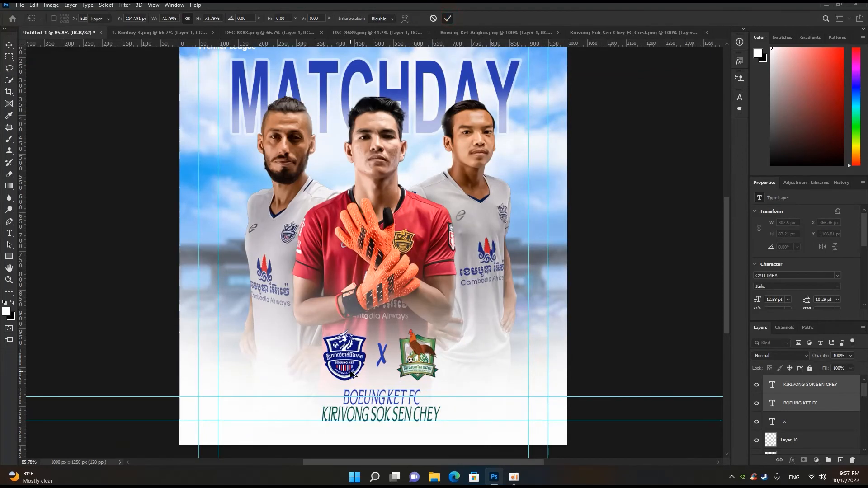
# - Move both team names up together by about 15 px, closer beneath the two crests
pyautogui.scroll(2, 368, 395)
pyautogui.moveTo(368, 395); pyautogui.dragTo(385, 387)
pyautogui.hotkey('ctrl', 't')
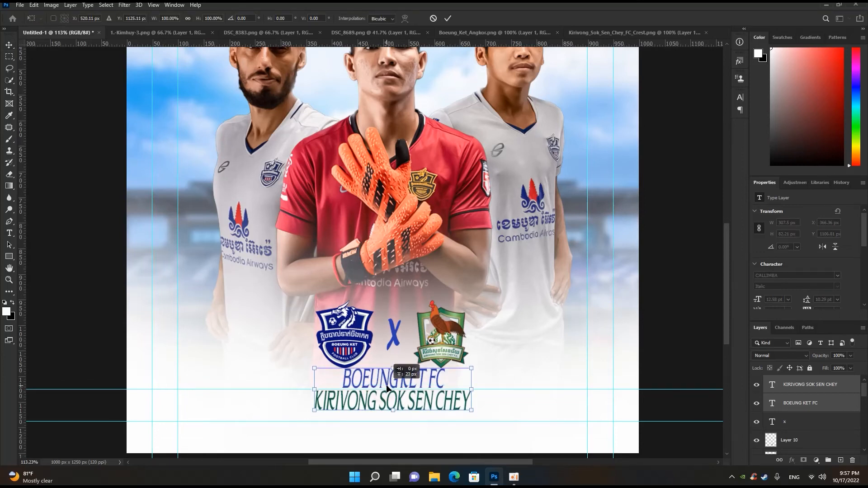
pyautogui.press('Return')
pyautogui.scroll(-2, 466, 369)
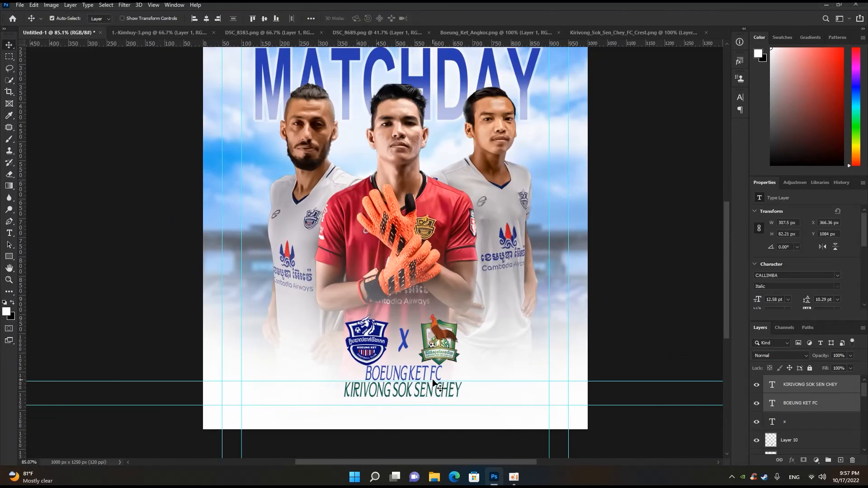
pyautogui.press('Down')
pyautogui.press('Down')
pyautogui.press('Down')
pyautogui.press('Down')
pyautogui.press('Down')
pyautogui.press('Down')
pyautogui.press('Down')
pyautogui.press('Down')
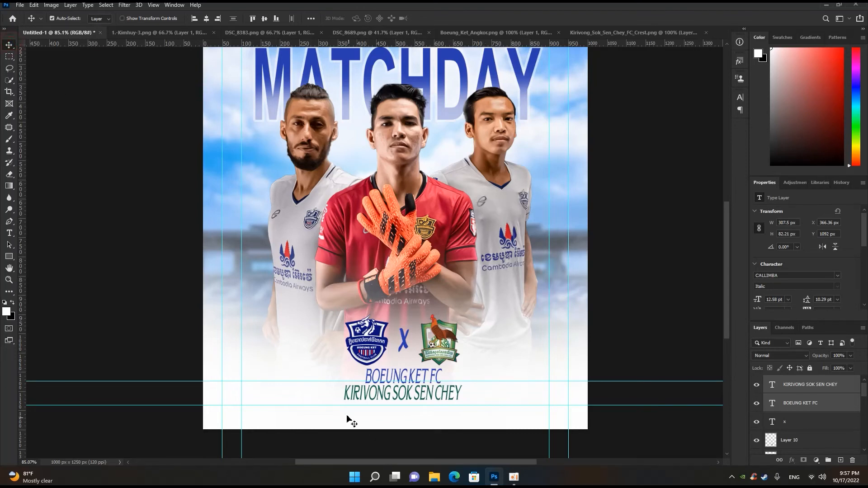
# - Inspect the spacing of the crests and team names, both close up and on the whole poster
pyautogui.click(324, 376)
pyautogui.scroll(-2, 324, 376)
pyautogui.scroll(8, 325, 391)
pyautogui.scroll(-3, 325, 392)
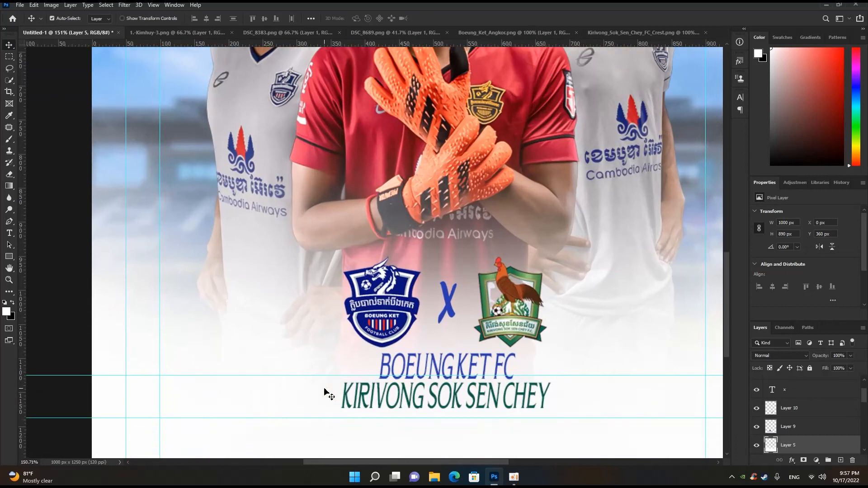
pyautogui.scroll(-1, 324, 393)
pyautogui.scroll(-2, 324, 392)
pyautogui.hotkey('ctrl', '0')
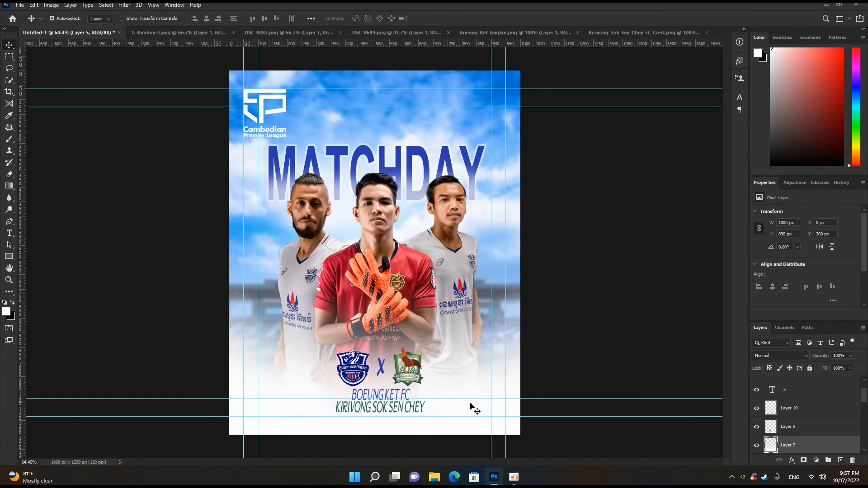
pyautogui.scroll(-1, 437, 410)
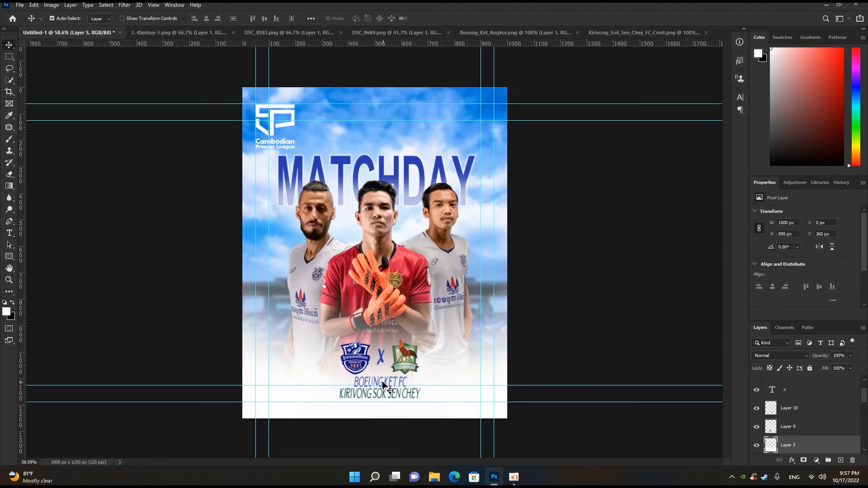
pyautogui.scroll(2, 778, 397)
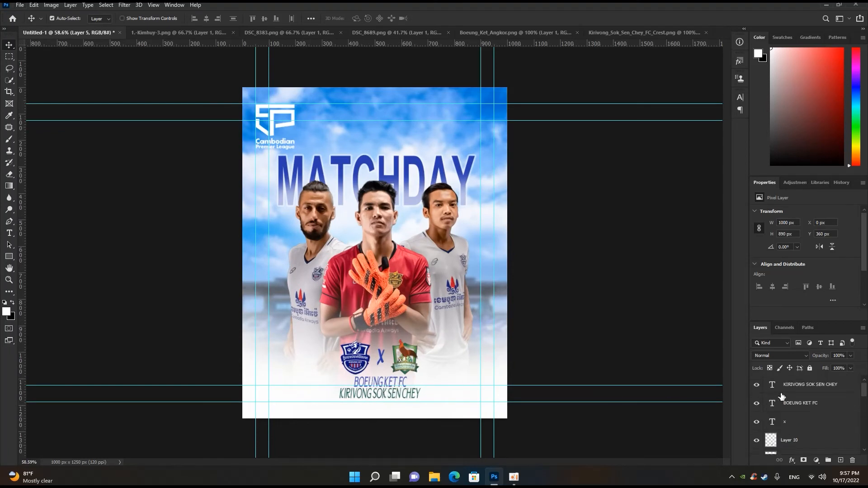
# - Add a 12 pt text layer reading 15 OCTOBER / 3:45PM beside the Boeung Ket crest, above all other layers
pyautogui.click(794, 389)
pyautogui.press('t')
pyautogui.click(283, 367)
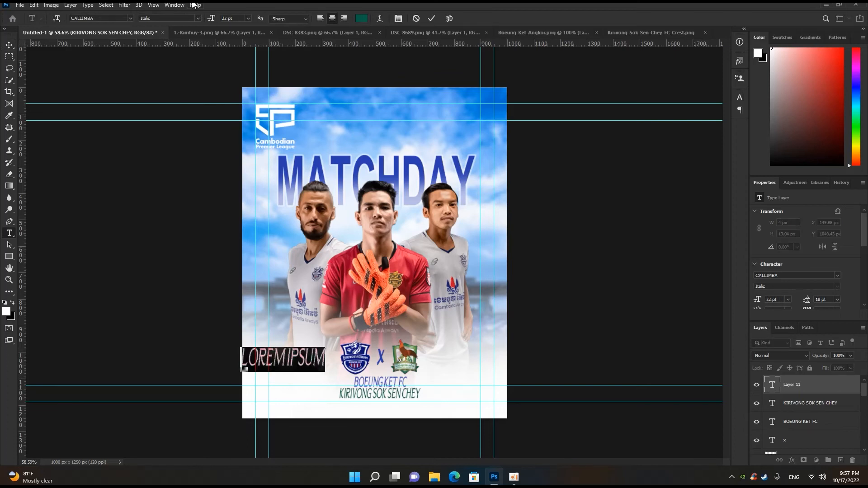
pyautogui.click(248, 18)
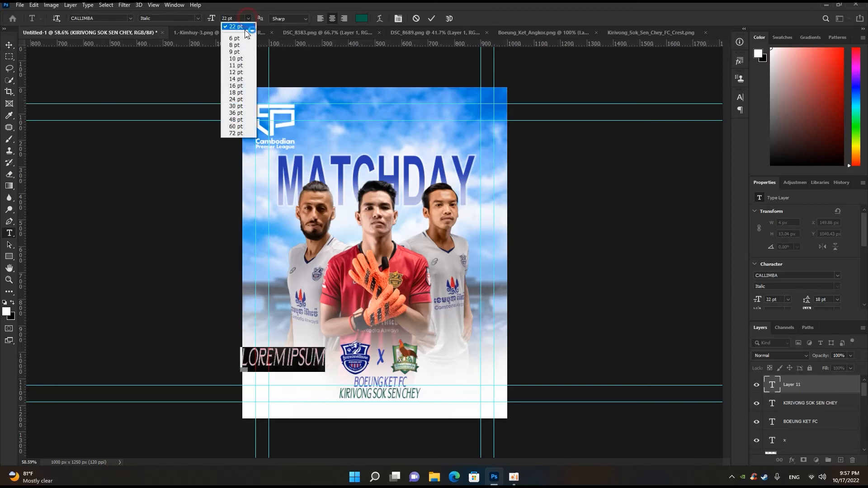
pyautogui.click(239, 73)
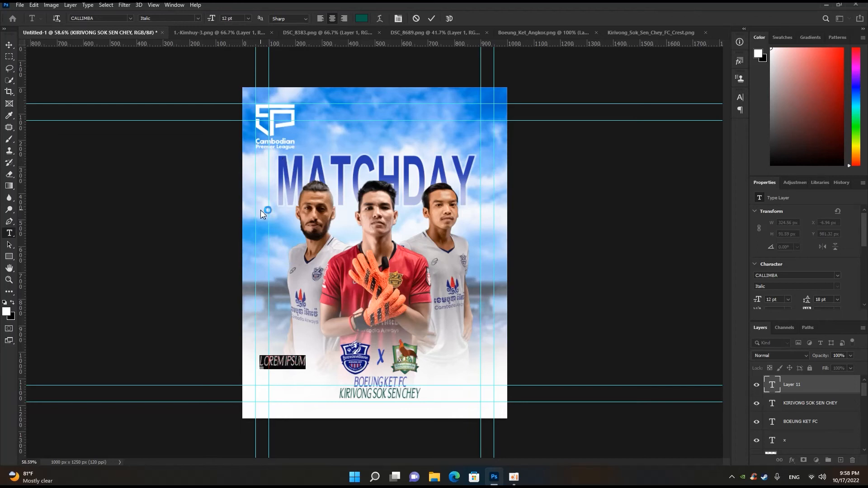
pyautogui.write('15')
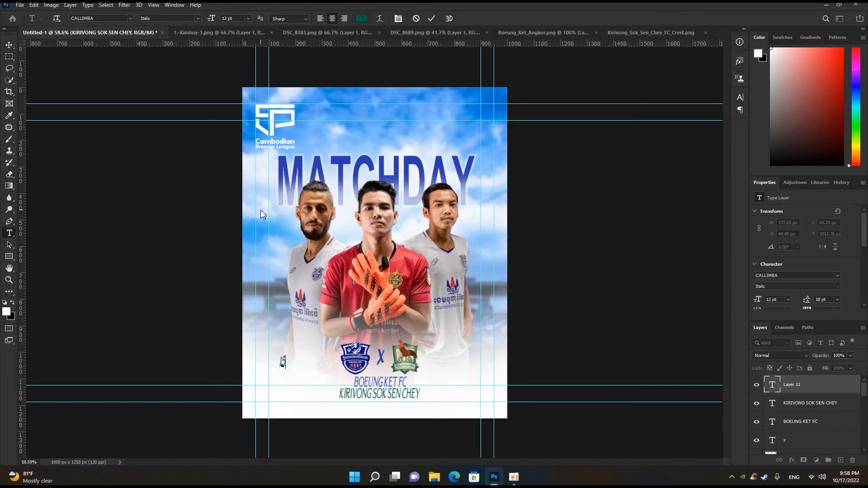
pyautogui.write(' OC')
pyautogui.press('BackSpace')
pyautogui.press('BackSpace')
pyautogui.write('00')
pyautogui.write('TO')
pyautogui.write('BER')
pyautogui.write(' /')
pyautogui.write(' 3')
pyautogui.write(':45PM')
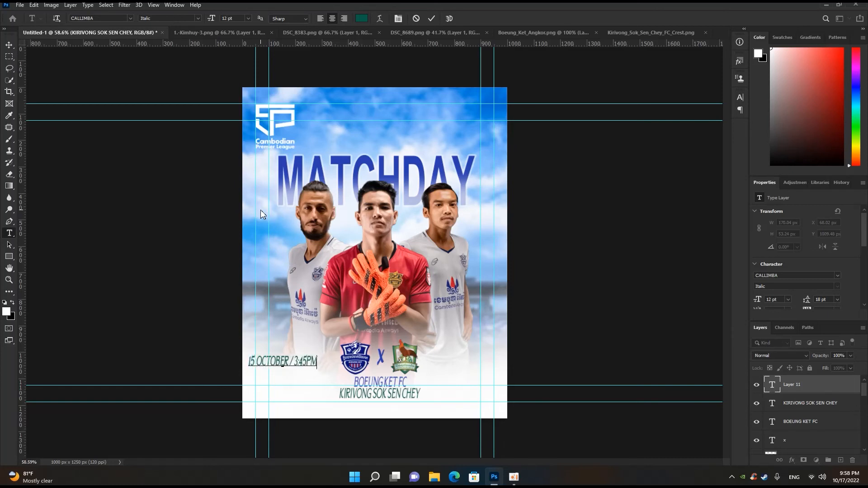
pyautogui.click(432, 18)
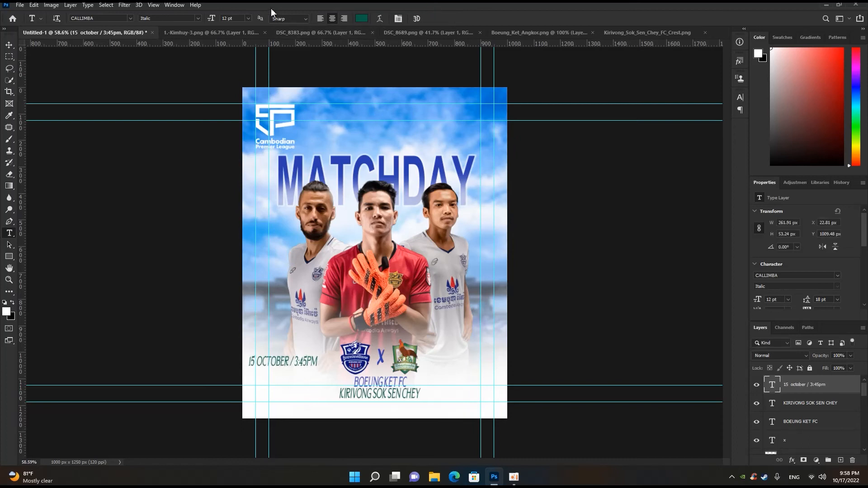
# - Recolour the date and time text to the blue sampled from the MATCHDAY title, 283dae
pyautogui.click(361, 18)
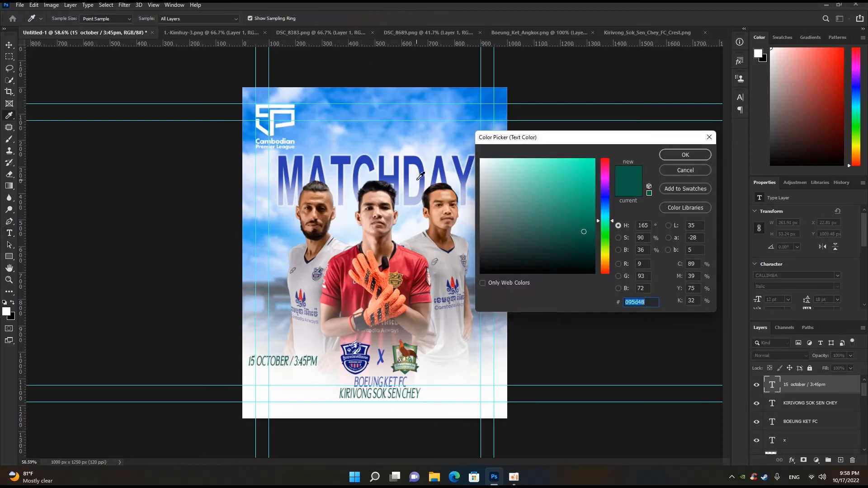
pyautogui.click(415, 164)
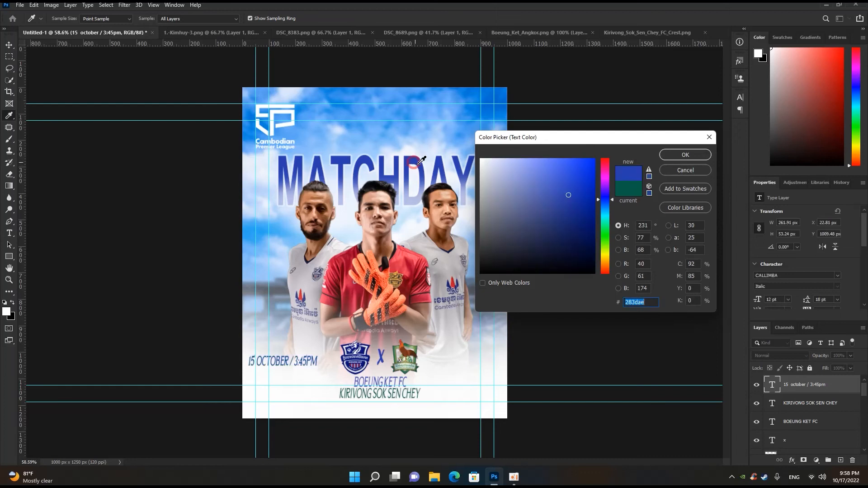
pyautogui.click(676, 156)
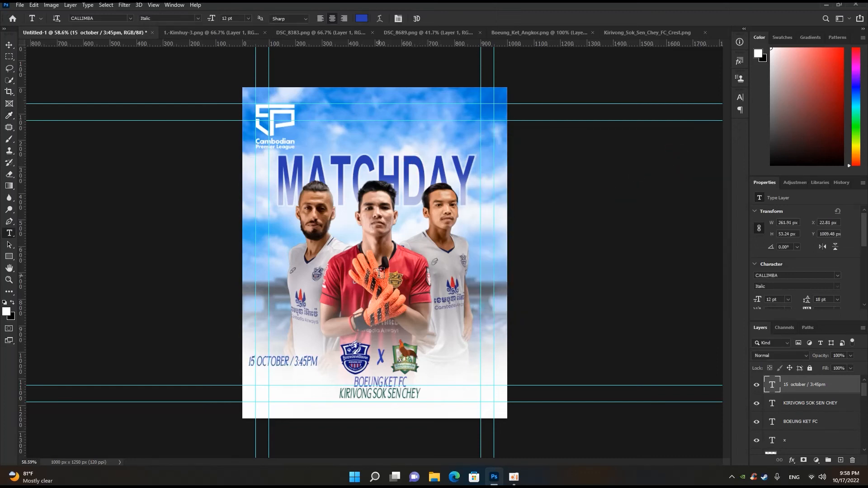
# - Scale the date and time text down to about 8.14 pt and lower it beside the team names, at the poster's left margin guide
pyautogui.hotkey('ctrl', 't')
pyautogui.moveTo(318, 354); pyautogui.dragTo(309, 357)
pyautogui.click(448, 18)
pyautogui.scroll(5, 308, 369)
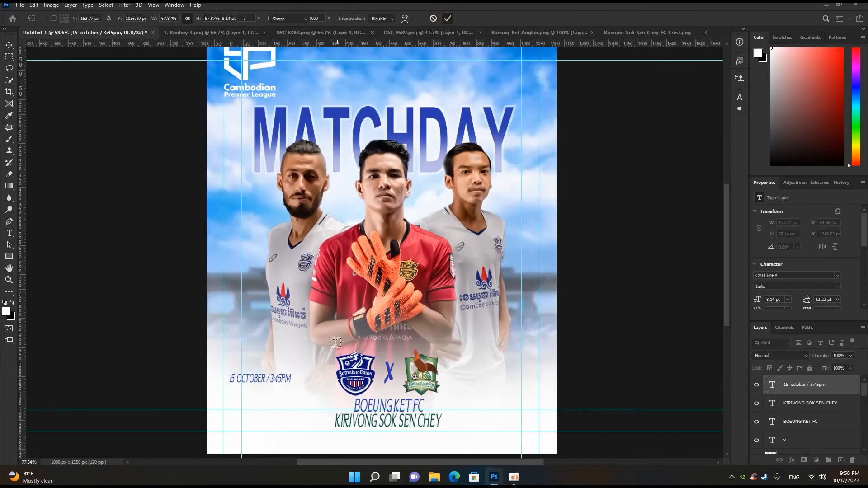
pyautogui.scroll(-2, 286, 377)
pyautogui.press('v')
# - Duplicate the date and time text just below itself and change the copy's wording to CAMBODIA AIRWAYS STADIUM
pyautogui.moveTo(257, 378); pyautogui.dragTo(255, 408)
pyautogui.press('t')
pyautogui.click(254, 408)
pyautogui.hotkey('ctrl', 'a')
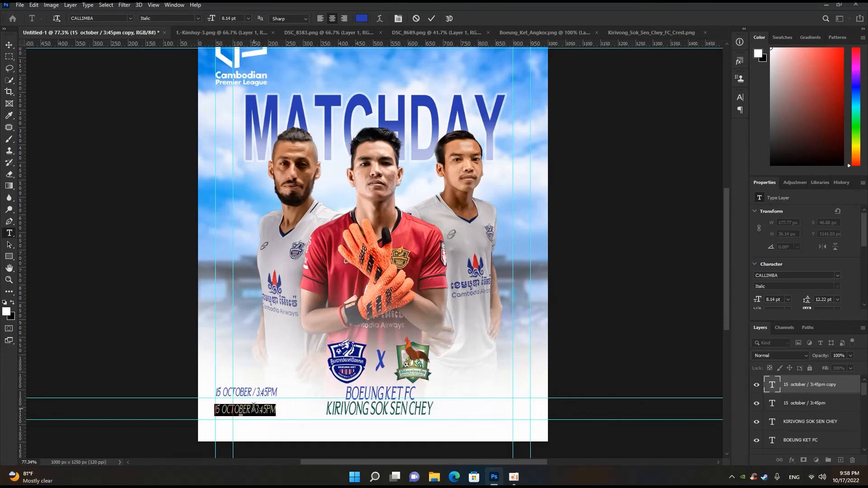
pyautogui.write('CAM')
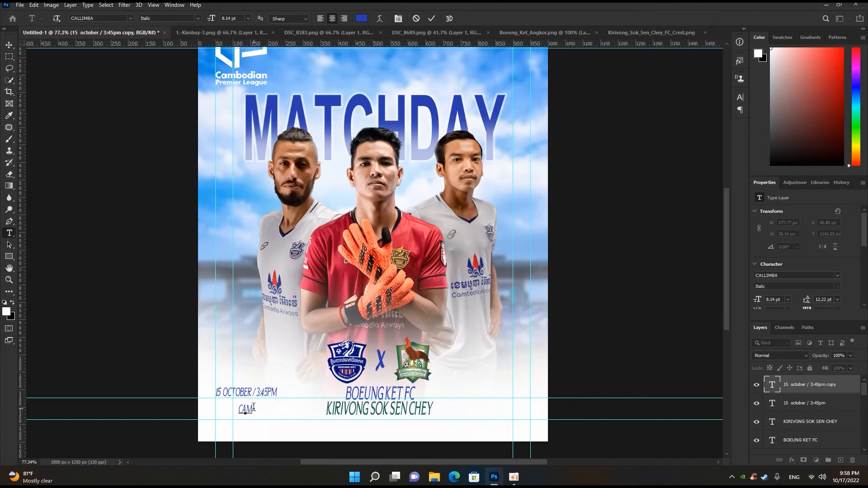
pyautogui.write('BODIA AIRWAYS STA')
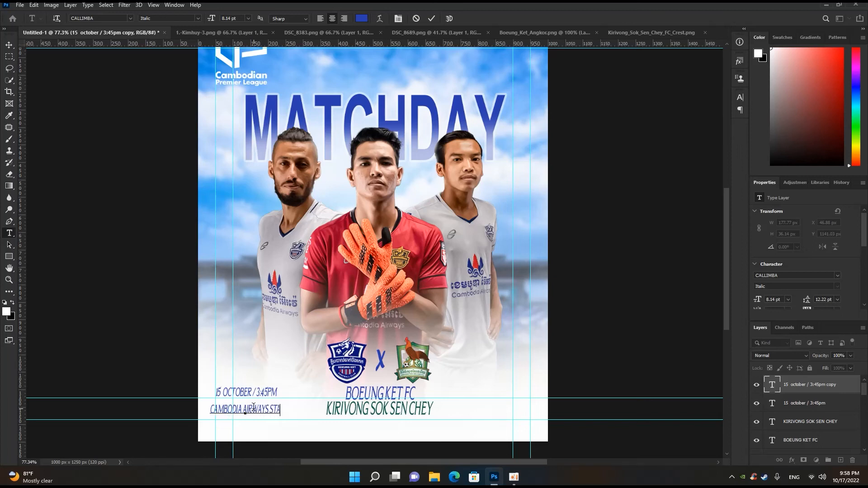
pyautogui.write('DU')
pyautogui.press('BackSpace')
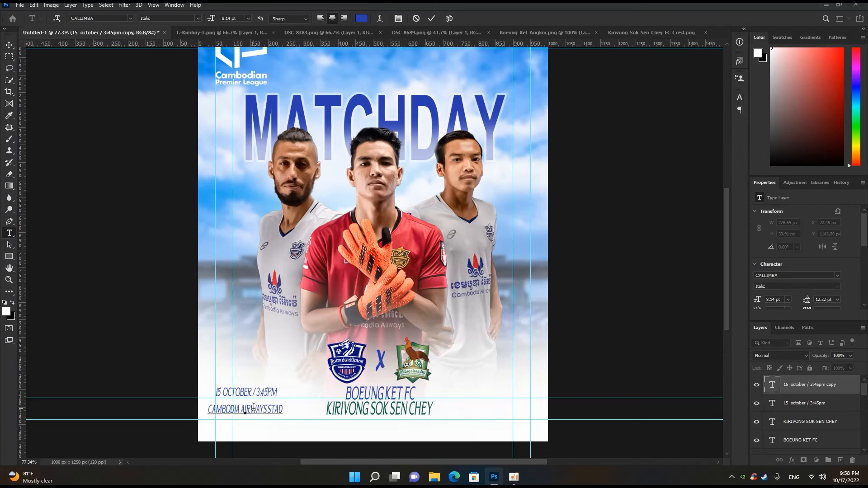
pyautogui.write('IUM')
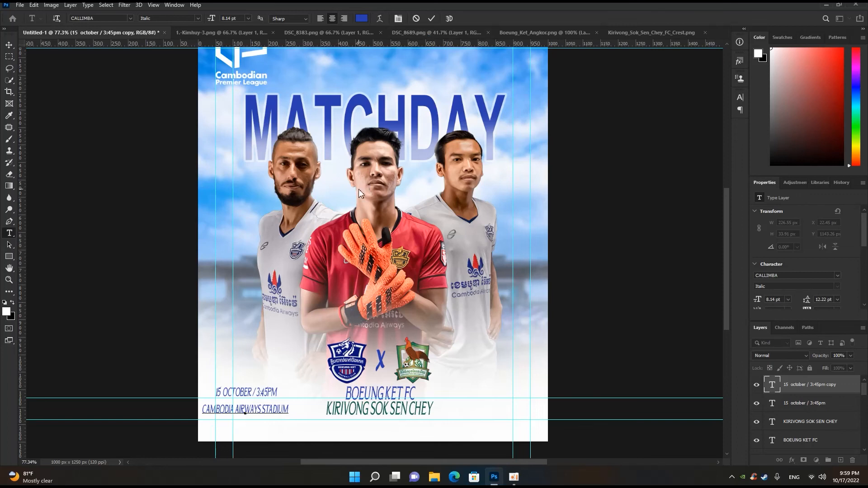
pyautogui.click(432, 18)
# - Duplicate the stadium line just below itself and change the copy's wording to LIVE ON AMS SPORT
pyautogui.scroll(4, 240, 336)
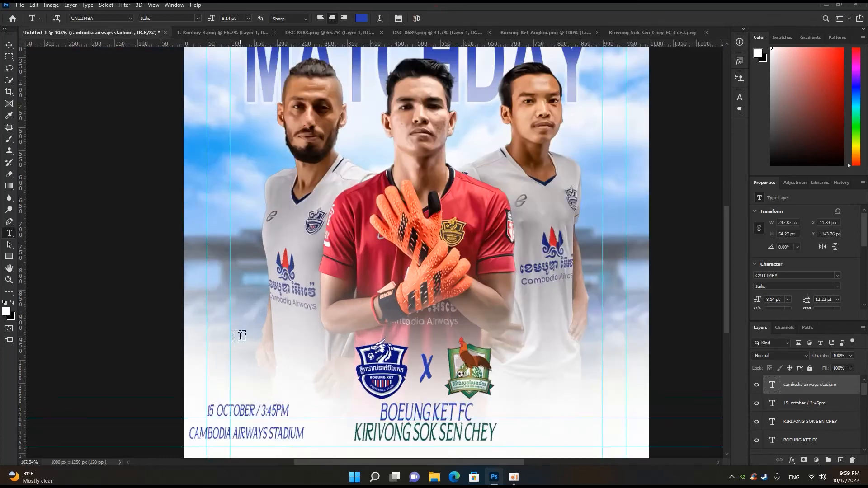
pyautogui.scroll(-5, 240, 336)
pyautogui.scroll(8, 244, 412)
pyautogui.scroll(-3, 244, 413)
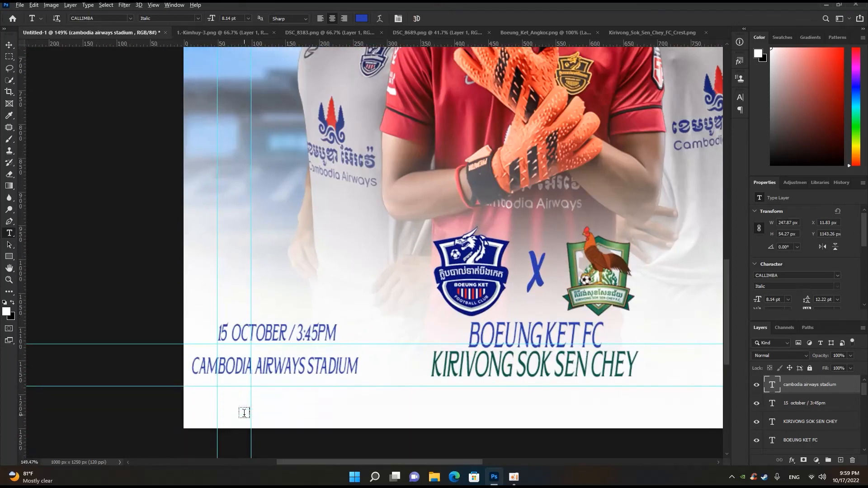
pyautogui.press('v')
pyautogui.hotkey('alt', 'v')
pyautogui.click(273, 367)
pyautogui.moveTo(273, 368); pyautogui.dragTo(279, 401)
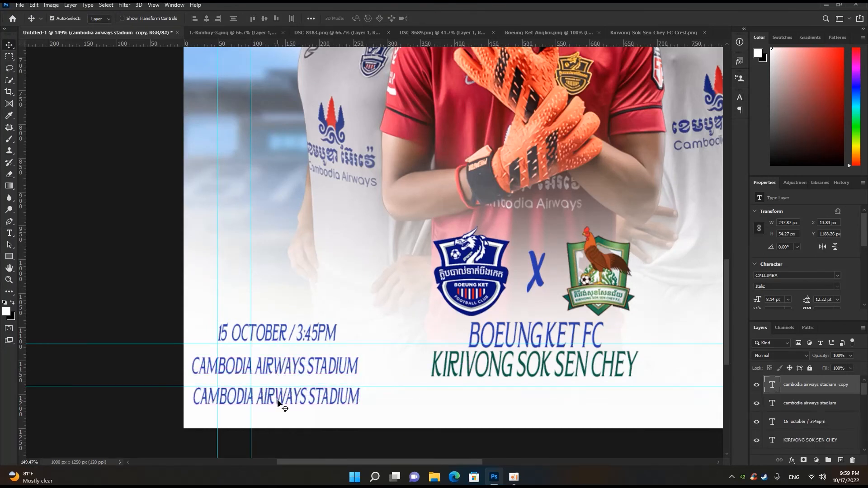
pyautogui.doubleClick(279, 399)
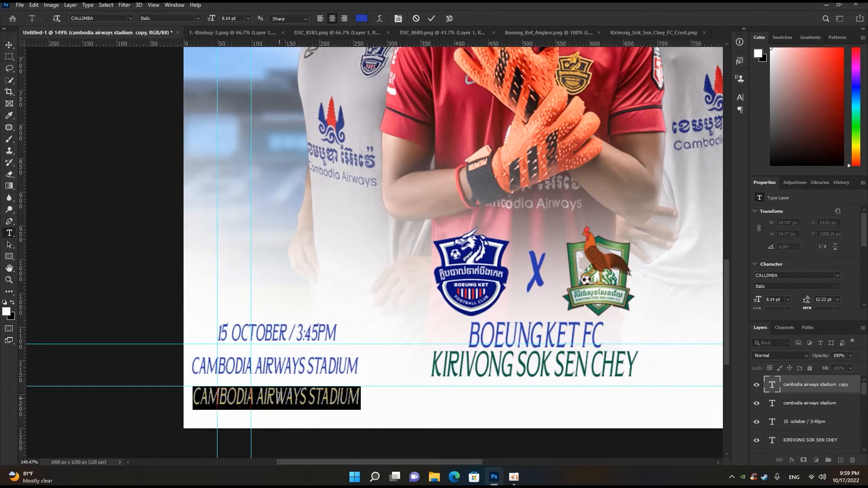
pyautogui.write('LIVE')
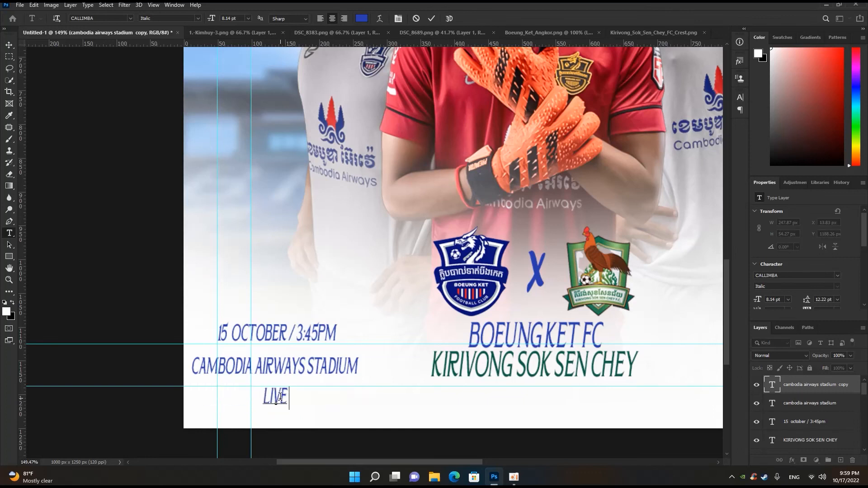
pyautogui.write(' ON AMS SPORT')
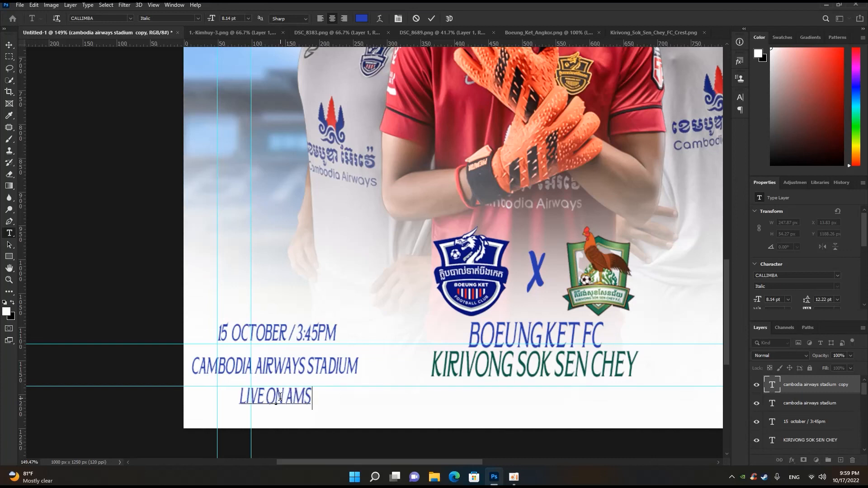
# - Recolour only the word LIVE in the broadcast line to pure red, ff0000
pyautogui.moveTo(220, 396); pyautogui.dragTo(247, 396)
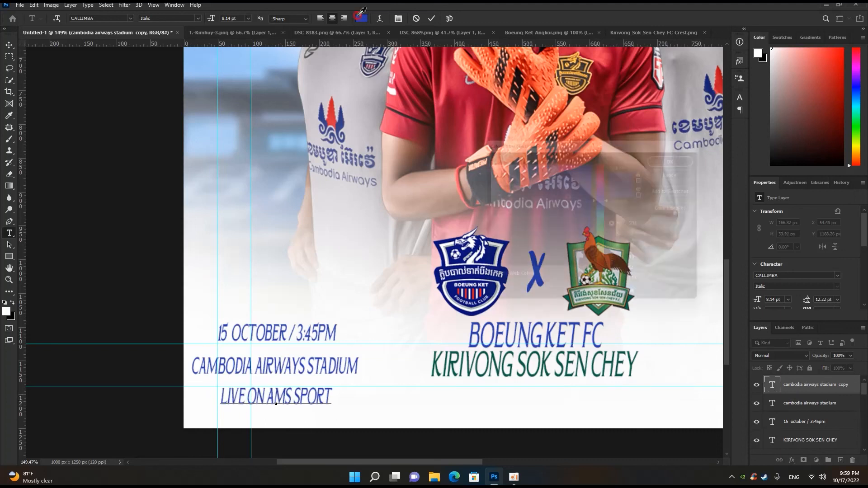
pyautogui.click(362, 18)
pyautogui.moveTo(605, 168); pyautogui.dragTo(614, 145)
pyautogui.click(589, 161)
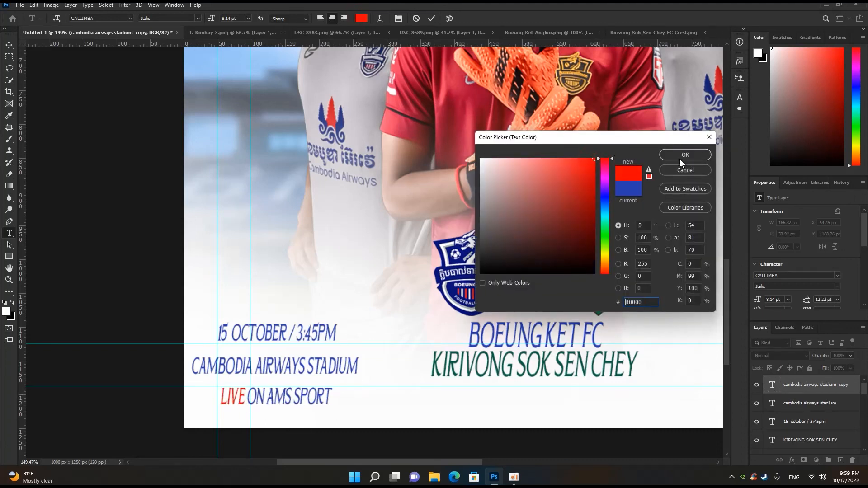
pyautogui.click(681, 156)
pyautogui.click(432, 18)
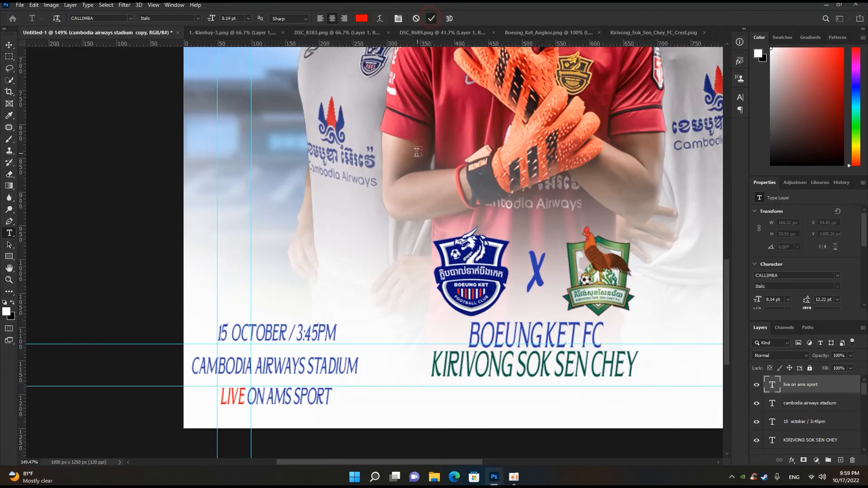
# - Add a Color Lookup adjustment layer above all layers, using the Kodak 5218 Kodak 2383 (by Adobe).cube 3D LUT
pyautogui.hotkey('ctrl', '0')
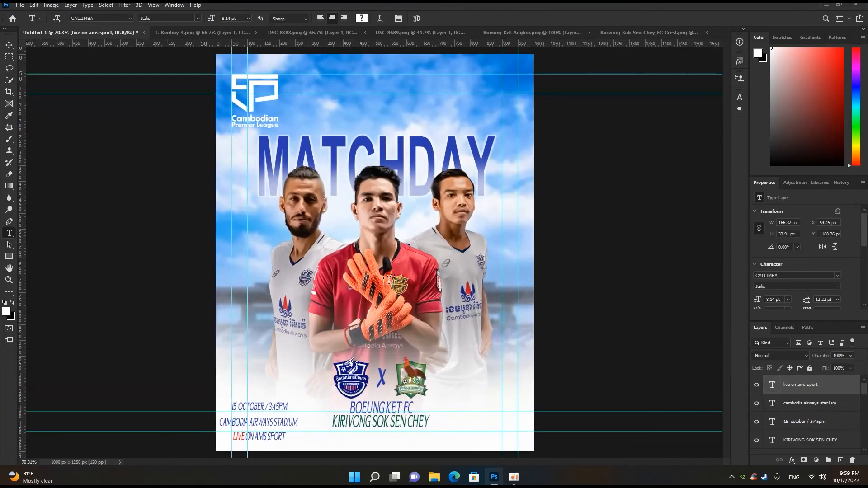
pyautogui.click(9, 45)
pyautogui.hotkey('ctrl', '0')
pyautogui.scroll(-1, 311, 329)
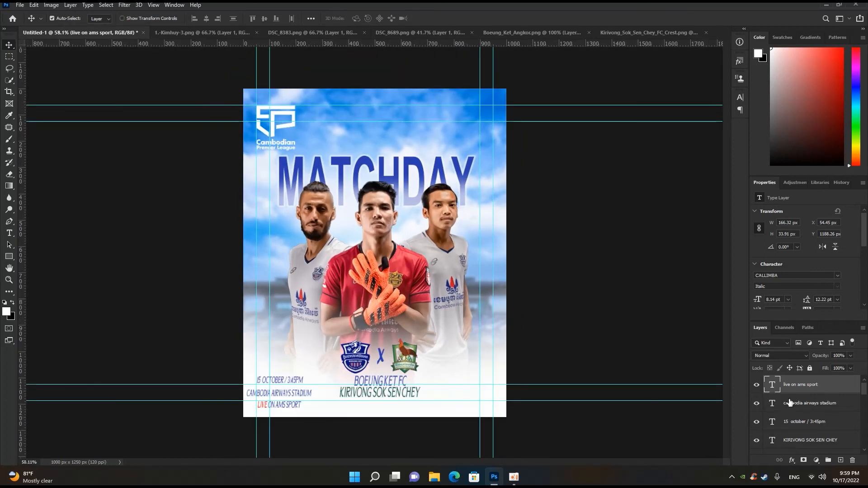
pyautogui.click(817, 460)
pyautogui.click(821, 412)
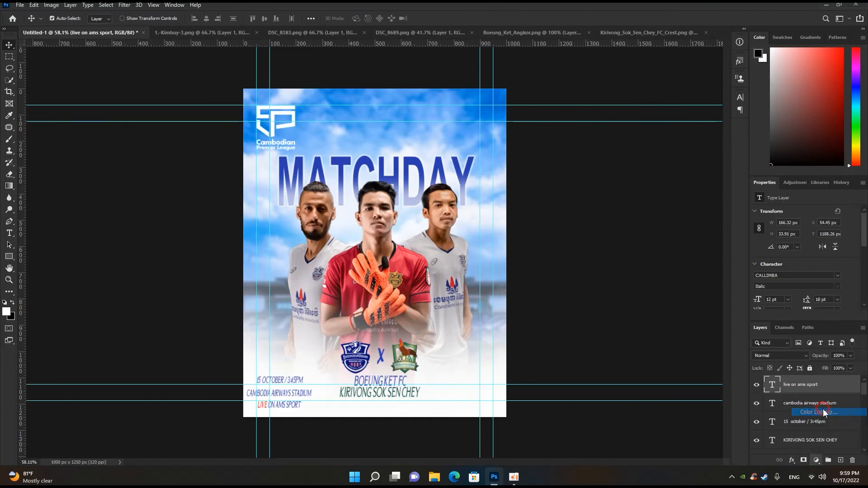
pyautogui.click(825, 212)
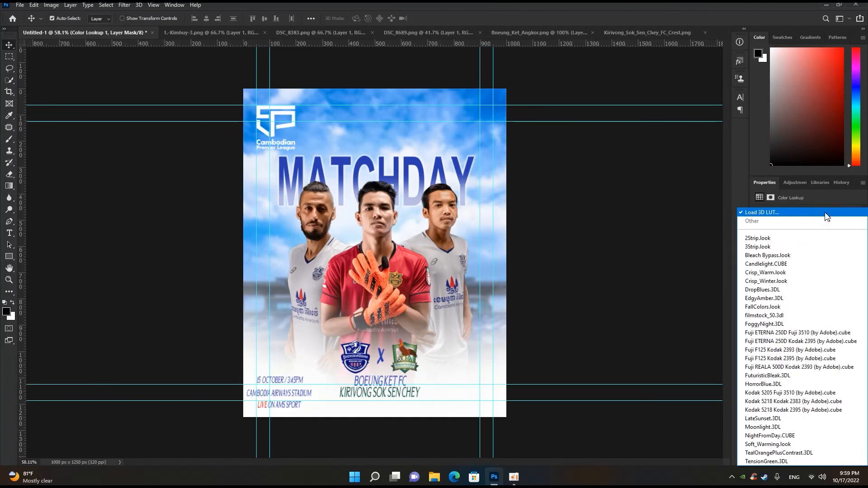
pyautogui.click(779, 401)
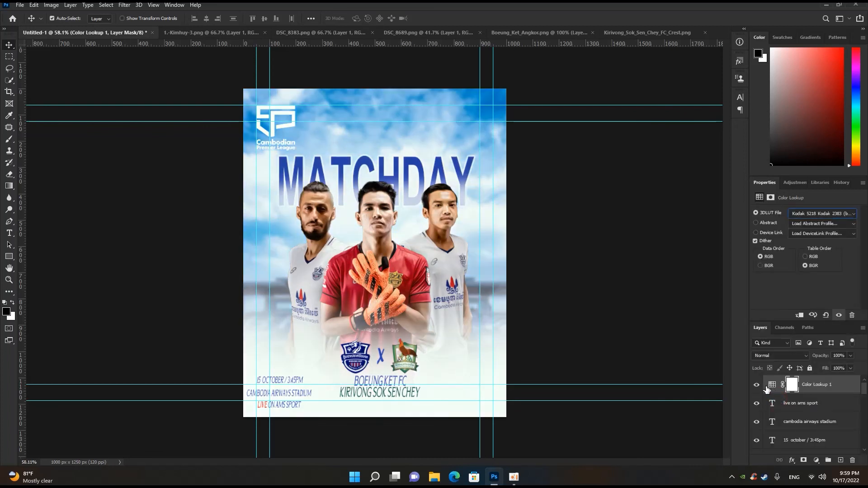
# - Reduce the Color Lookup layer's opacity to 47%
pyautogui.click(850, 355)
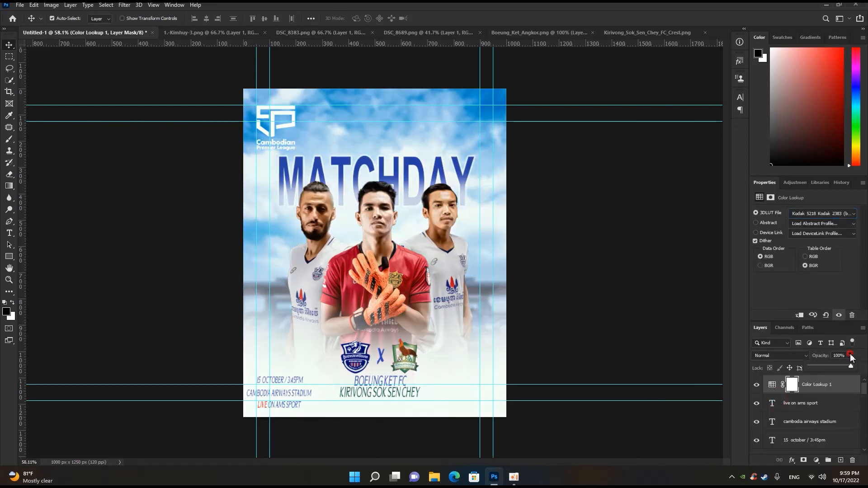
pyautogui.click(829, 366)
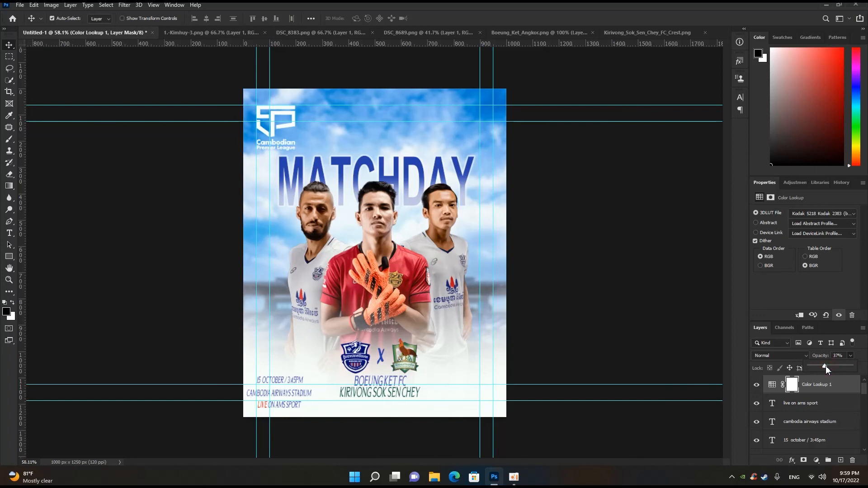
pyautogui.moveTo(835, 365); pyautogui.dragTo(838, 367)
pyautogui.moveTo(831, 367); pyautogui.dragTo(829, 367)
pyautogui.click(744, 358)
# - Compare the whole poster with and without the Color Lookup grading
pyautogui.click(757, 385)
pyautogui.click(756, 385)
pyautogui.scroll(-3, 729, 381)
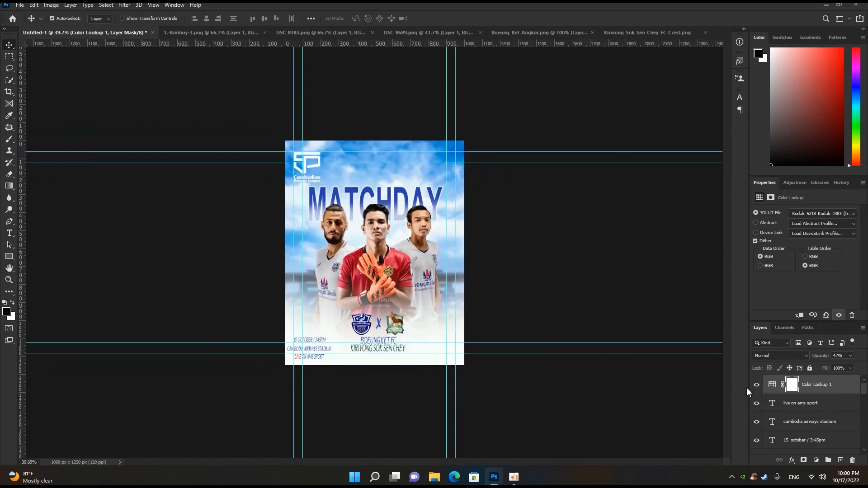
pyautogui.click(757, 385)
pyautogui.click(758, 387)
pyautogui.click(758, 387)
pyautogui.click(758, 387)
pyautogui.click(758, 388)
pyautogui.scroll(-4, 736, 374)
pyautogui.scroll(6, 737, 376)
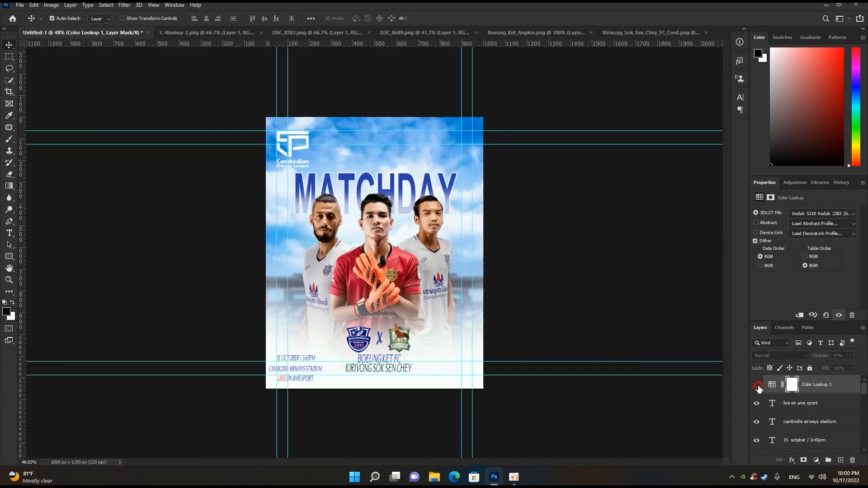